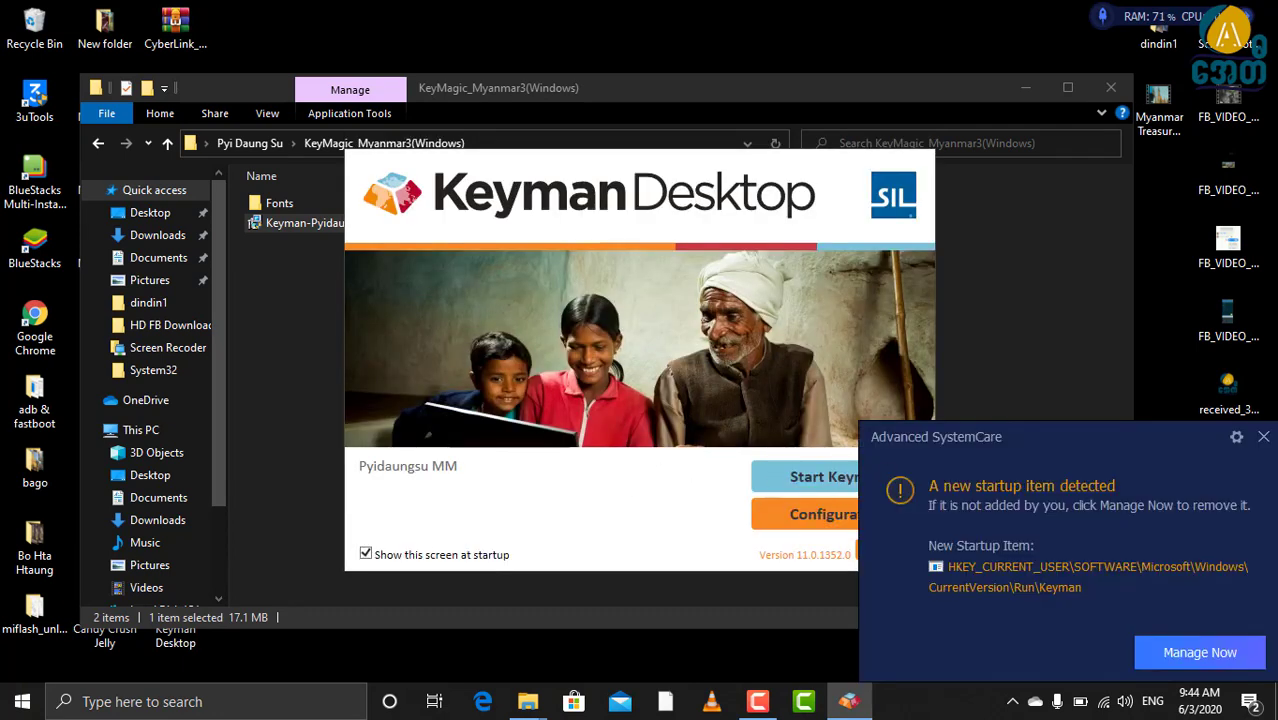
Dismiss the new startup item alert and start Keyman from its welcome screen.
{"action": "left_click", "coordinate": [1262, 434]}
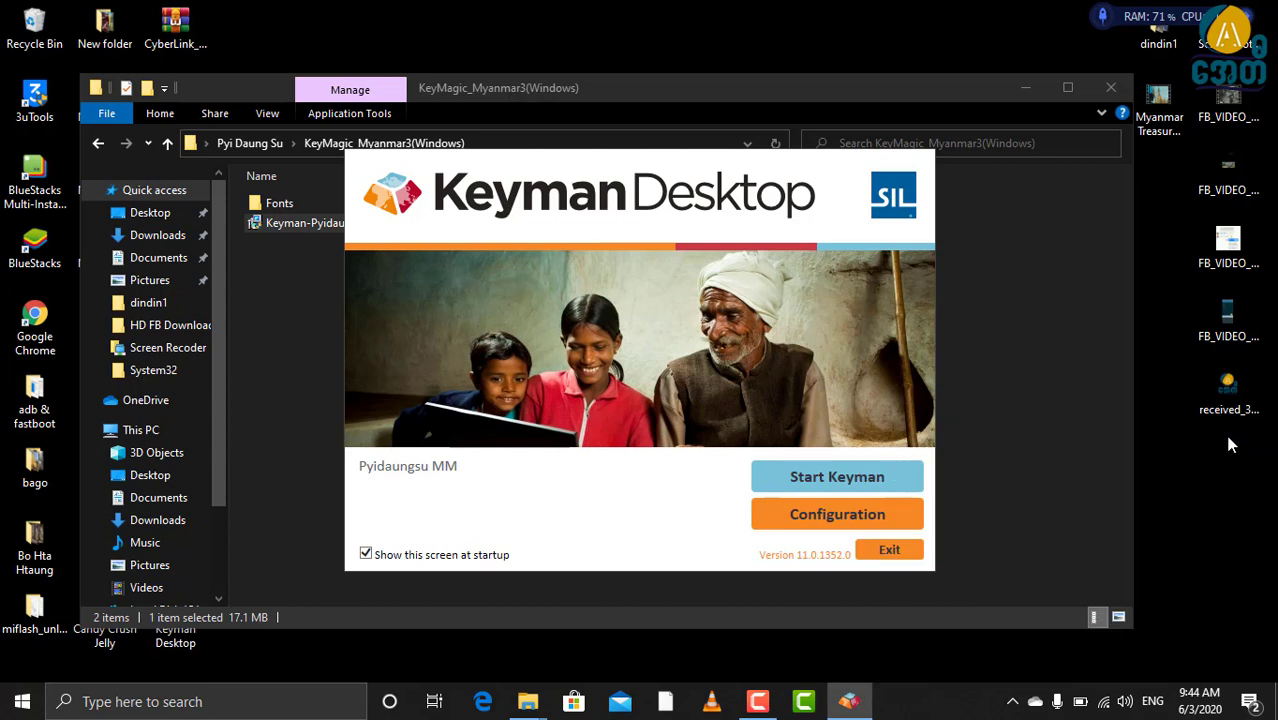
{"action": "left_click", "coordinate": [866, 490]}
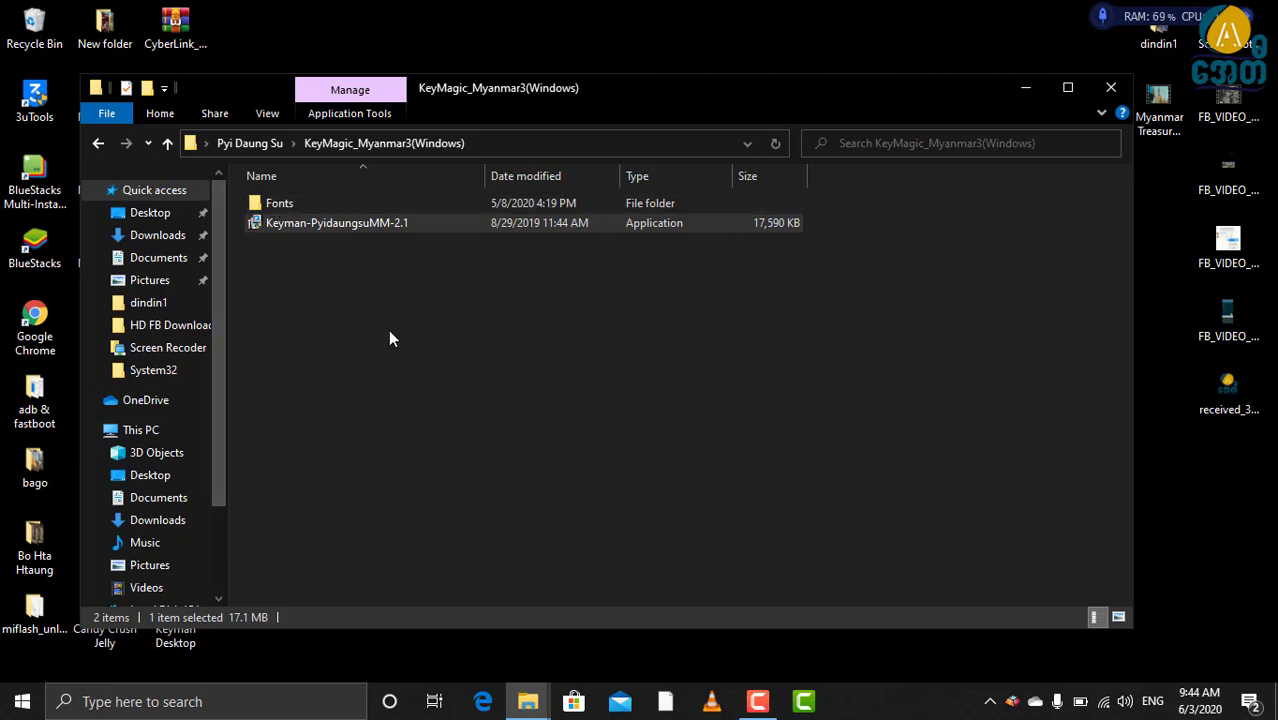
Install the mm3, pyidaungsu-1.3 and Tharlon-Regular fonts from the Fonts folder, declining to replace installed ones, and close the folder window.
{"action": "double_click", "coordinate": [340, 202]}
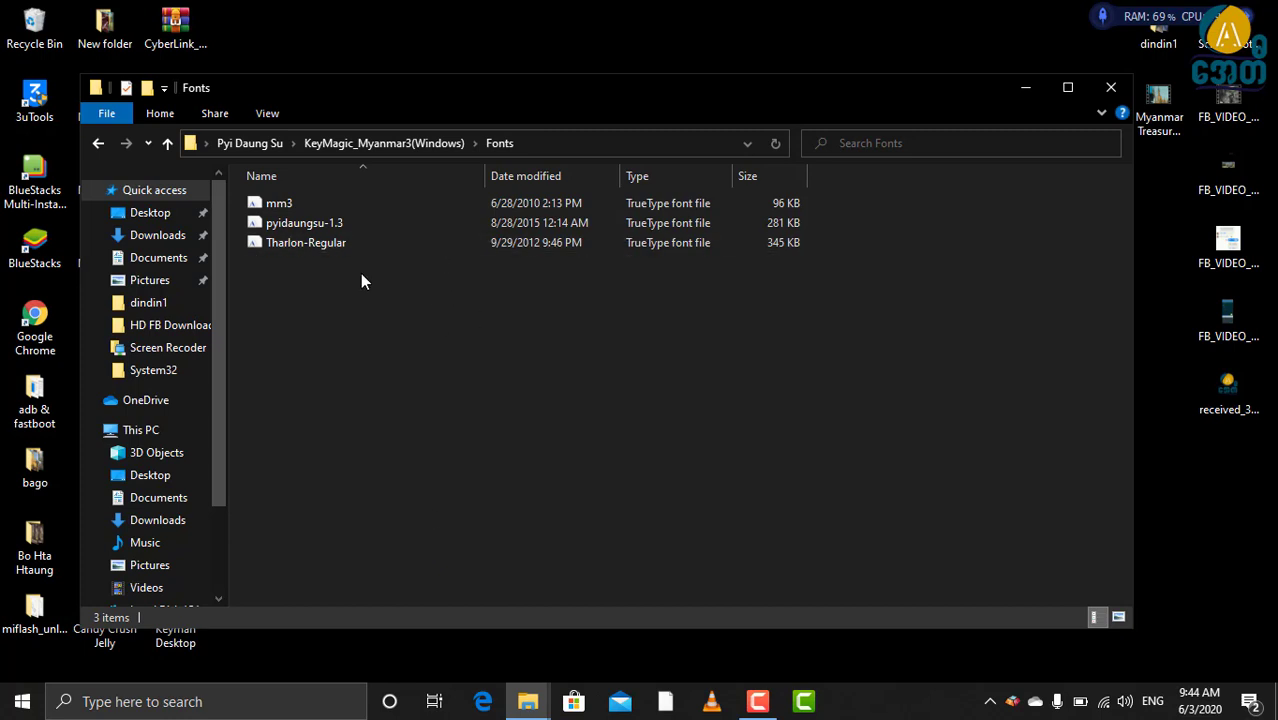
{"action": "left_click_drag", "start_coordinate": [362, 284], "coordinate": [371, 199]}
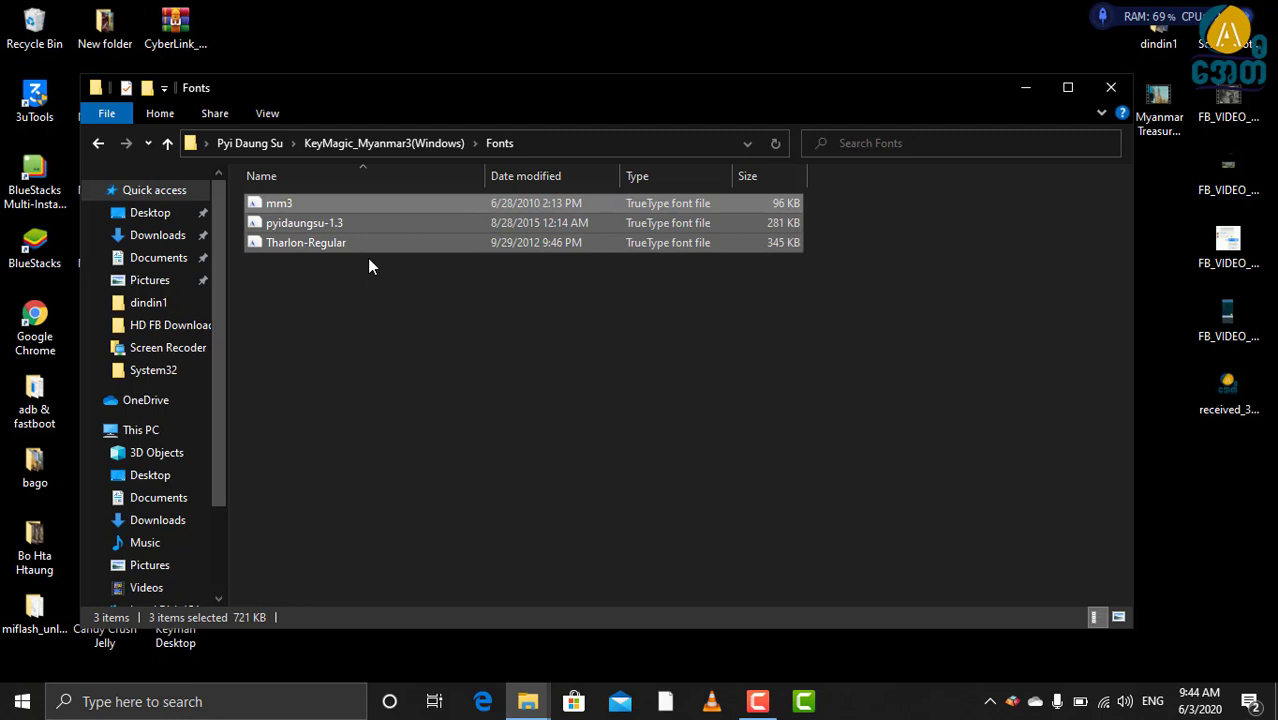
{"action": "right_click", "coordinate": [380, 199]}
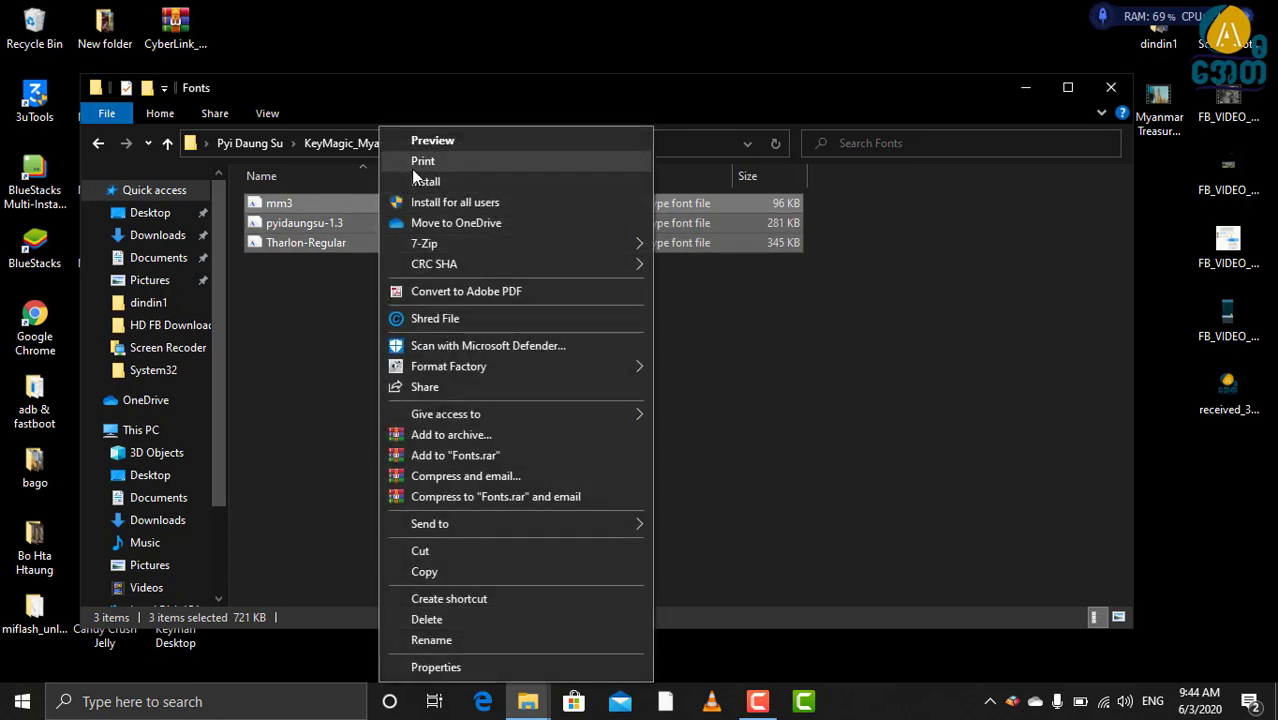
{"action": "left_click", "coordinate": [416, 176]}
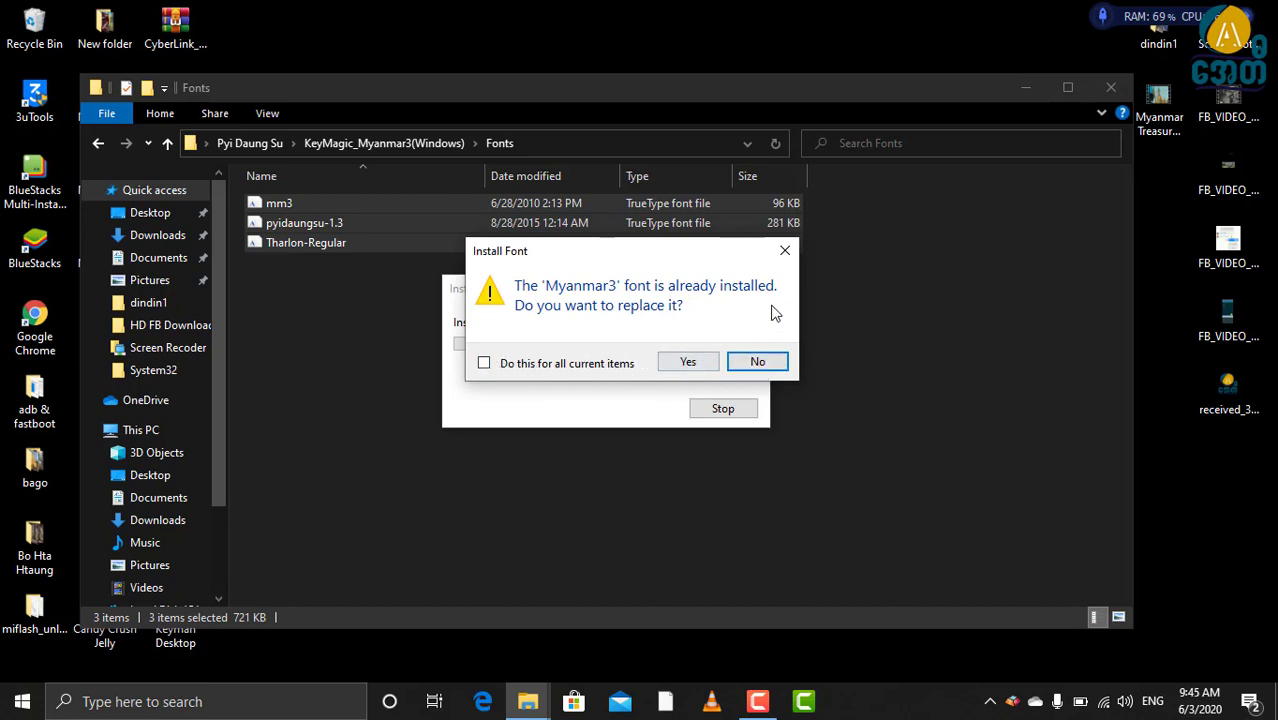
{"action": "left_click", "coordinate": [784, 254]}
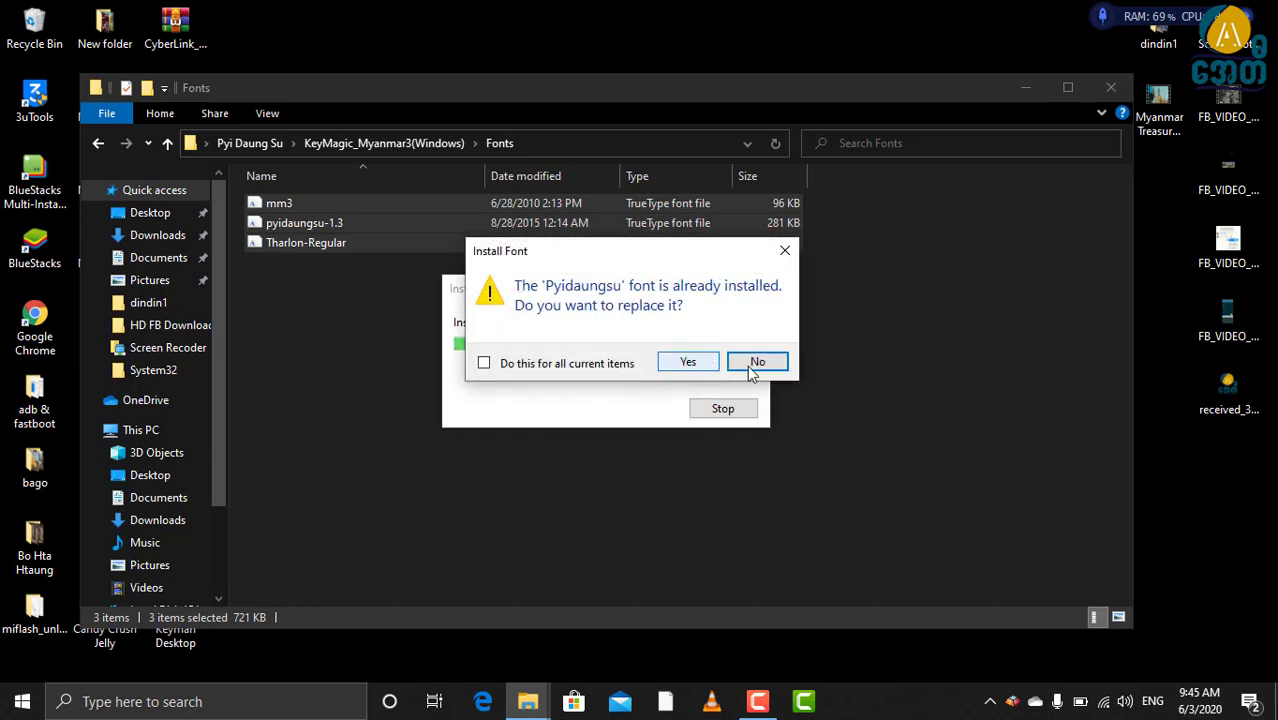
{"action": "left_click", "coordinate": [758, 366]}
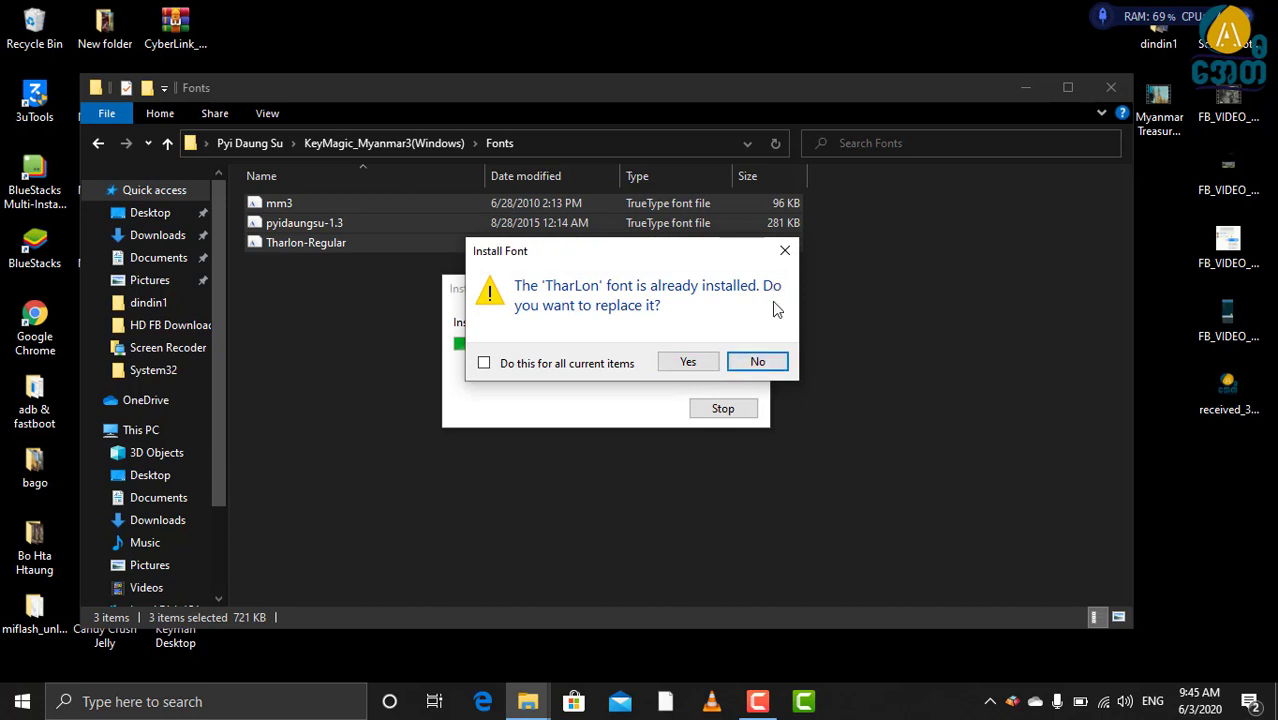
{"action": "left_click", "coordinate": [758, 362]}
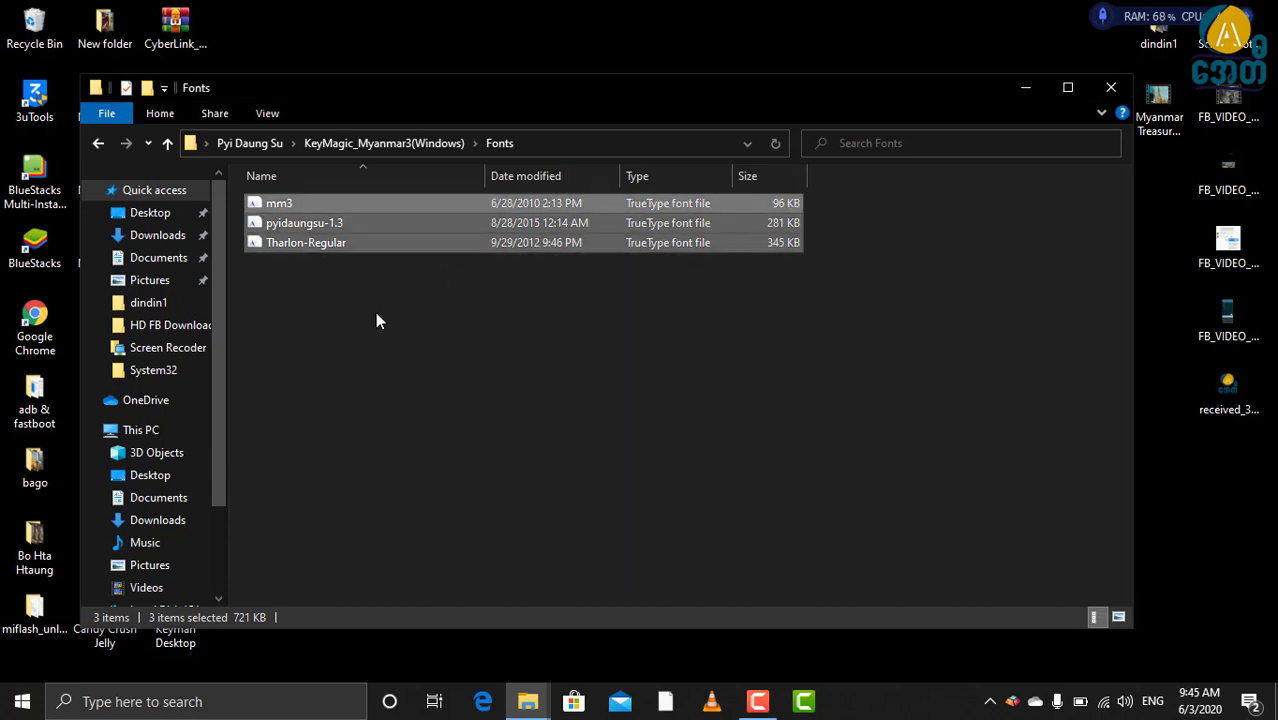
{"action": "left_click", "coordinate": [650, 355]}
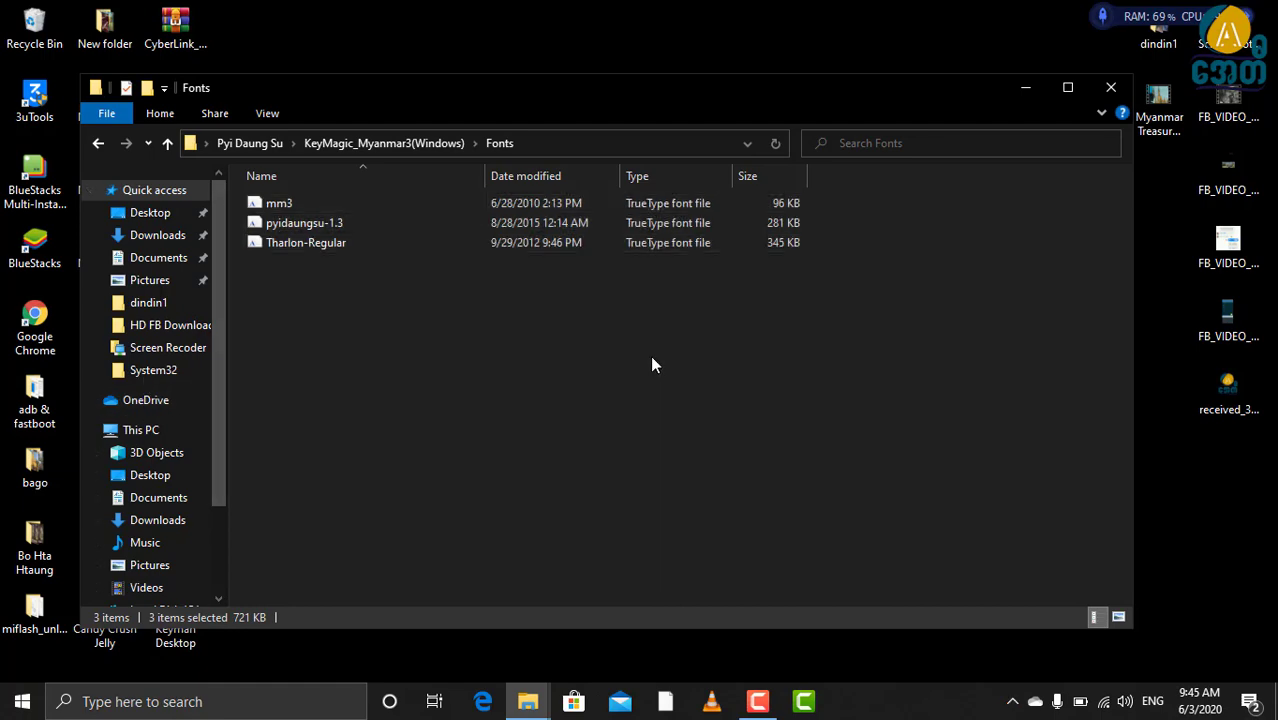
{"action": "left_click", "coordinate": [1109, 91]}
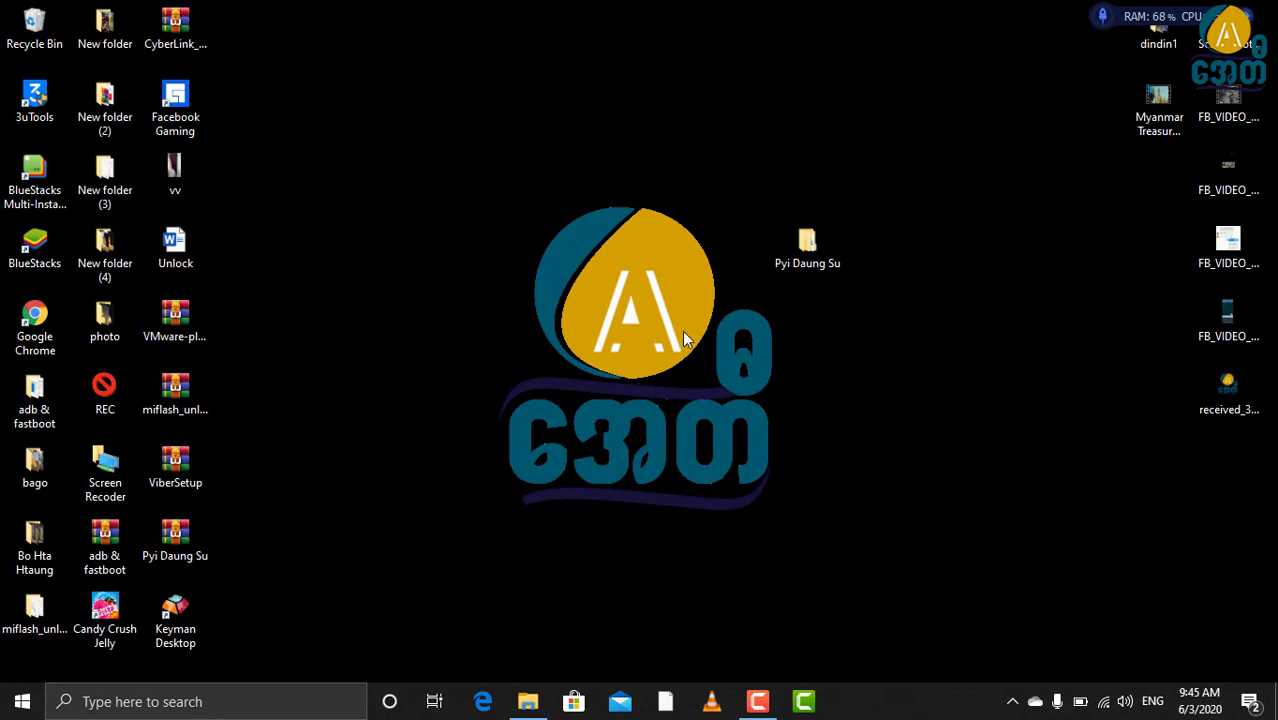
Switch the Windows input method to the Burmese Pyidaungsu MM keyboard.
{"action": "key", "text": "super+space"}
{"action": "key", "text": "super+space"}
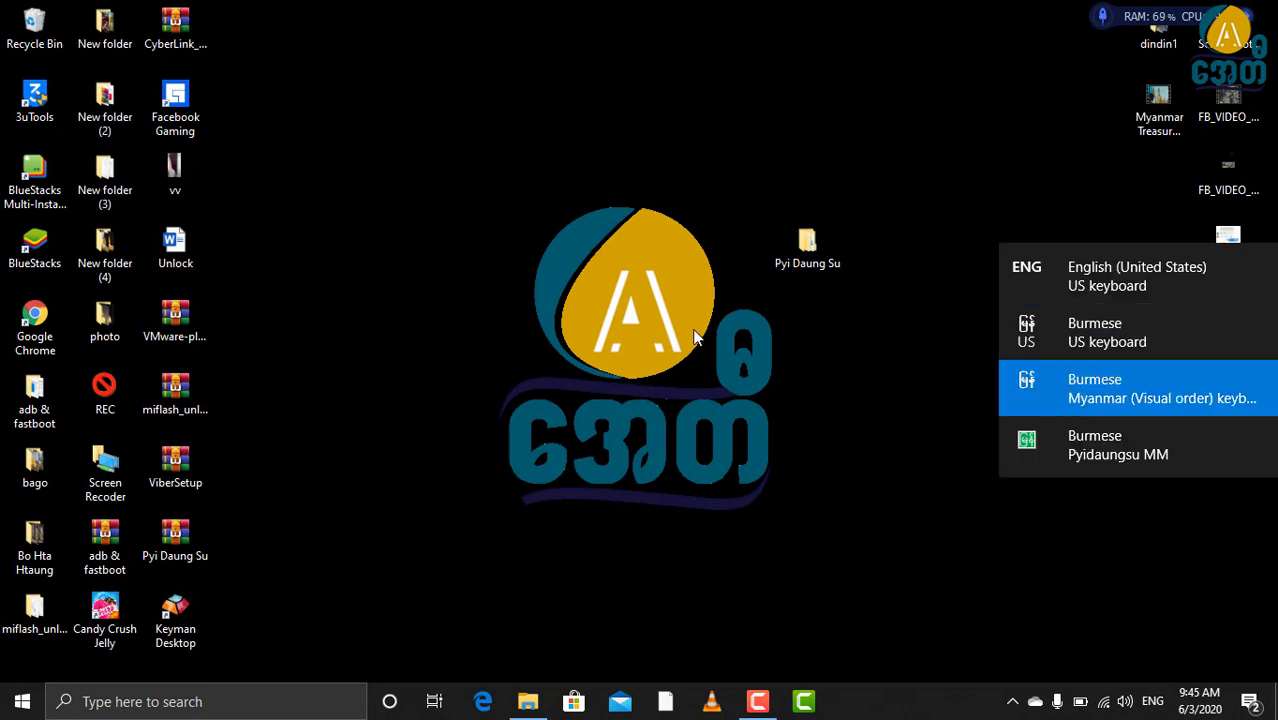
{"action": "key", "text": "super+space"}
{"action": "key", "text": "super+space"}
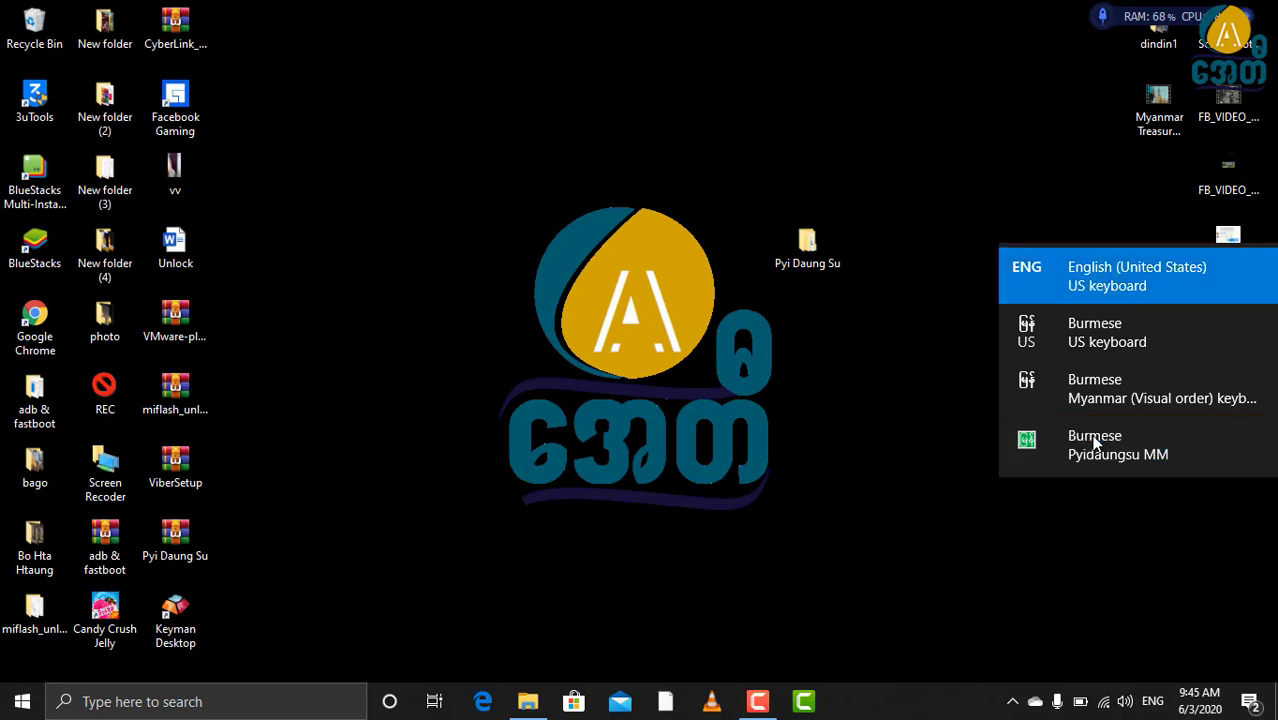
{"action": "key", "text": "super+space"}
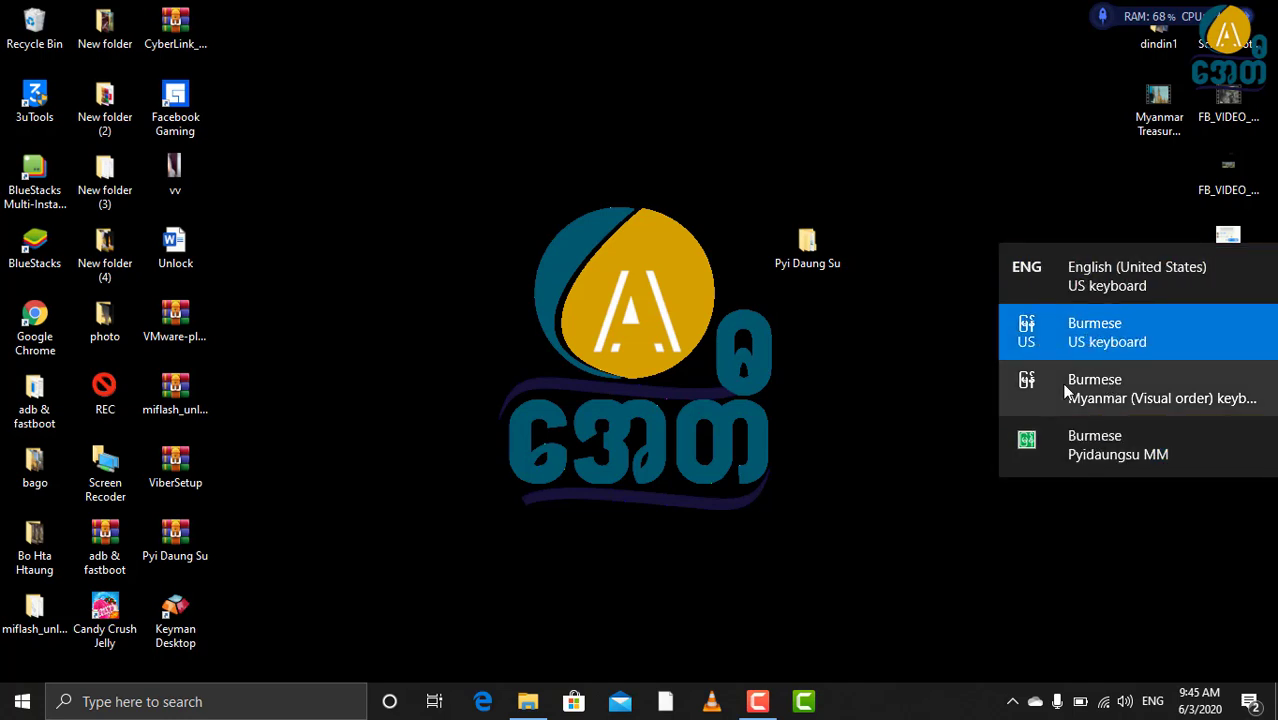
{"action": "left_click", "coordinate": [1122, 392]}
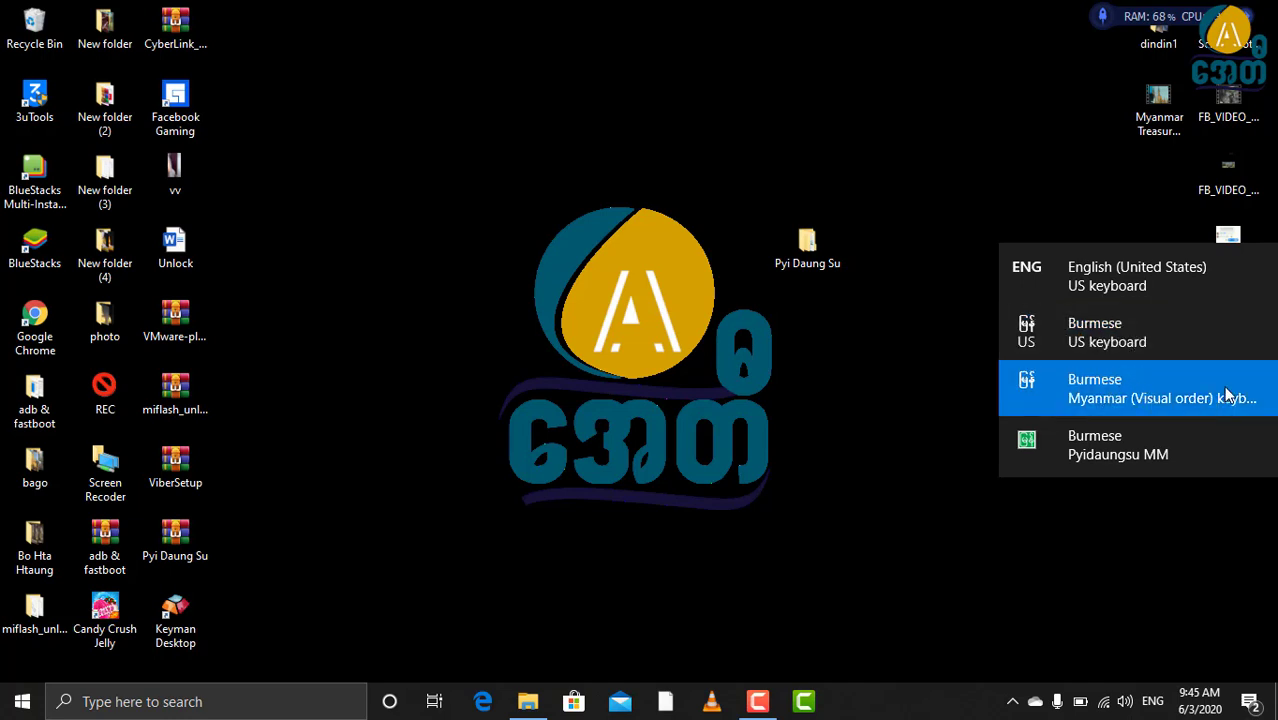
{"action": "left_click", "coordinate": [1100, 456]}
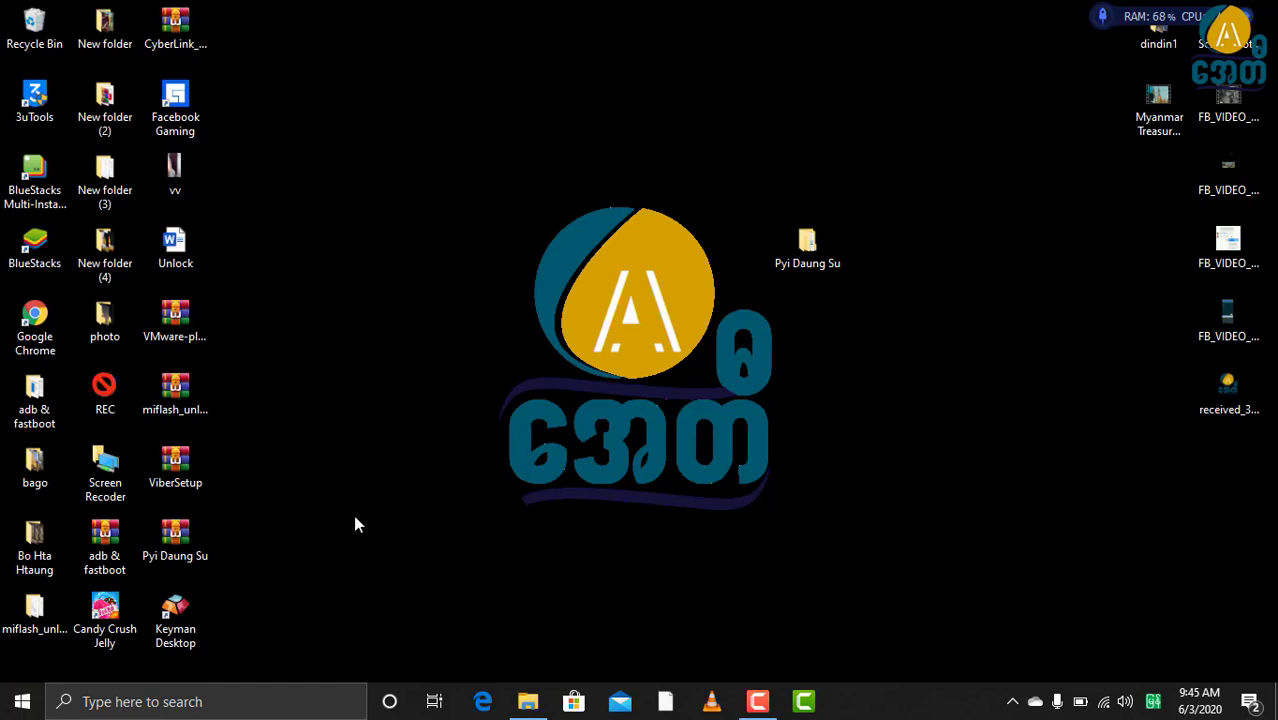
{"action": "key", "text": "super"}
{"action": "type", "text": "တ"}
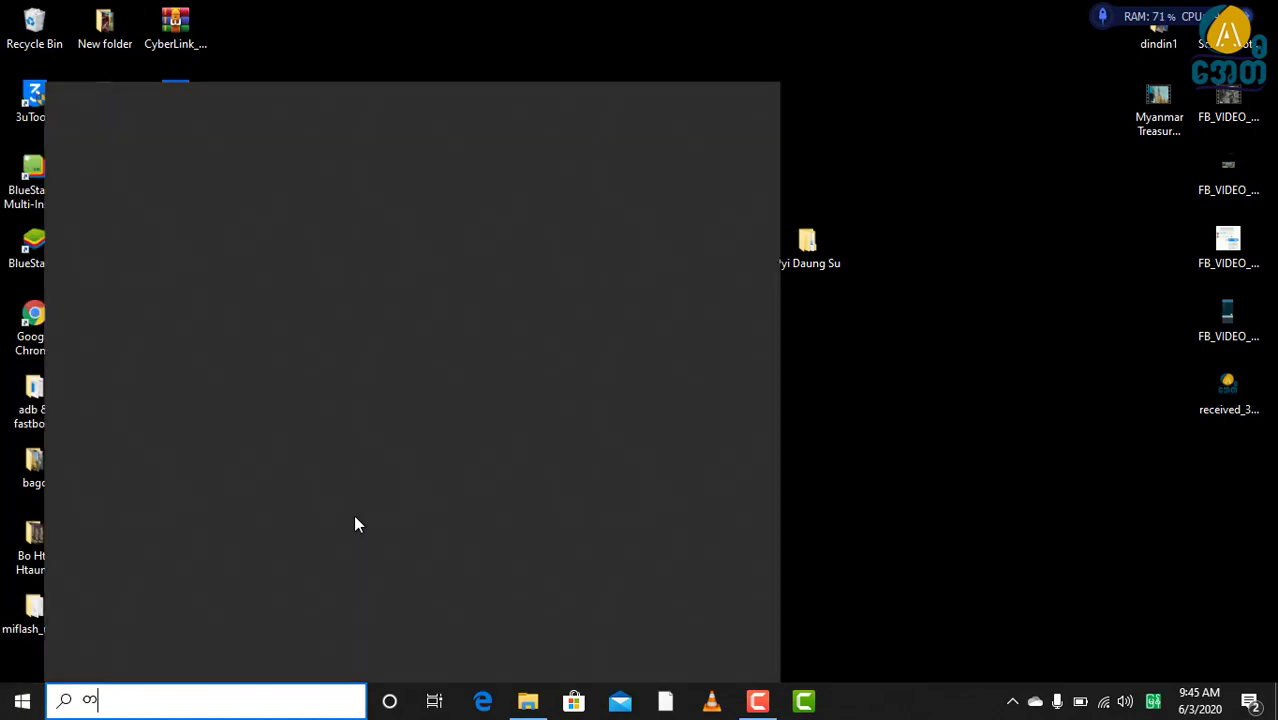
{"action": "type", "text": "သမိ"}
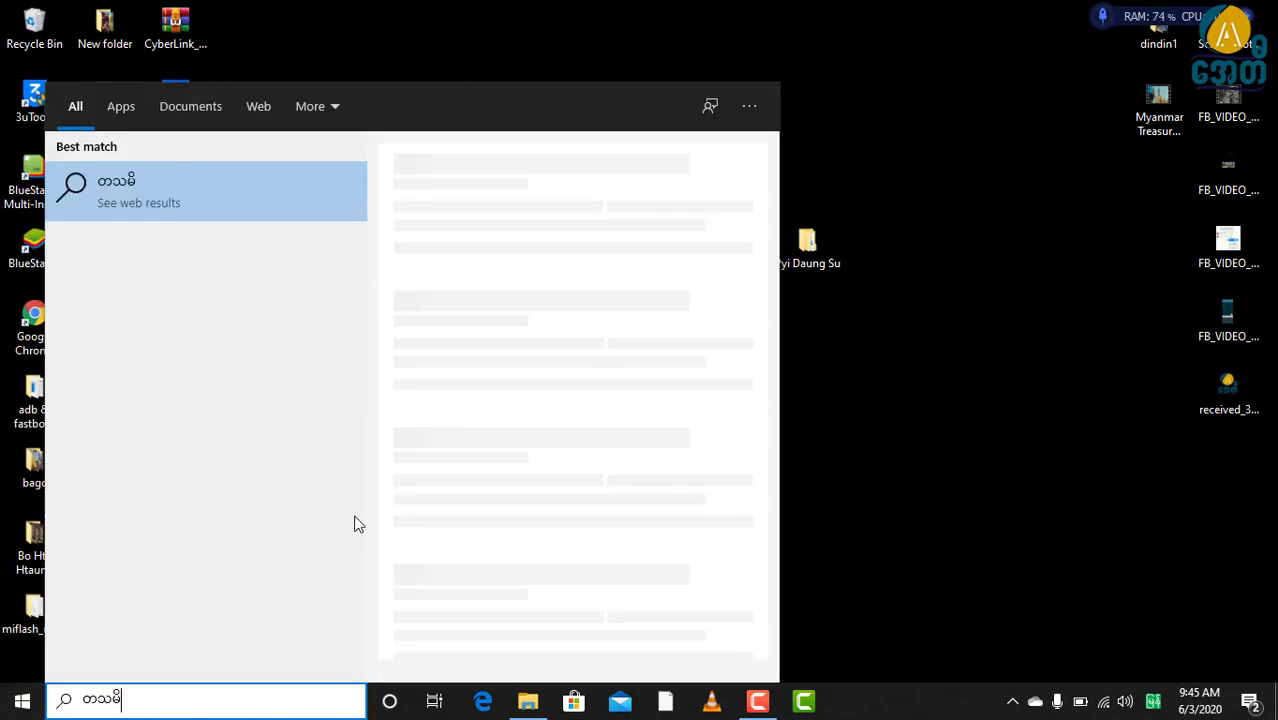
{"action": "key", "text": "BackSpace"}
{"action": "key", "text": "BackSpace"}
{"action": "key", "text": "BackSpace"}
{"action": "key", "text": "BackSpace"}
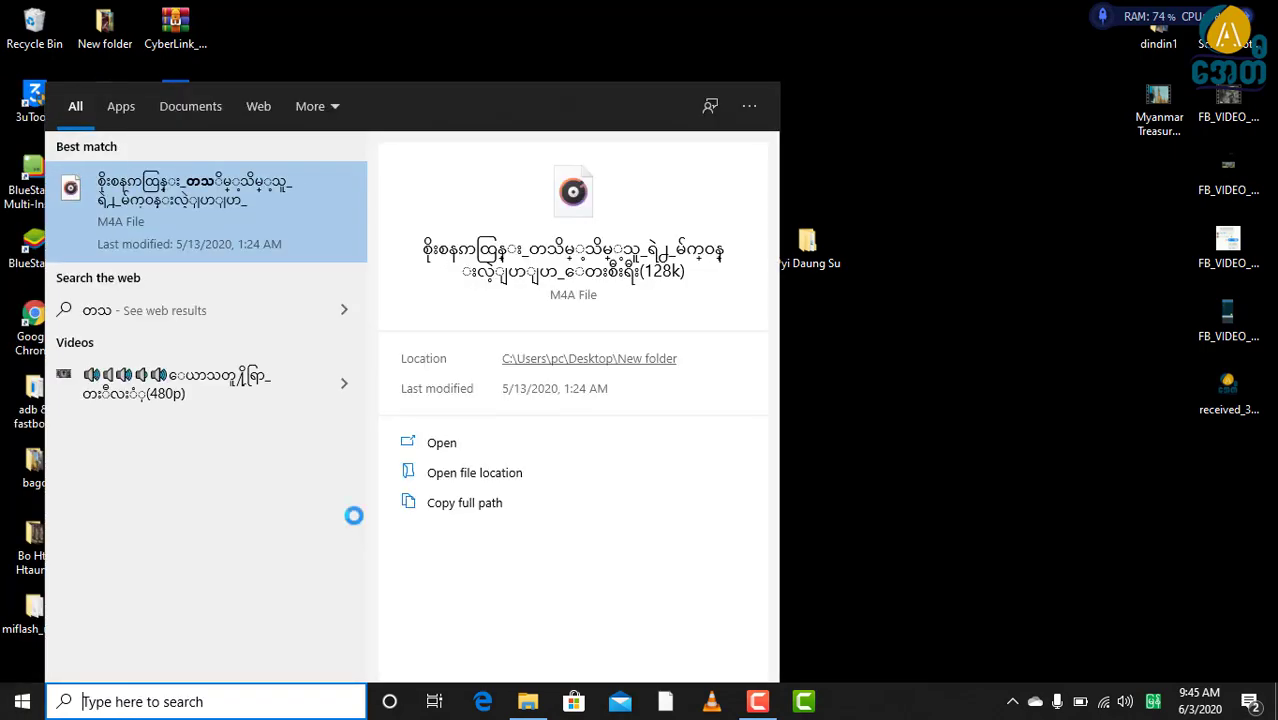
Switch back to the English (United States) keyboard, search for "word", and open Word with a blank document.
{"action": "key", "text": "super+space"}
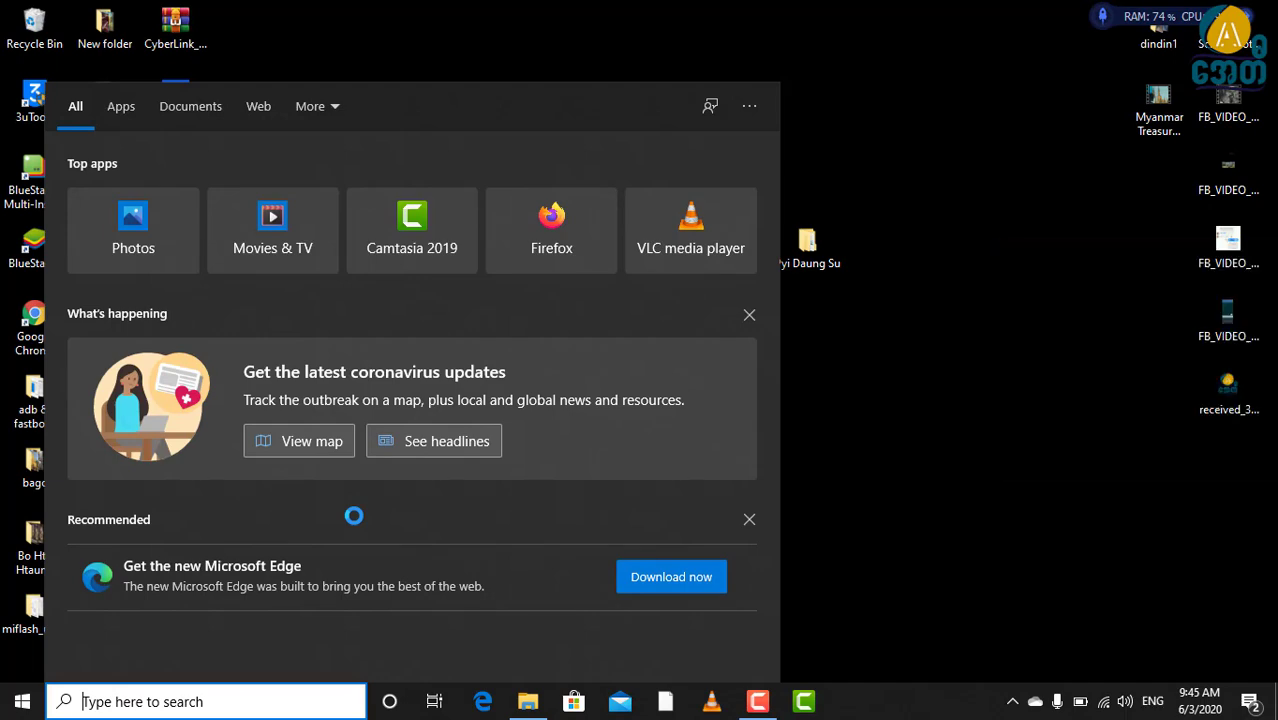
{"action": "type", "text": "word"}
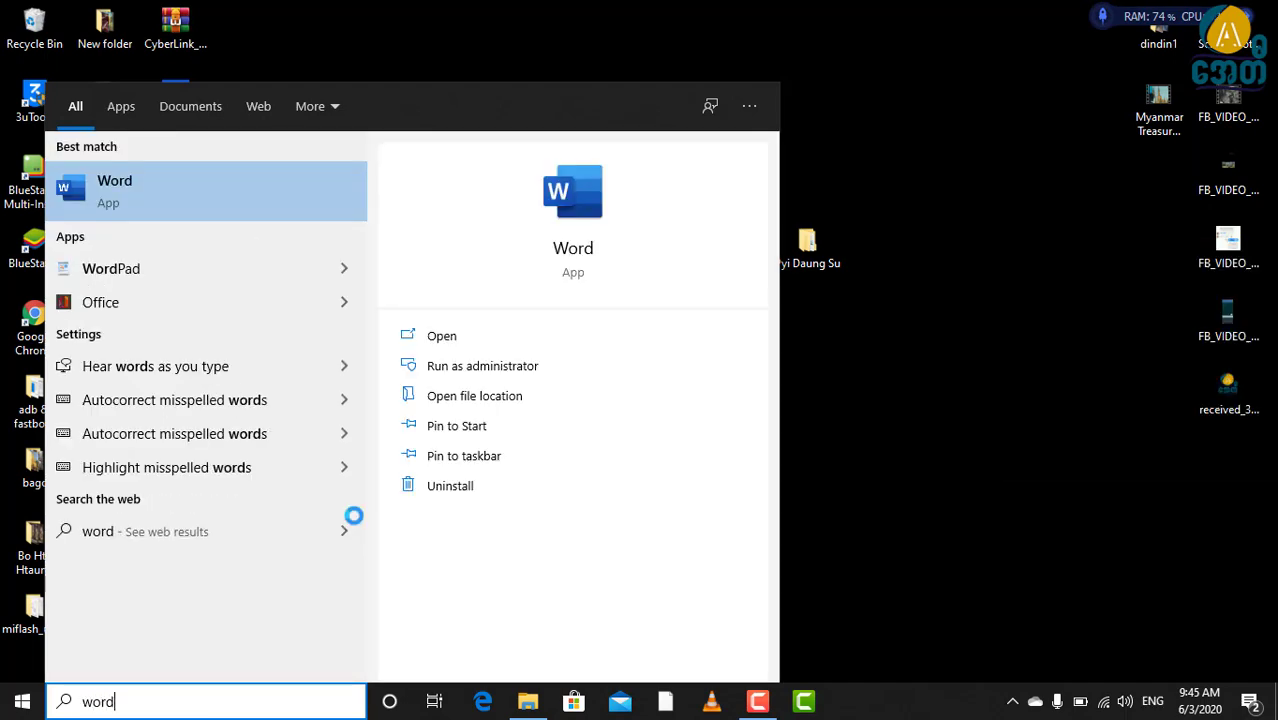
{"action": "key", "text": "Return"}
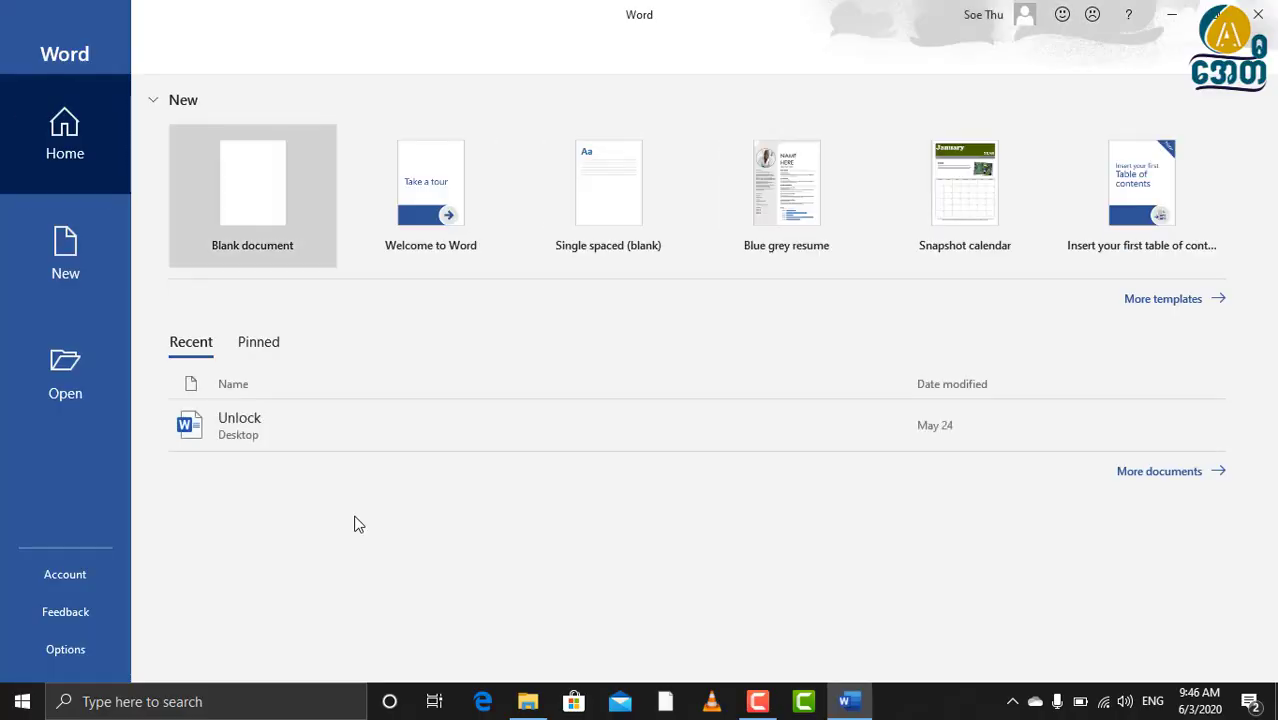
{"action": "left_click", "coordinate": [205, 203]}
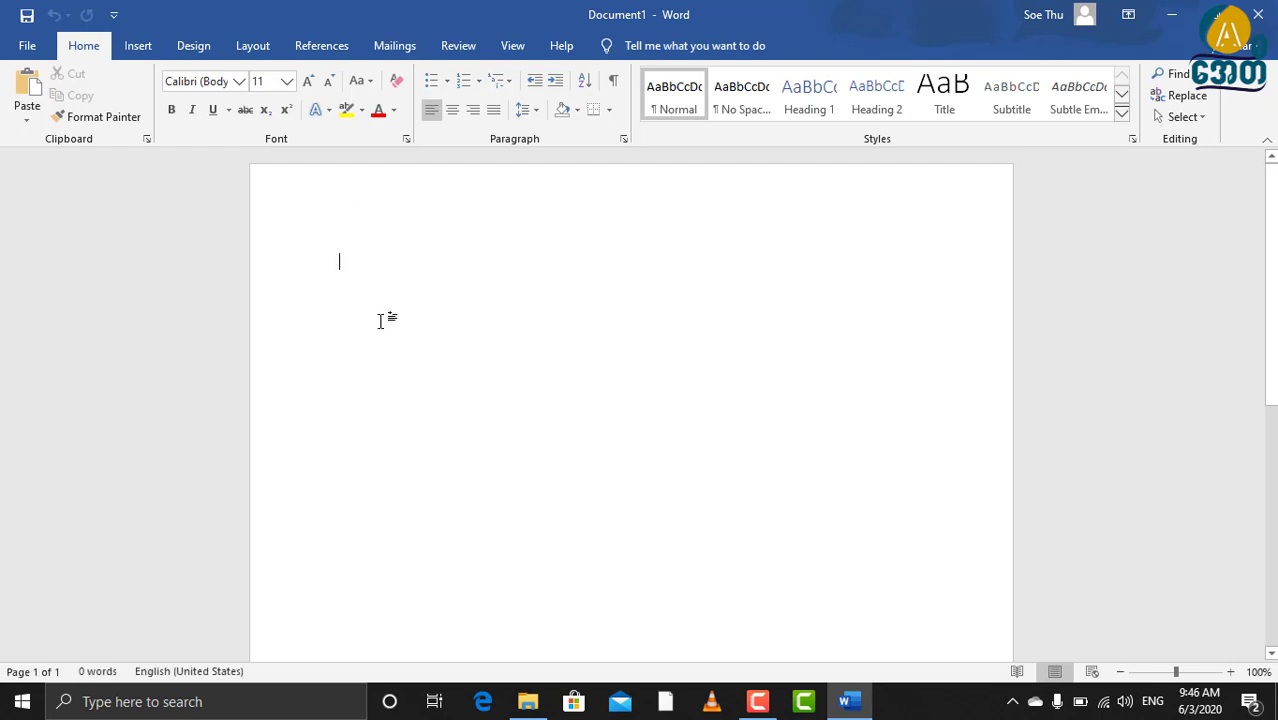
Set the keyboard to Burmese Pyidaungsu MM for typing in the blank document.
{"action": "key", "text": "super+space"}
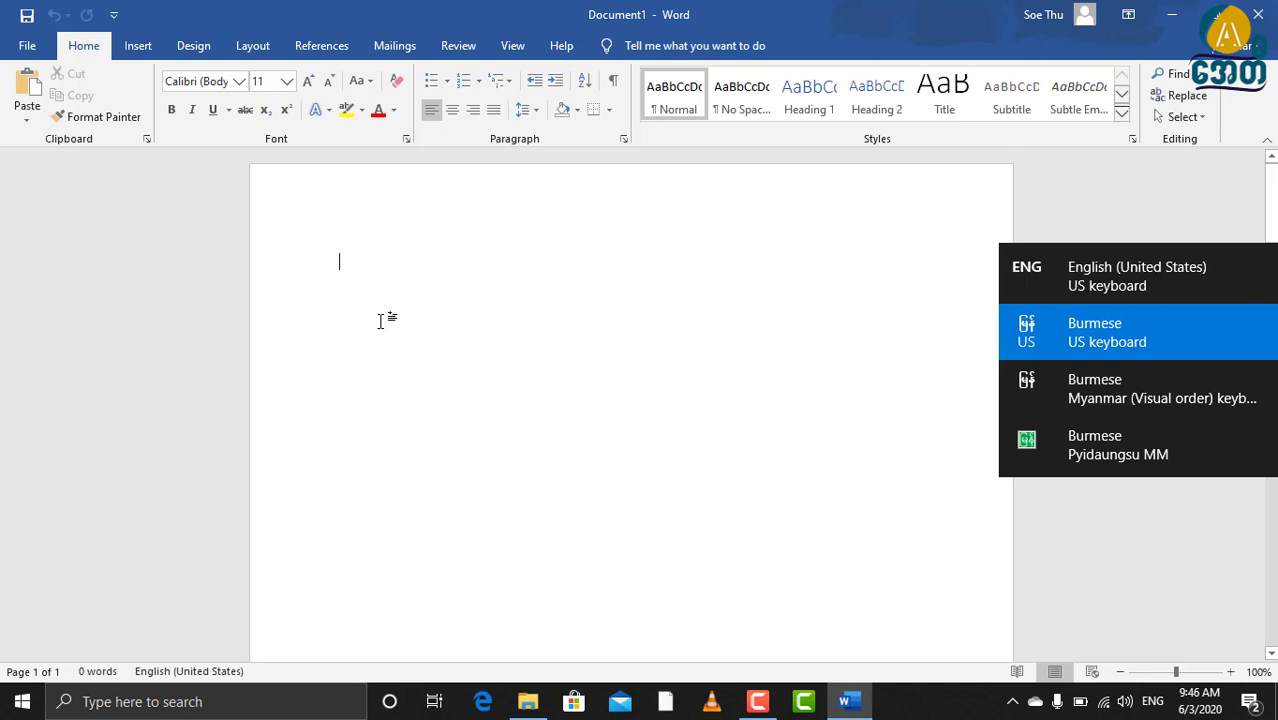
{"action": "key", "text": "super+space"}
{"action": "key", "text": "super+space"}
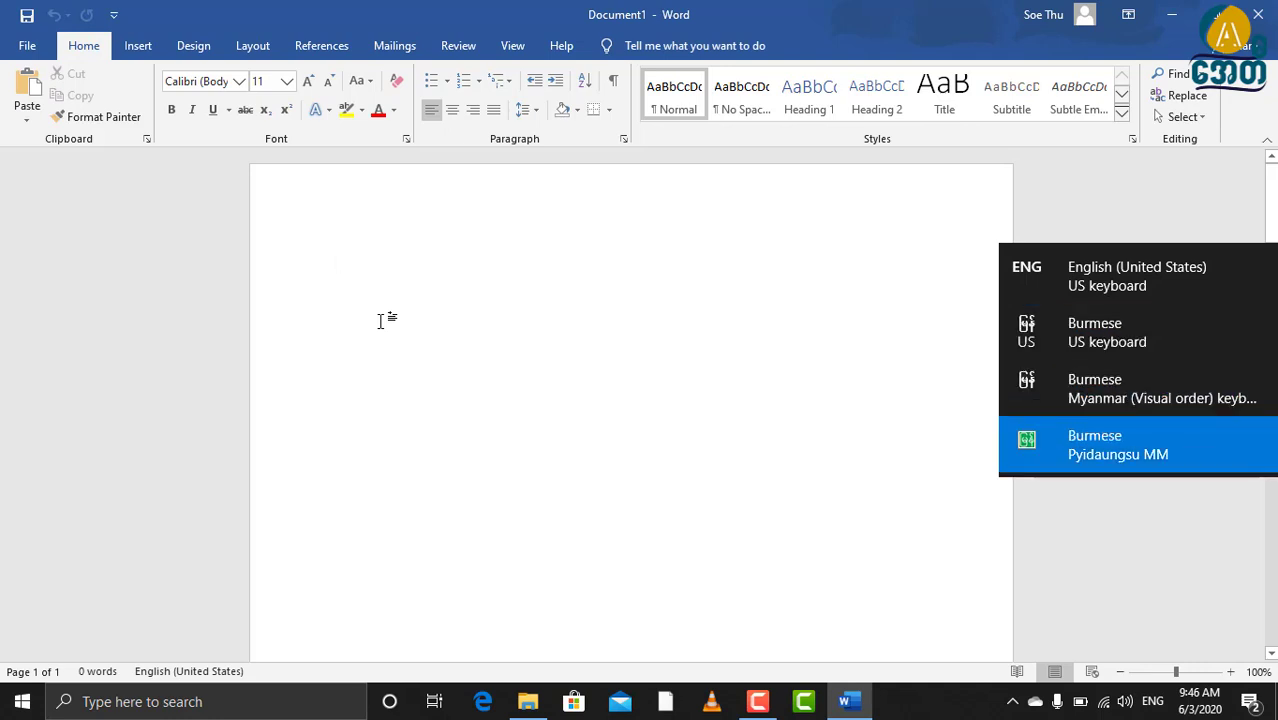
{"action": "key", "text": "super+space"}
{"action": "key", "text": "super+space"}
{"action": "key", "text": "super+space"}
{"action": "key", "text": "super+space"}
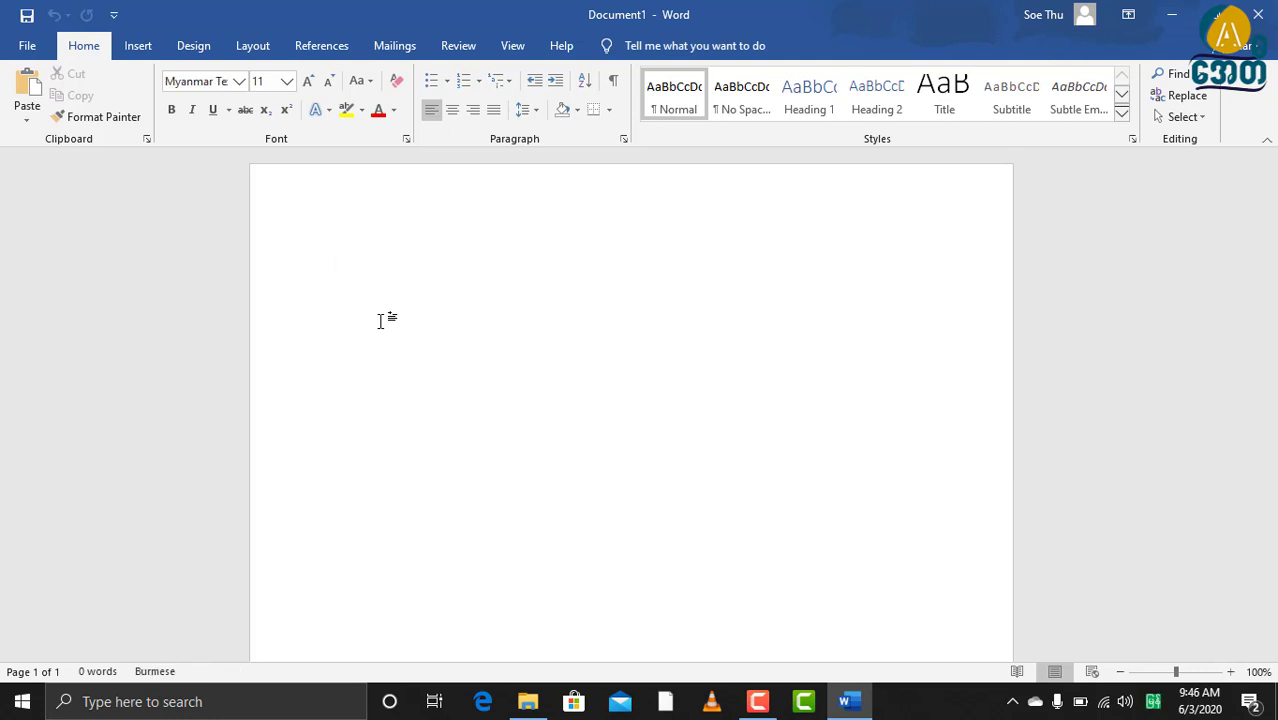
Enter the Burmese text "နေကောင်းလား" in the document and permanently dismiss the missing proofing tools notice.
{"action": "type", "text": "ေ"}
{"action": "type", "text": "န"}
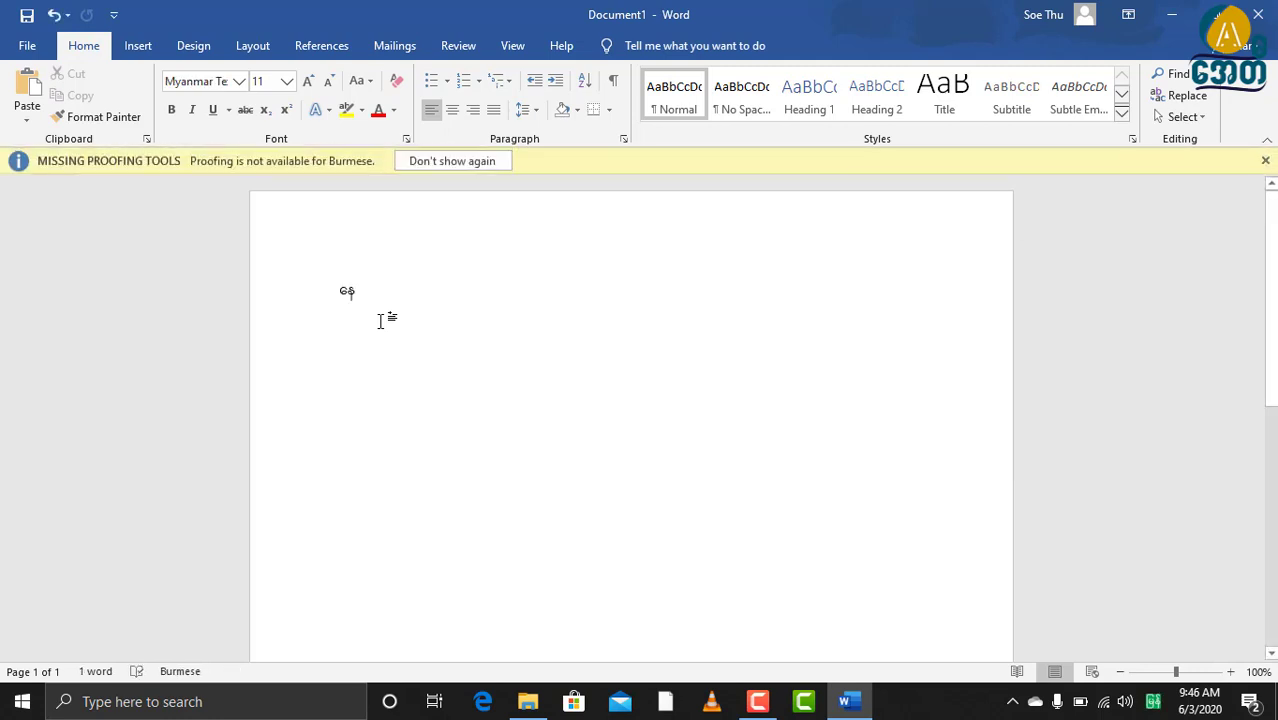
{"action": "type", "text": "ေက"}
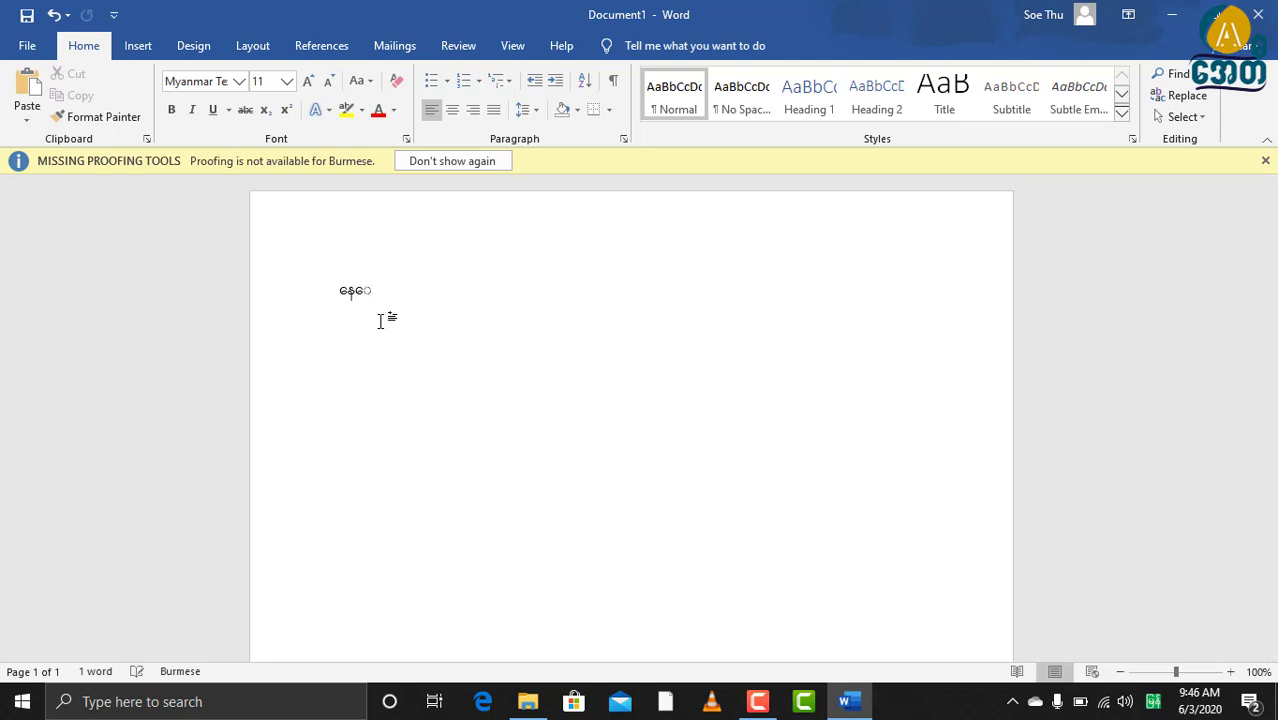
{"action": "type", "text": "ာင်းလား"}
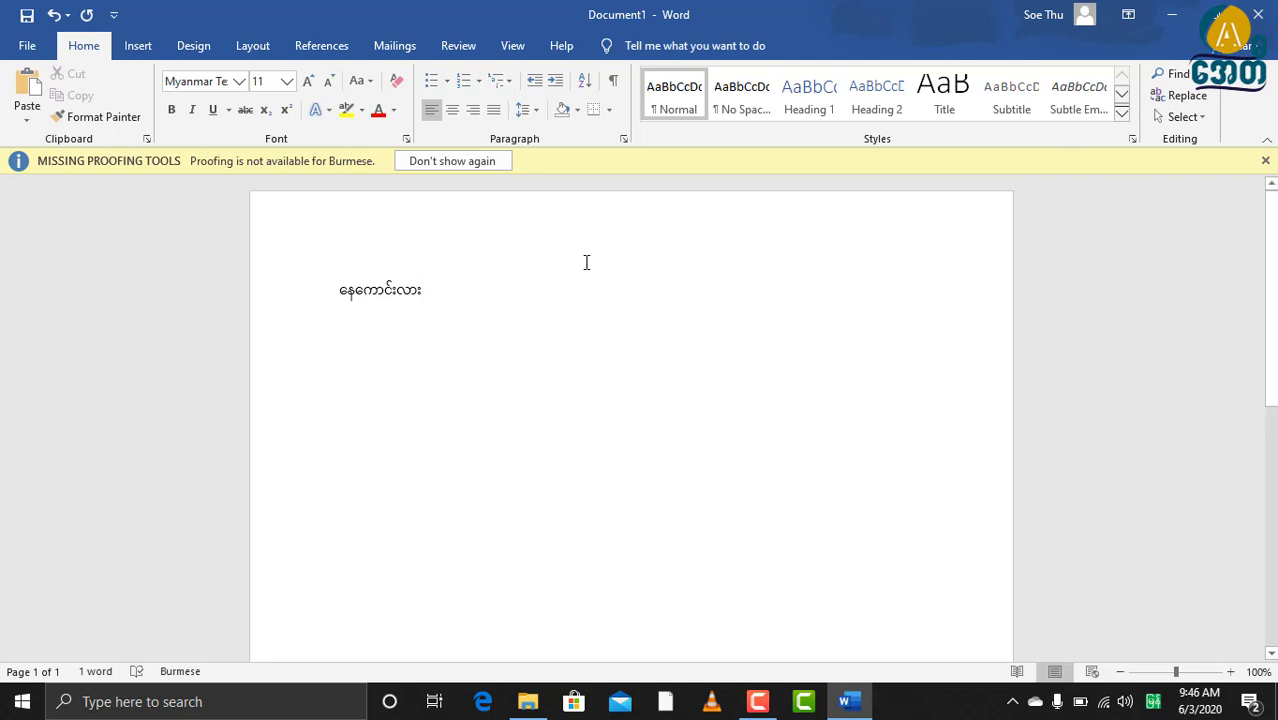
{"action": "left_click", "coordinate": [476, 162]}
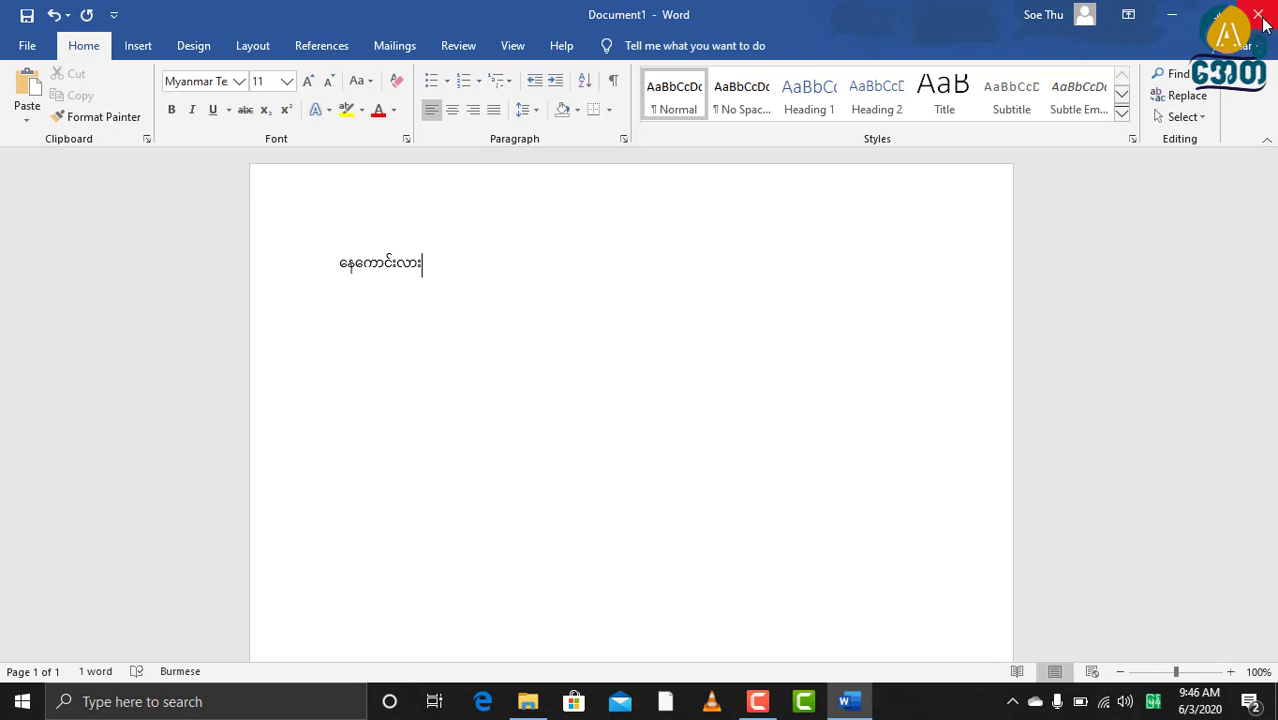
Close Word without saving the test document.
{"action": "key", "text": "alt+F4"}
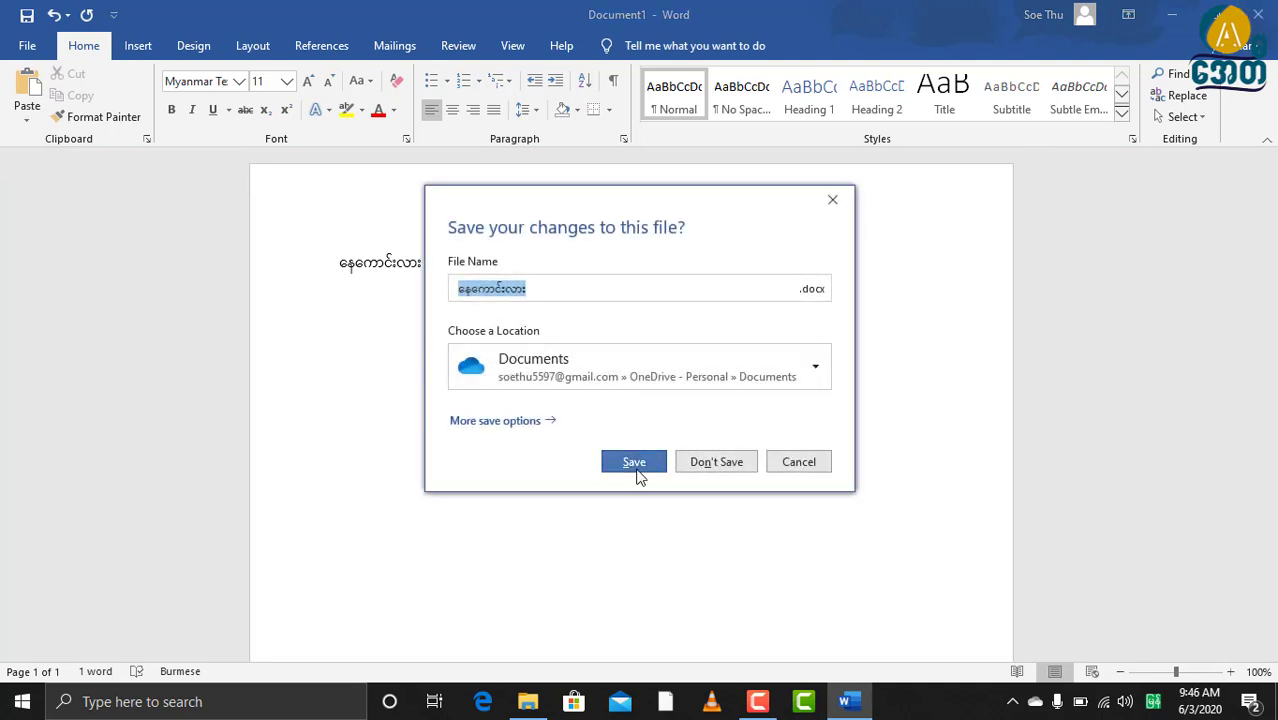
{"action": "left_click", "coordinate": [700, 460]}
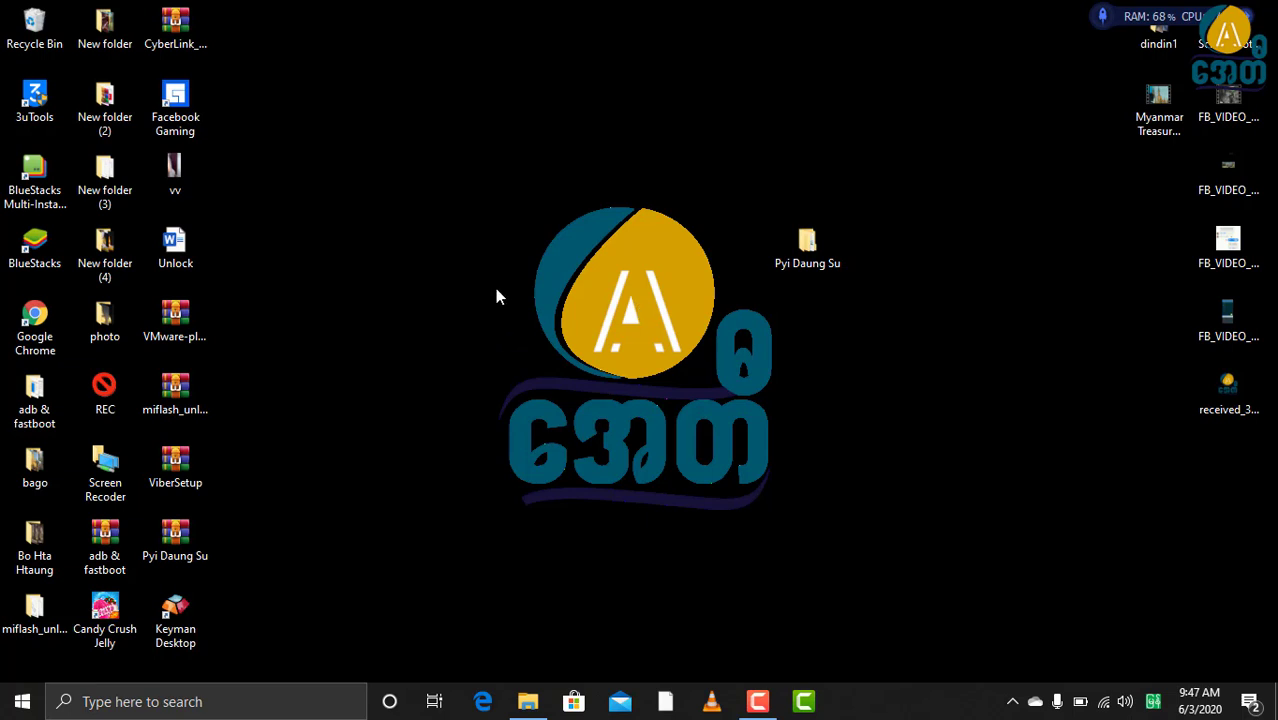
Refresh the Windows desktop twice.
{"action": "right_click", "coordinate": [574, 426]}
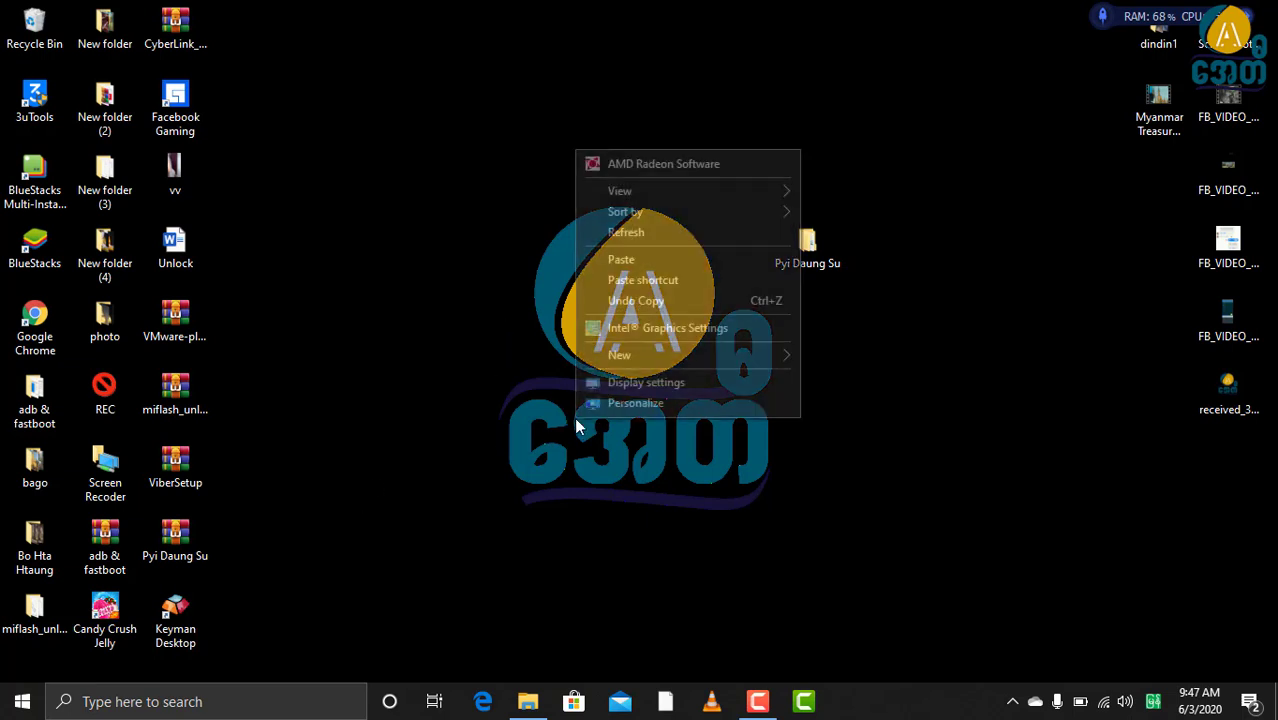
{"action": "left_click", "coordinate": [628, 232]}
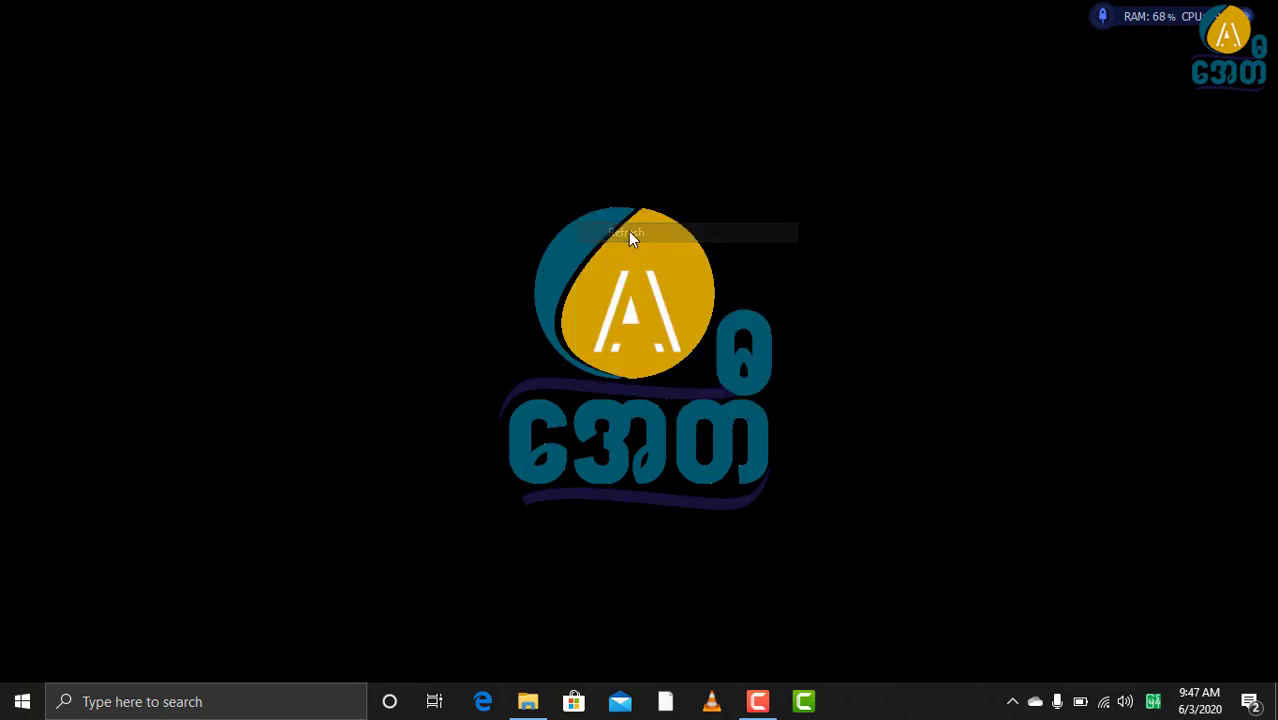
{"action": "right_click", "coordinate": [478, 503]}
{"action": "left_click", "coordinate": [530, 311]}
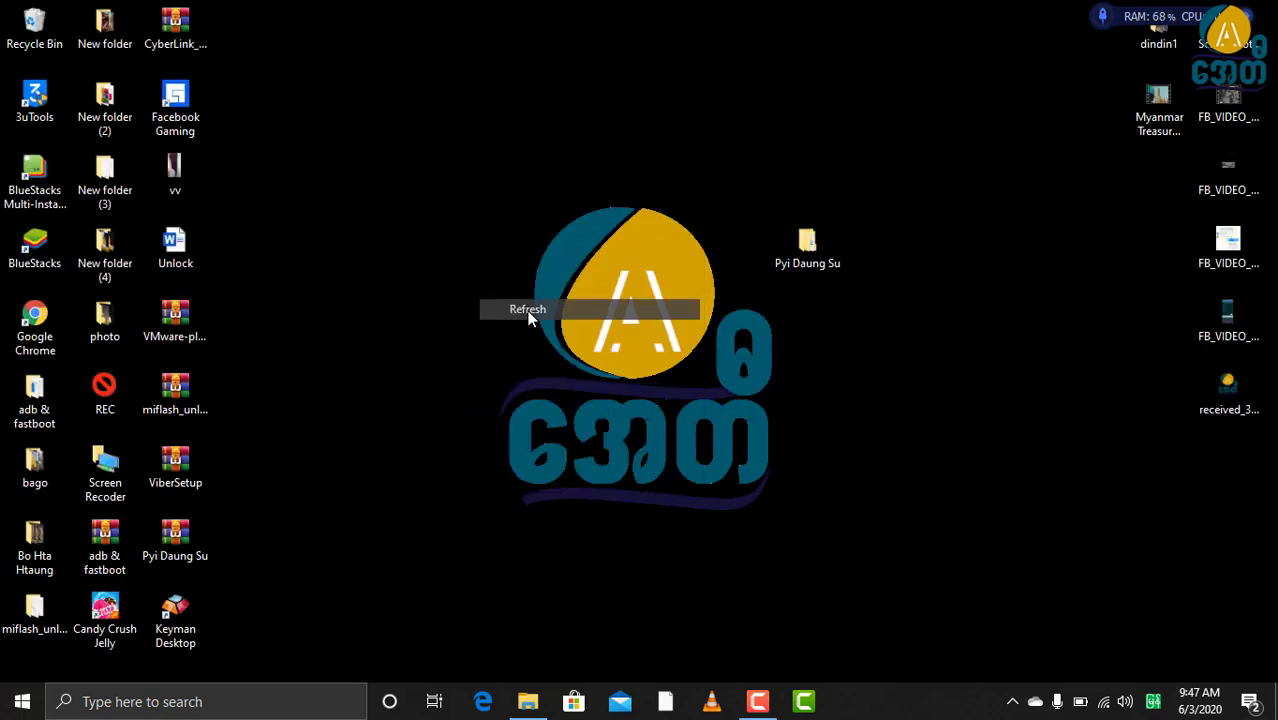
{"action": "left_click", "coordinate": [18, 700]}
{"action": "type", "text": "ဒ်ေမန"}
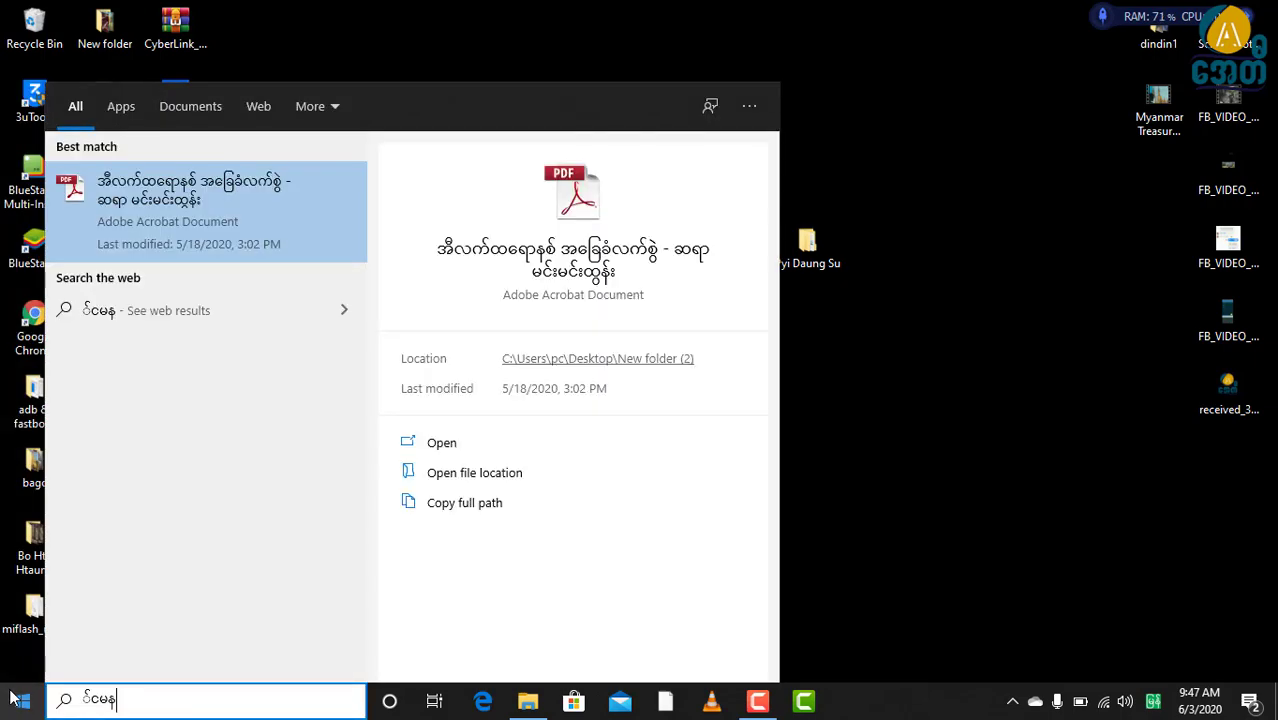
{"action": "key", "text": "BackSpace"}
{"action": "key", "text": "BackSpace"}
{"action": "key", "text": "BackSpace"}
{"action": "key", "text": "BackSpace"}
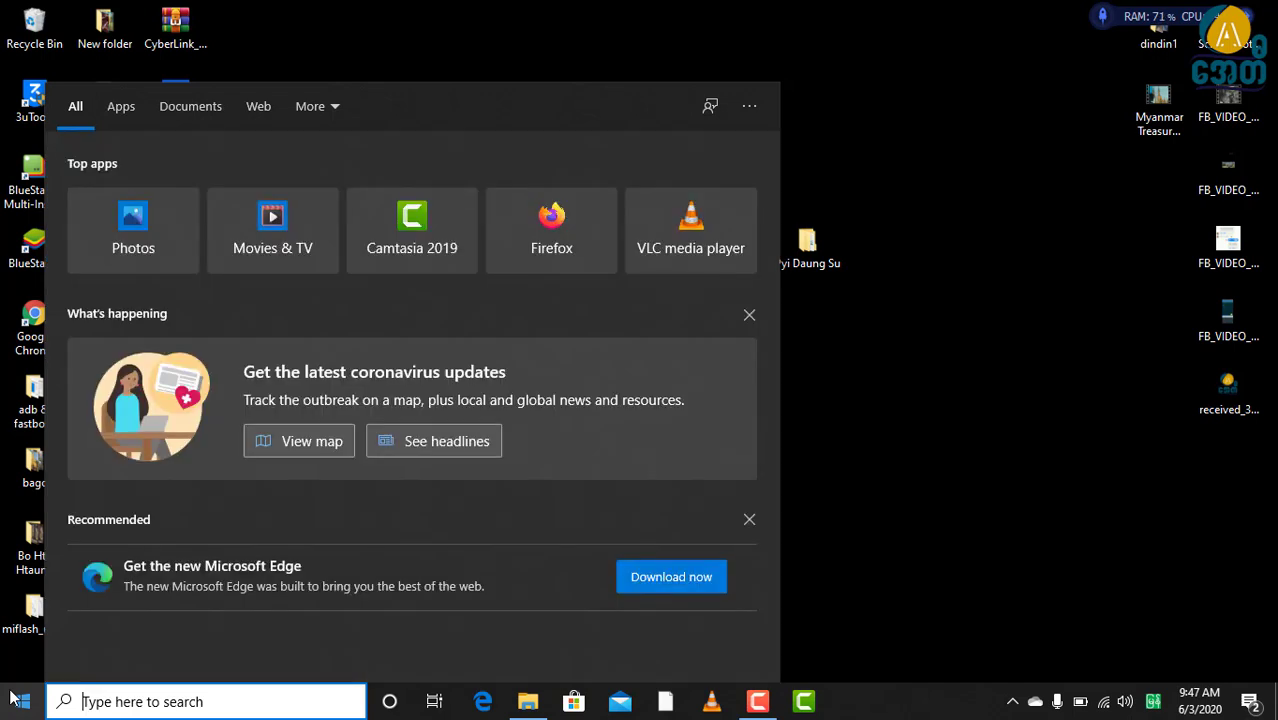
Switch the keyboard to English, search Windows for "fire", and launch Firefox.
{"action": "key", "text": "super+space"}
{"action": "type", "text": "fire"}
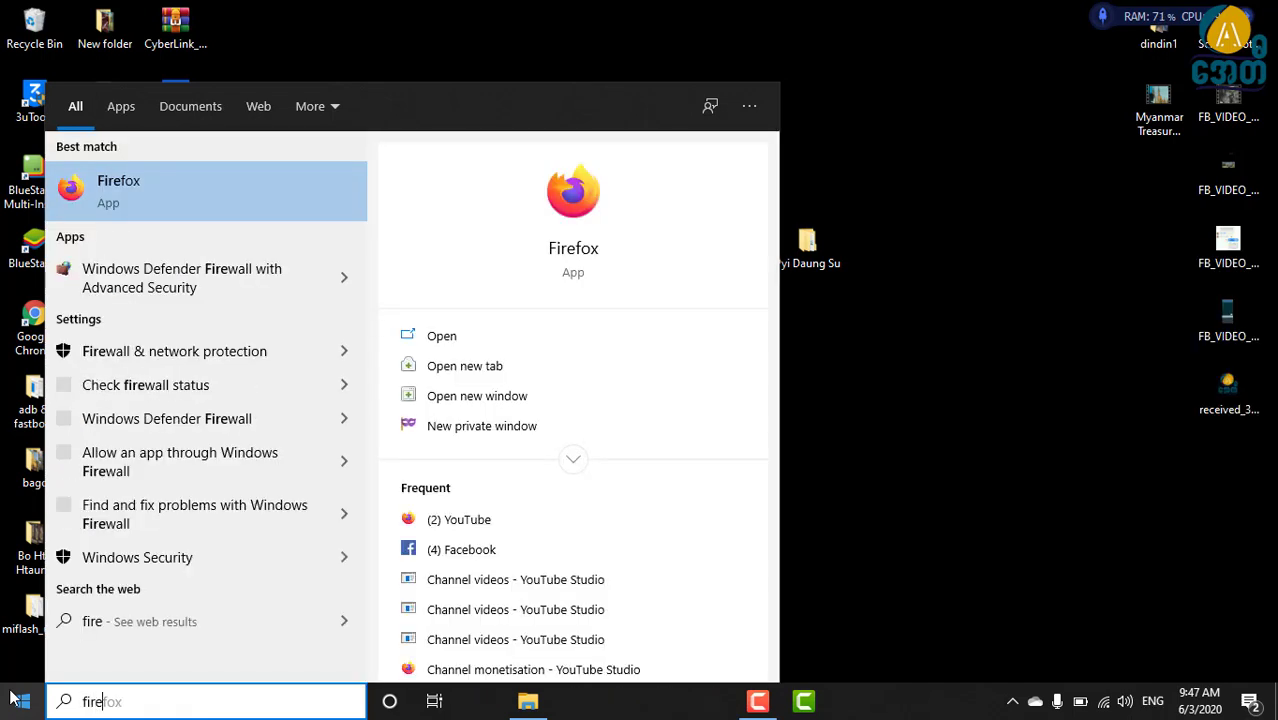
{"action": "left_click", "coordinate": [14, 698]}
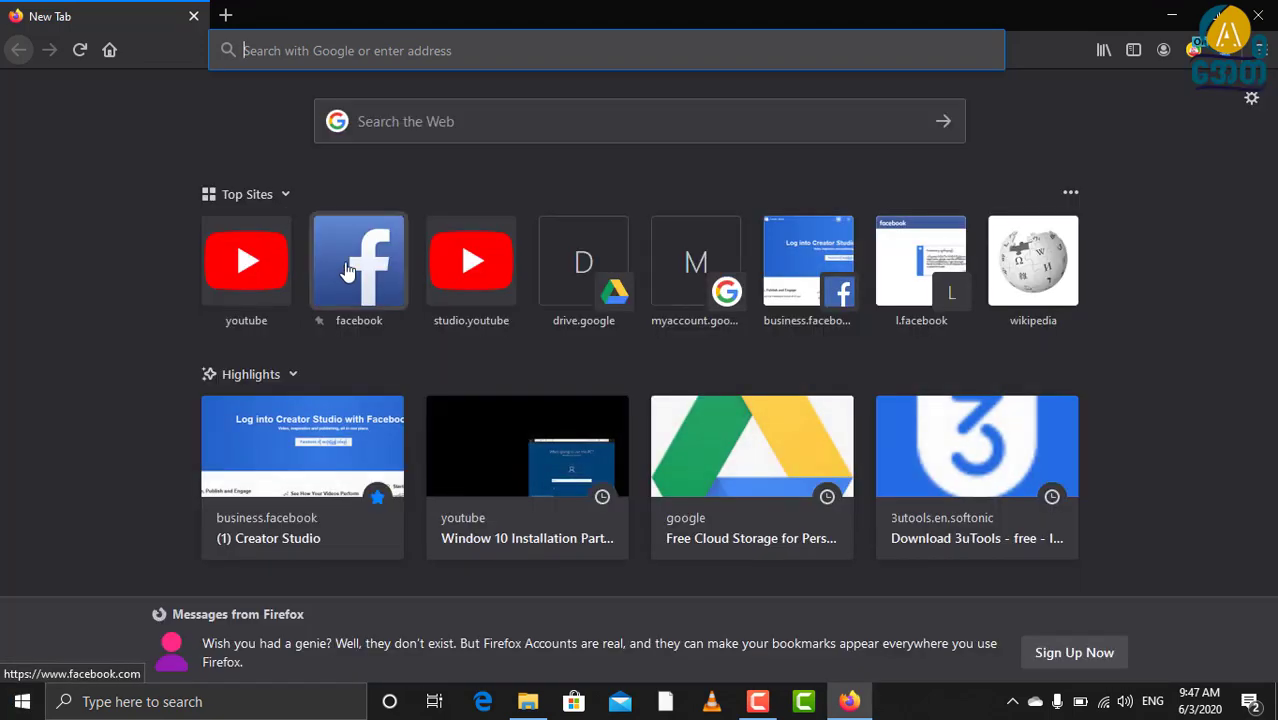
Open Facebook and examine how the Burmese text of the news feed posts is displayed.
{"action": "left_click", "coordinate": [347, 271]}
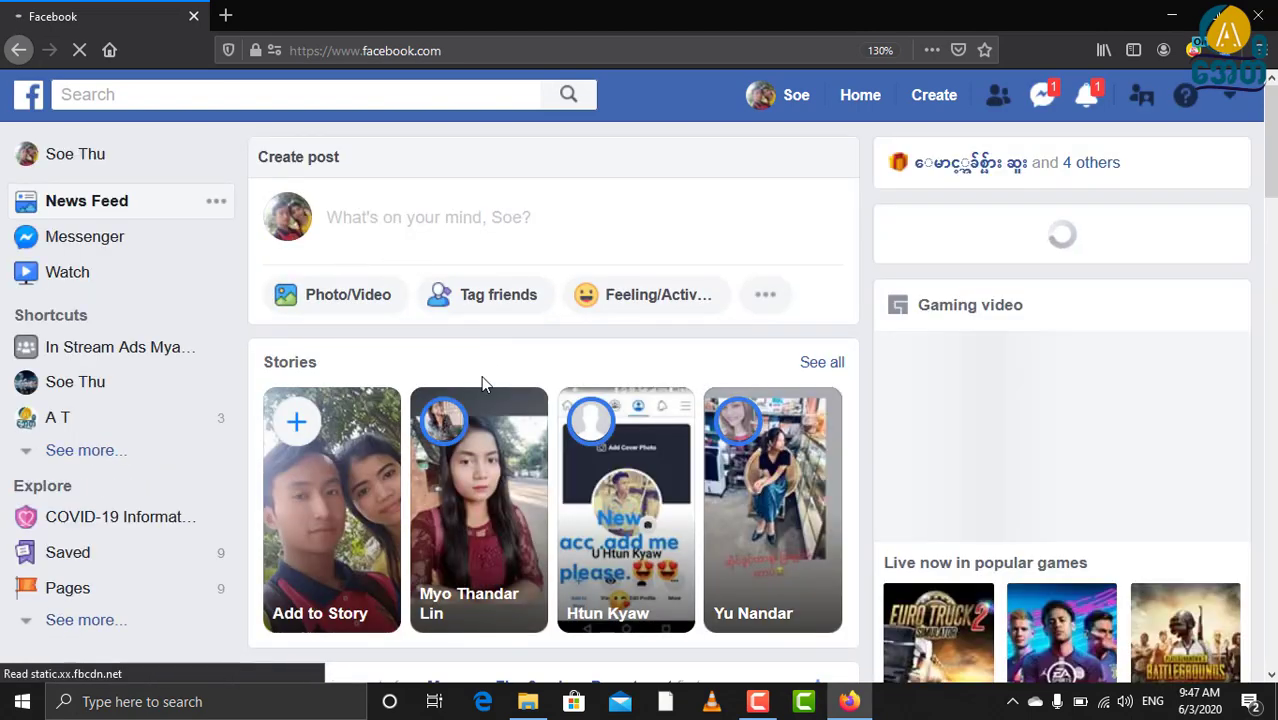
{"action": "scroll", "coordinate": [483, 382], "scroll_direction": "down", "scroll_amount": 1}
{"action": "scroll", "coordinate": [481, 375], "scroll_direction": "down", "scroll_amount": 2}
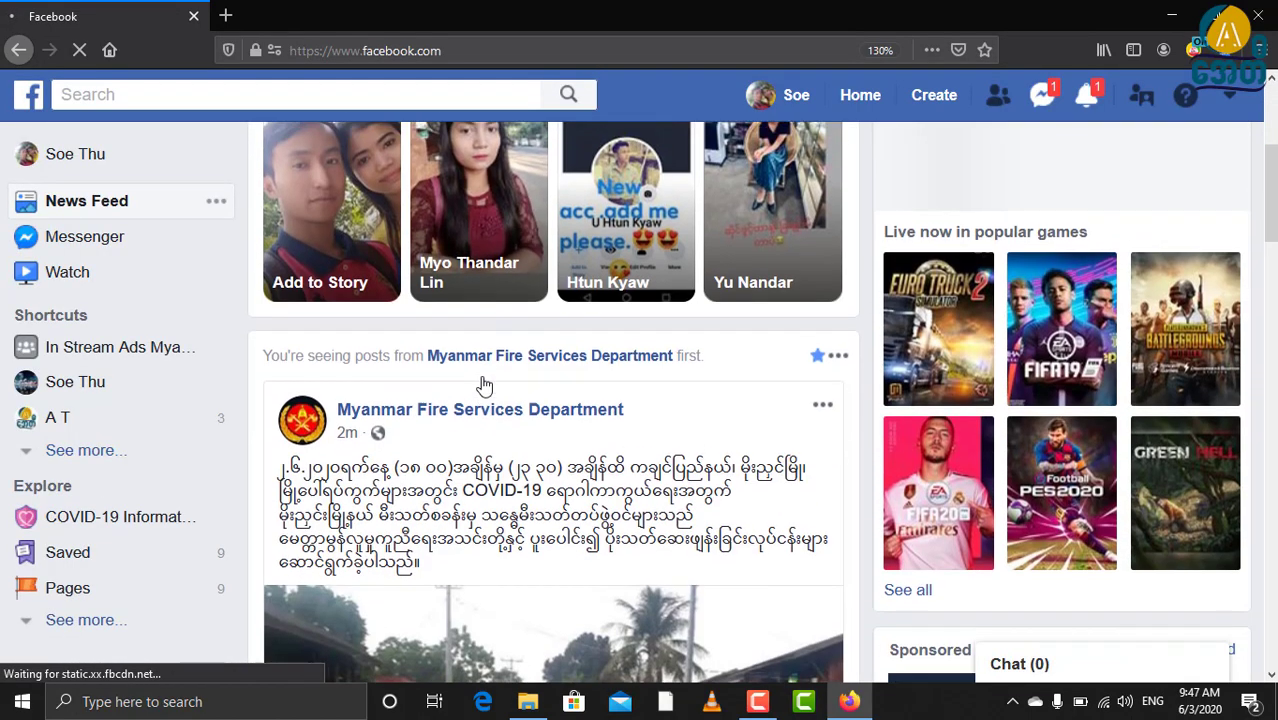
{"action": "scroll", "coordinate": [483, 380], "scroll_direction": "down", "scroll_amount": 2}
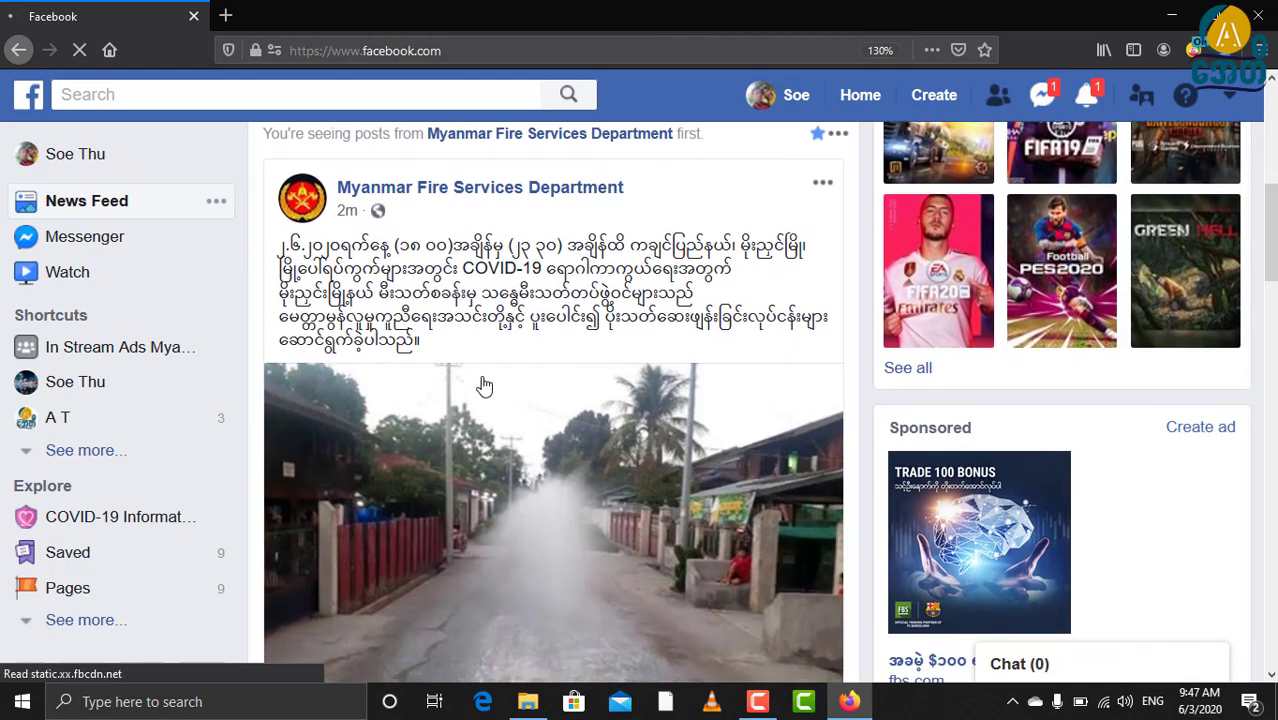
{"action": "scroll", "coordinate": [484, 385], "scroll_direction": "down", "scroll_amount": 1}
{"action": "scroll", "coordinate": [484, 385], "scroll_direction": "down", "scroll_amount": 2}
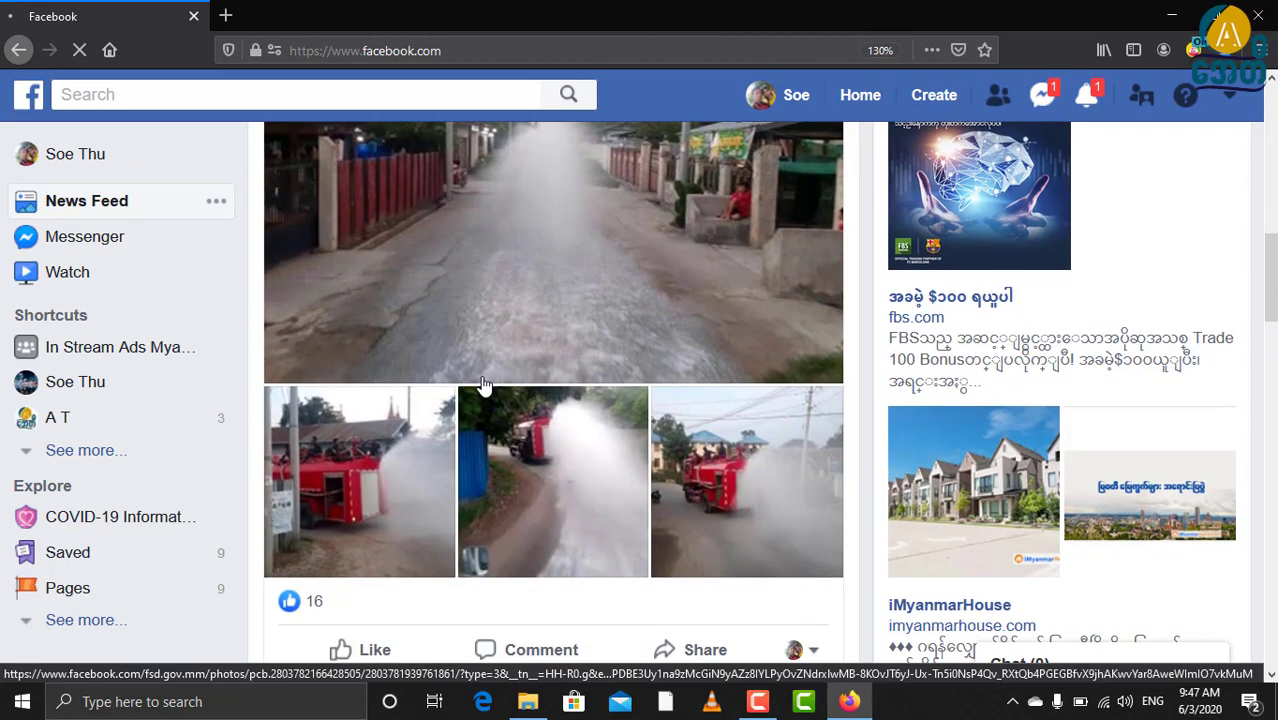
{"action": "scroll", "coordinate": [483, 385], "scroll_direction": "down", "scroll_amount": 2}
{"action": "scroll", "coordinate": [484, 383], "scroll_direction": "down", "scroll_amount": 2}
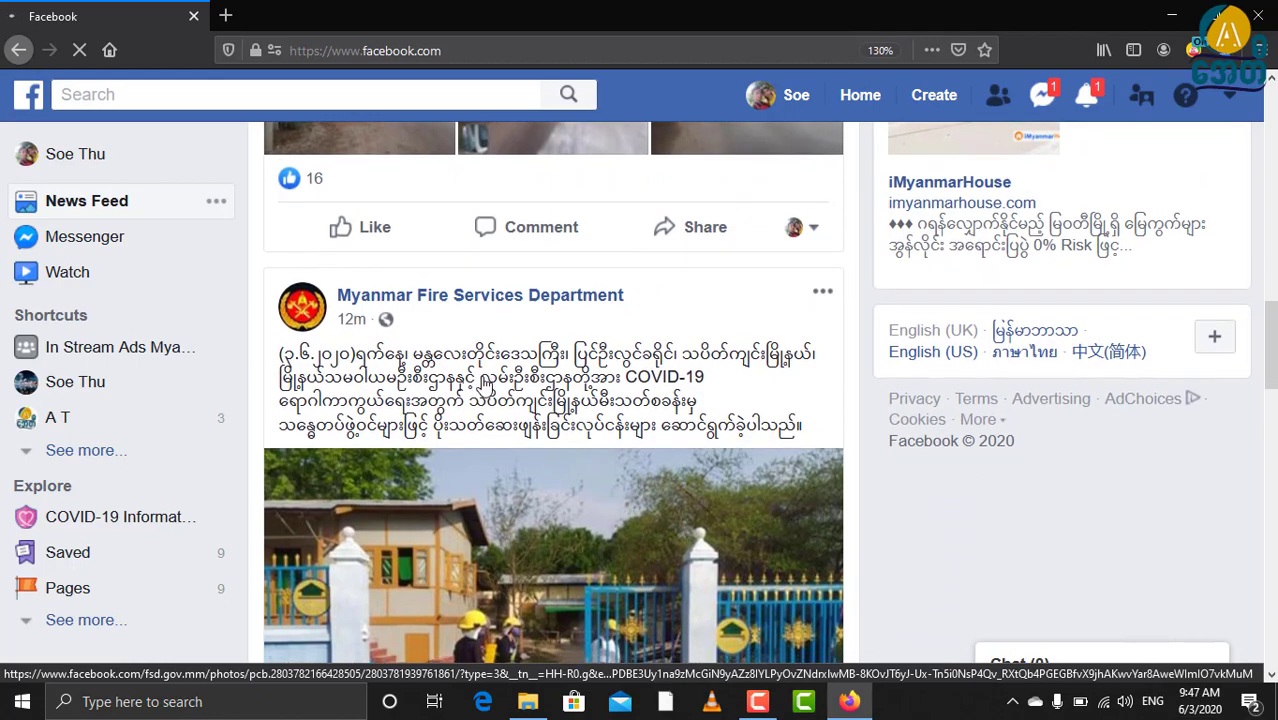
{"action": "scroll", "coordinate": [484, 383], "scroll_direction": "down", "scroll_amount": 4}
{"action": "scroll", "coordinate": [481, 375], "scroll_direction": "down", "scroll_amount": 2}
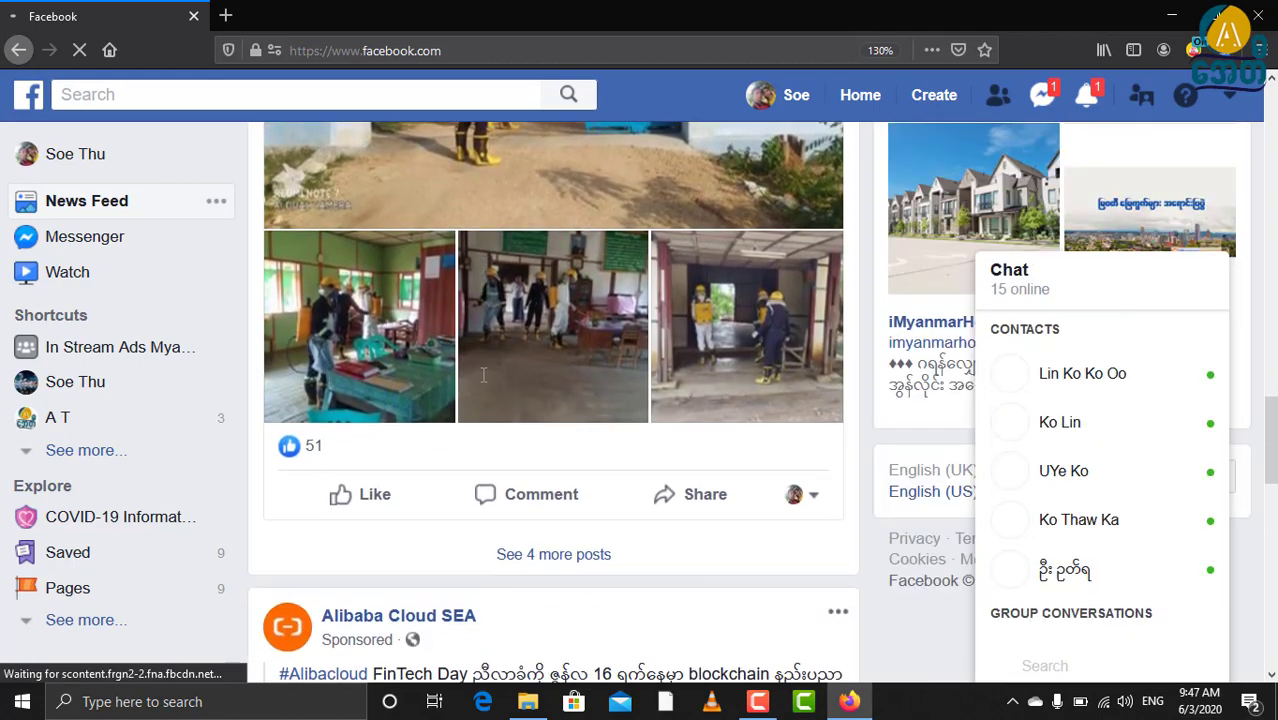
{"action": "scroll", "coordinate": [483, 378], "scroll_direction": "down", "scroll_amount": 1}
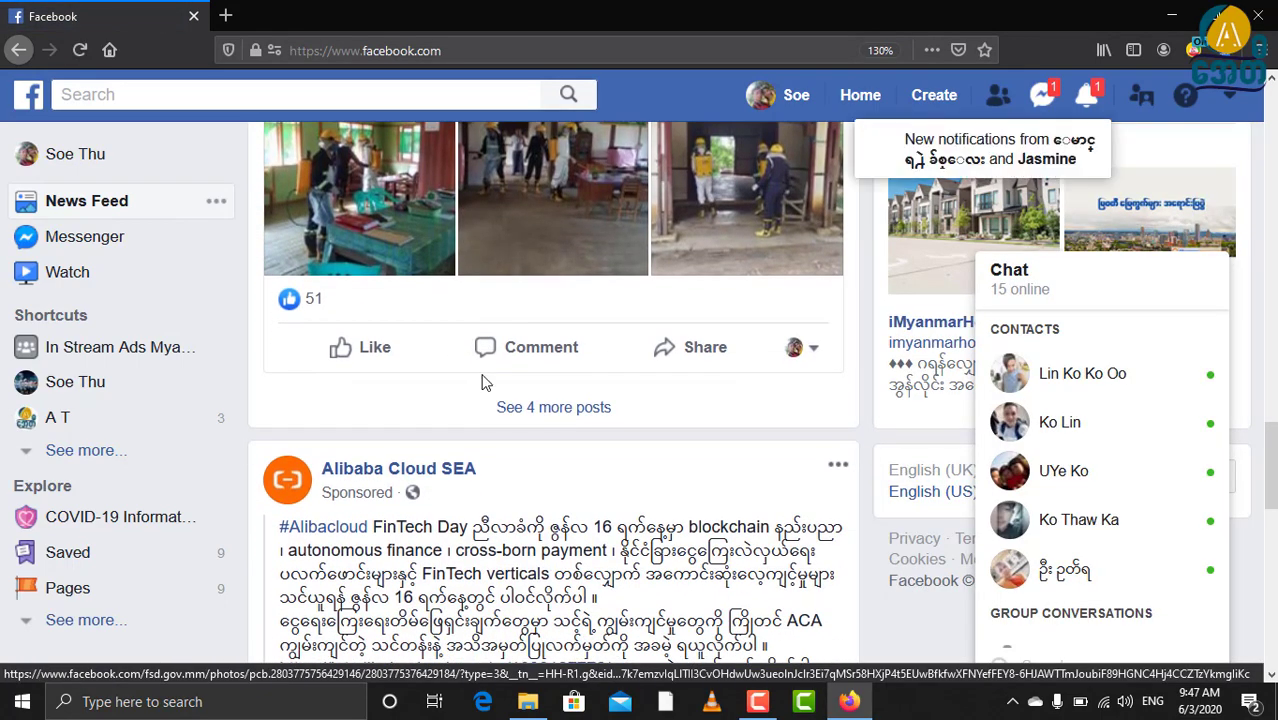
{"action": "scroll", "coordinate": [483, 383], "scroll_direction": "down", "scroll_amount": 1}
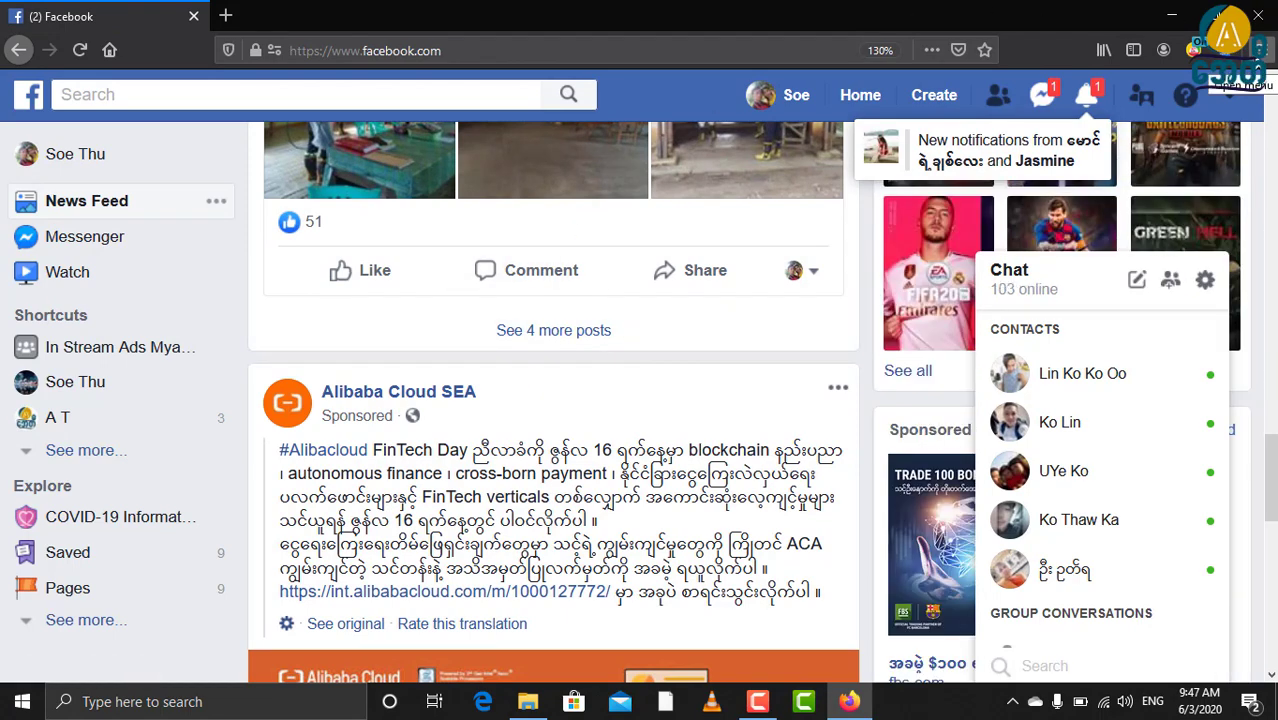
Set the default font in the Firefox options to Pyidaungsu.
{"action": "left_click", "coordinate": [1257, 50]}
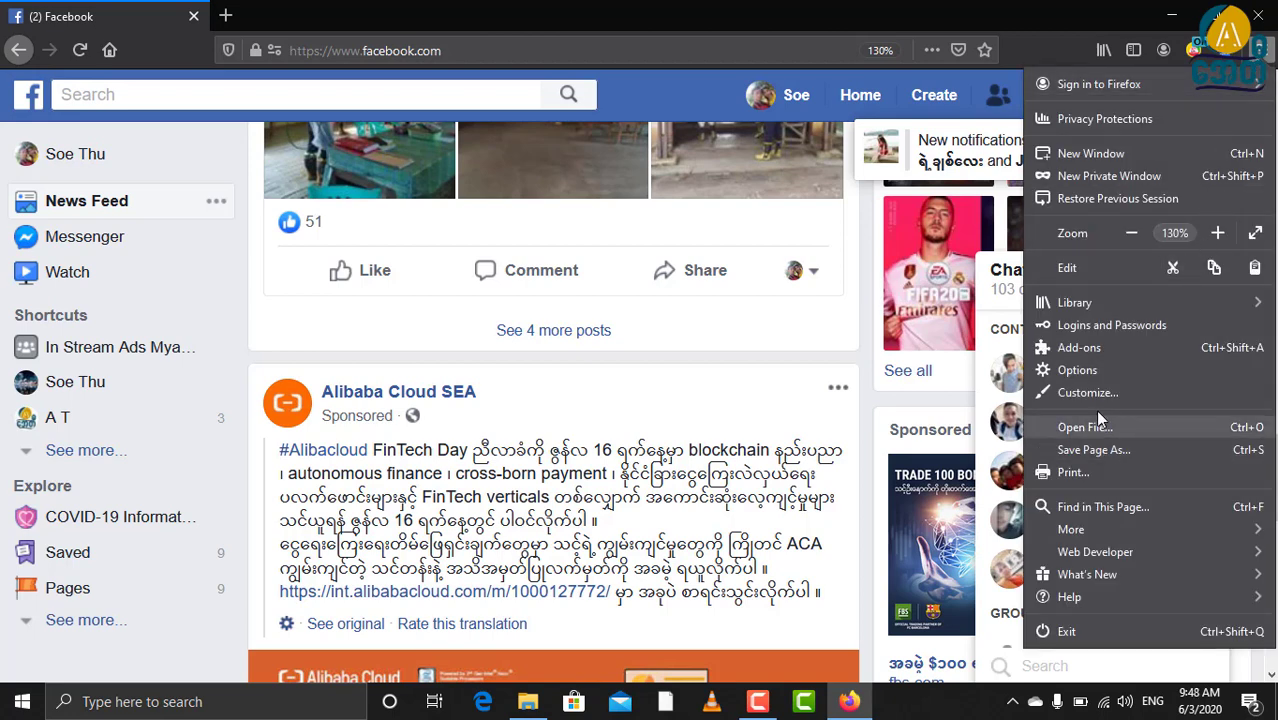
{"action": "left_click", "coordinate": [1098, 376]}
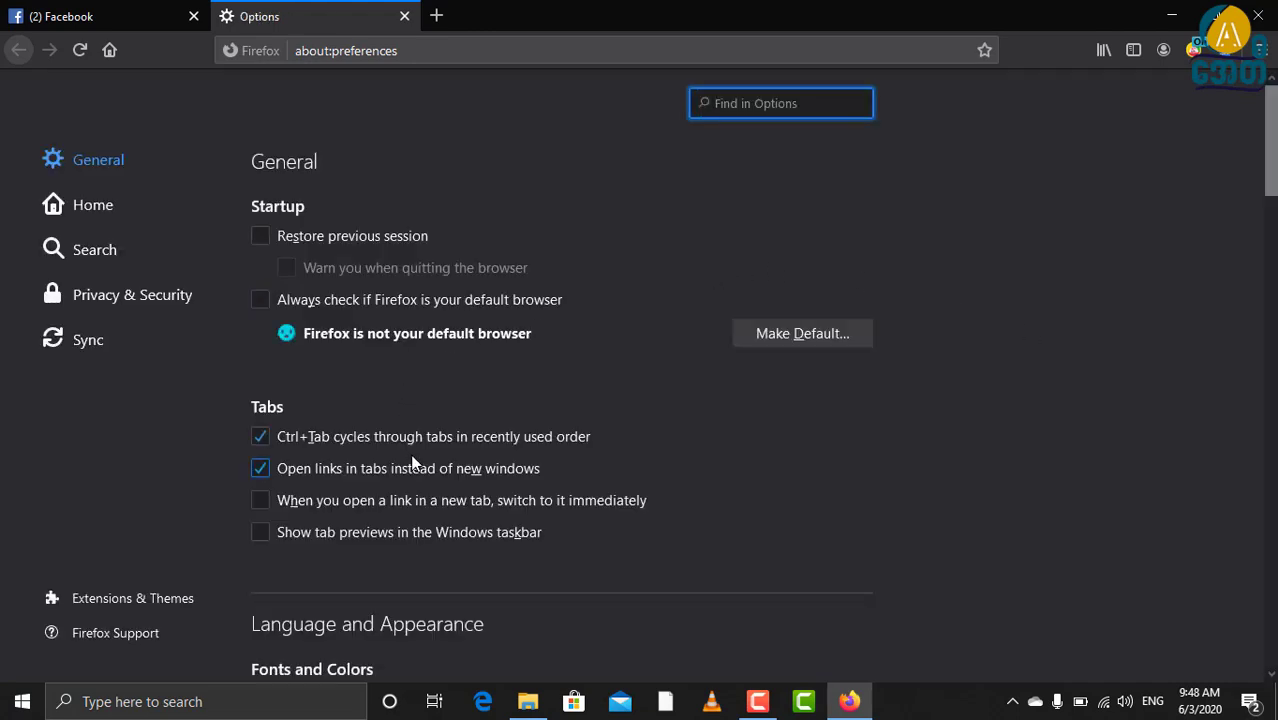
{"action": "scroll", "coordinate": [412, 461], "scroll_direction": "down", "scroll_amount": 2}
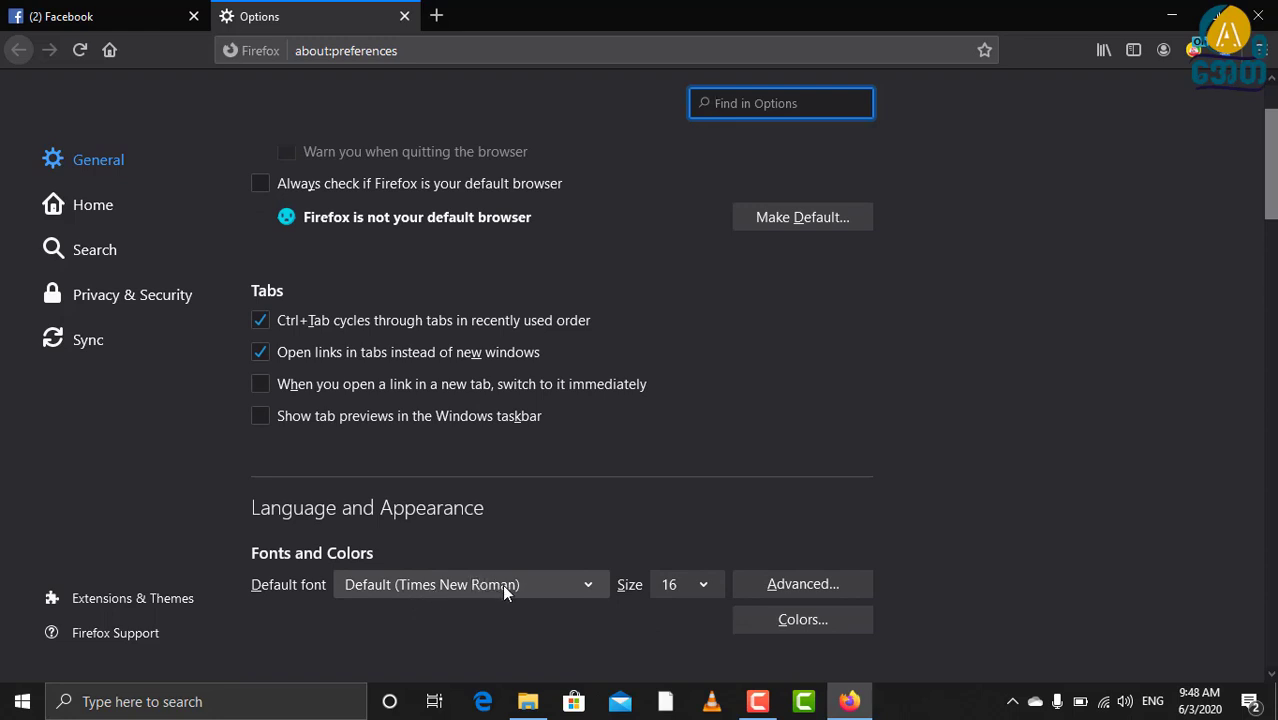
{"action": "left_click", "coordinate": [549, 577]}
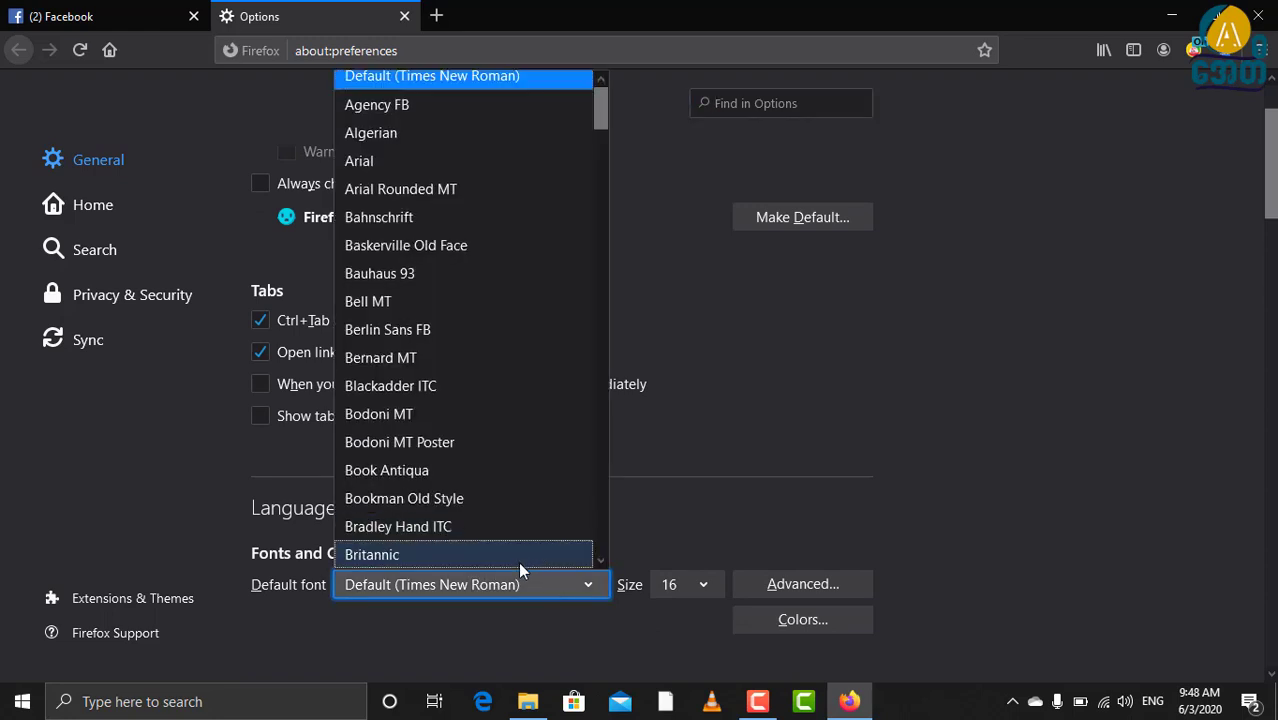
{"action": "key", "text": "p"}
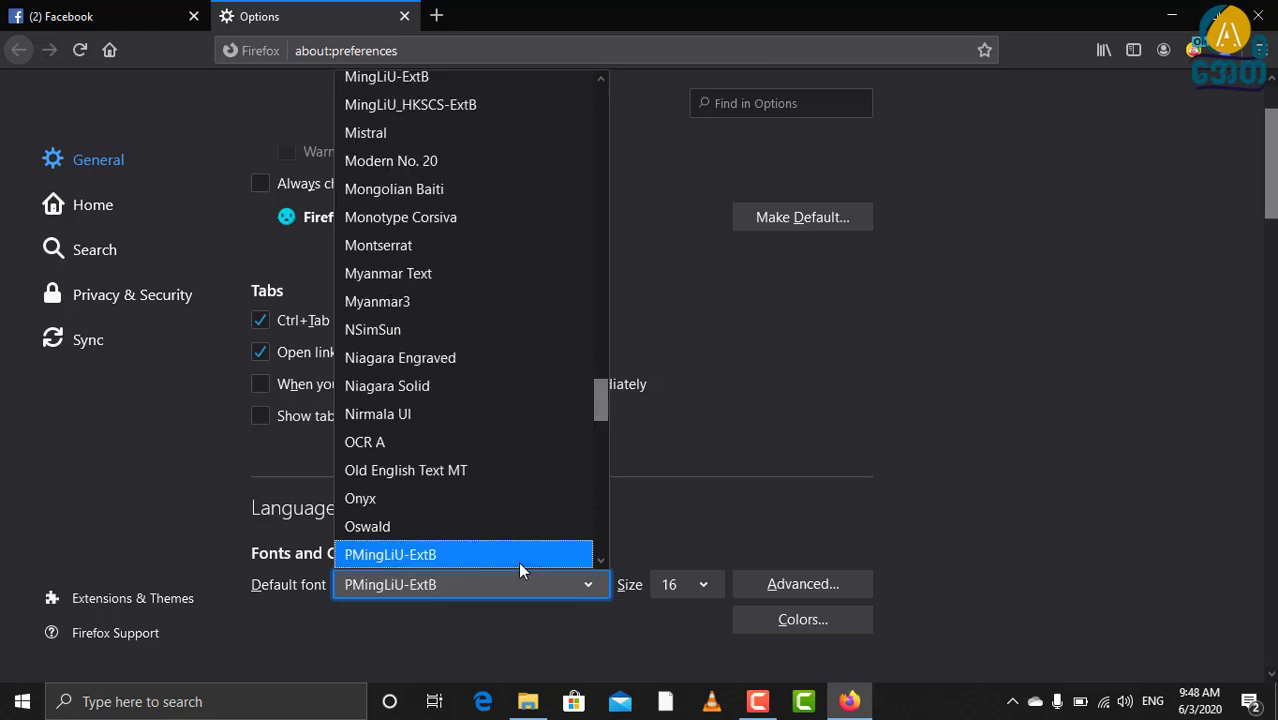
{"action": "key", "text": "y"}
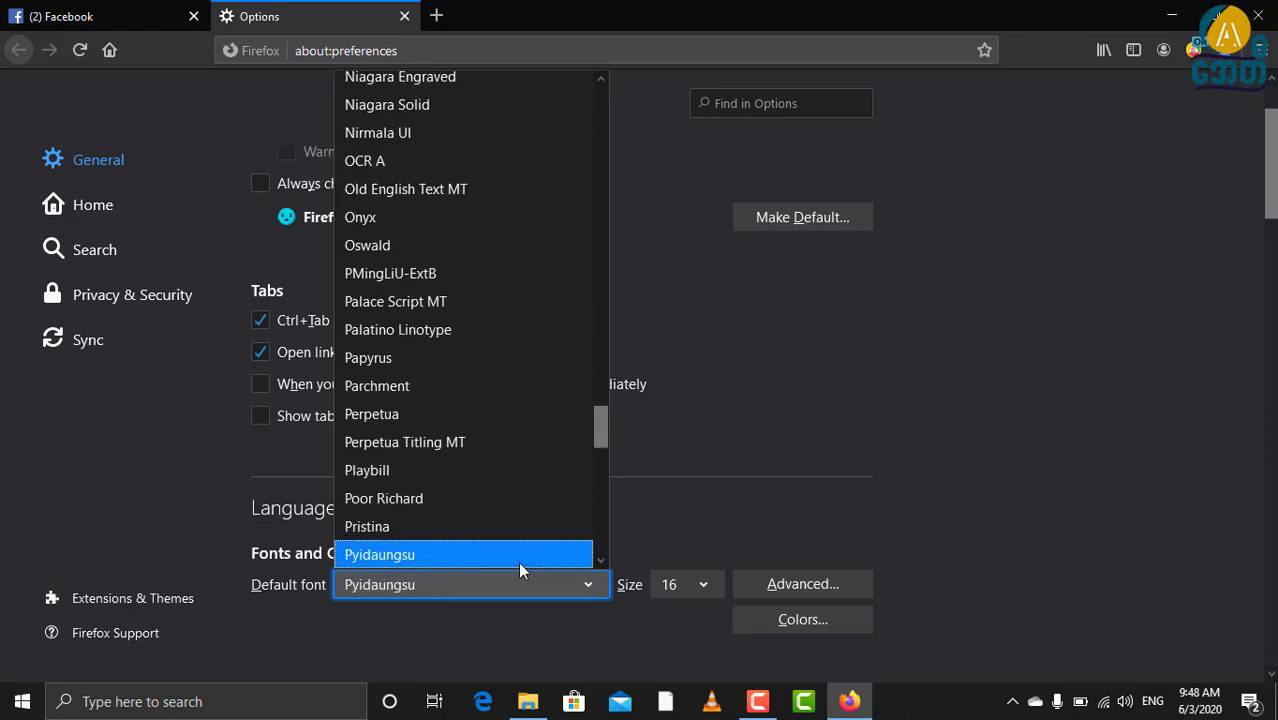
{"action": "left_click", "coordinate": [518, 561]}
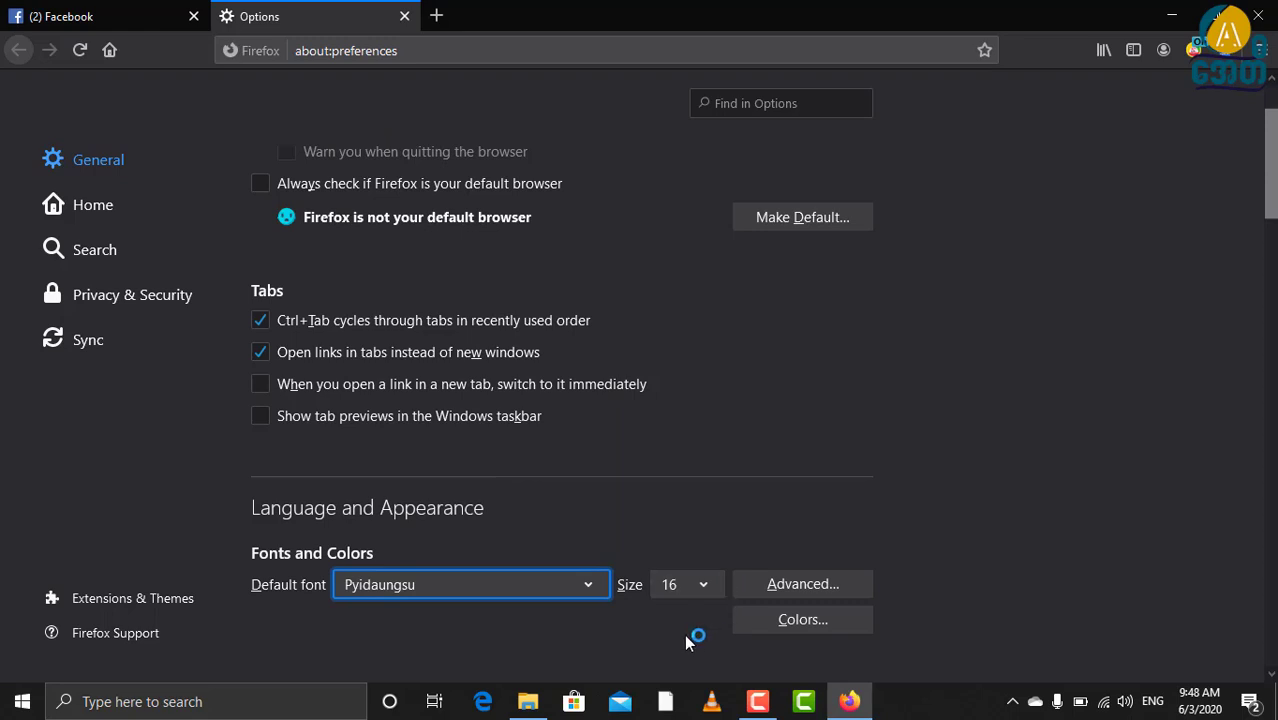
Set the page text color in the Firefox options to hue 167, saturation 217, luminance 0 and accept the color settings.
{"action": "scroll", "coordinate": [690, 640], "scroll_direction": "down", "scroll_amount": 4}
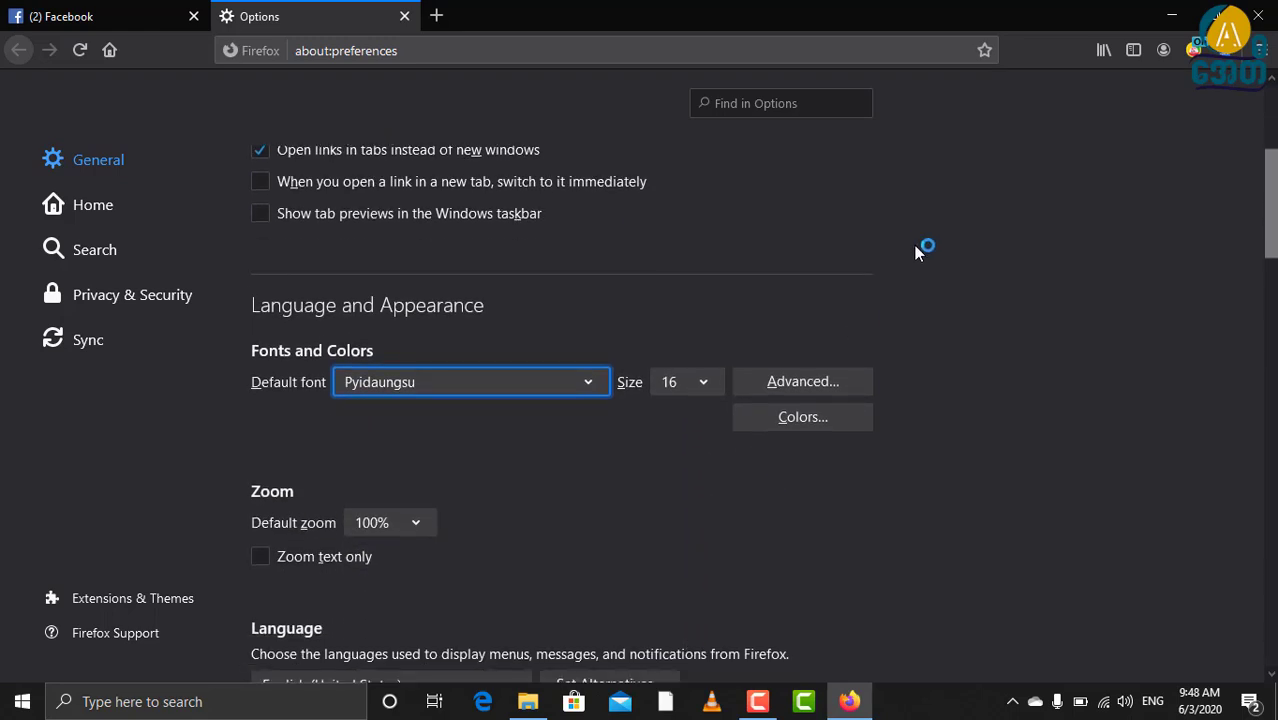
{"action": "left_click", "coordinate": [783, 414]}
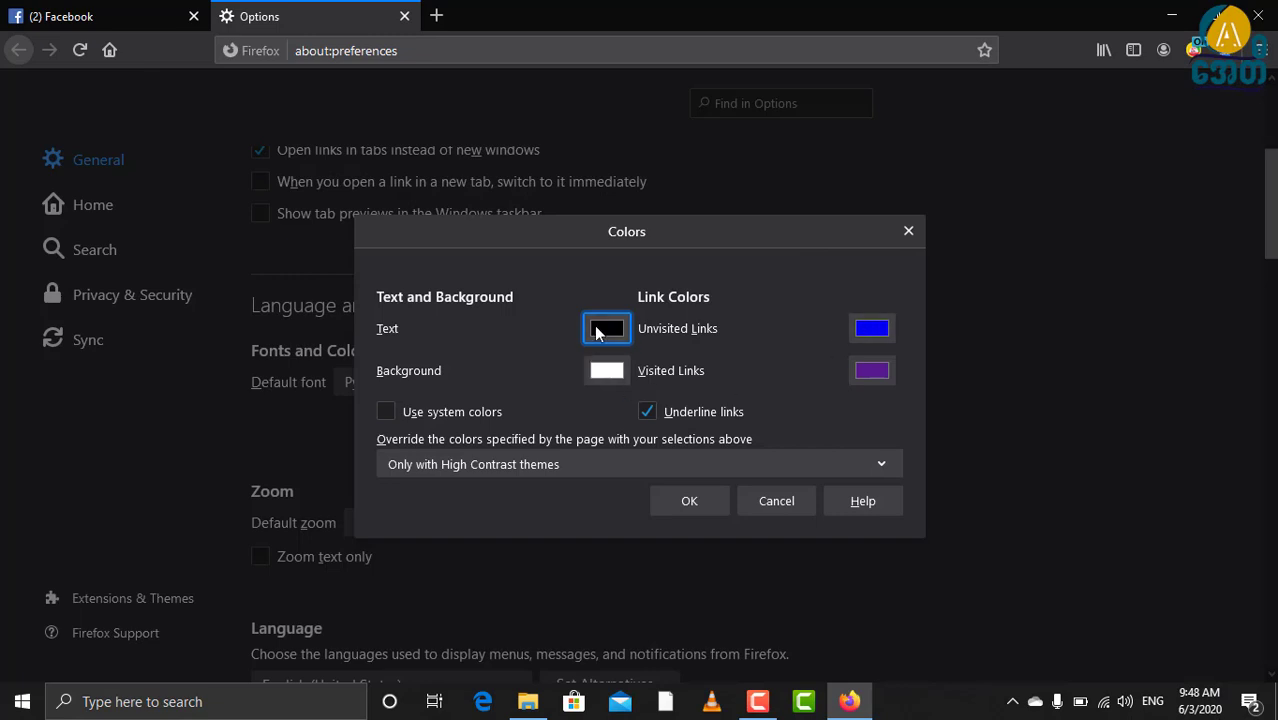
{"action": "left_click", "coordinate": [605, 329]}
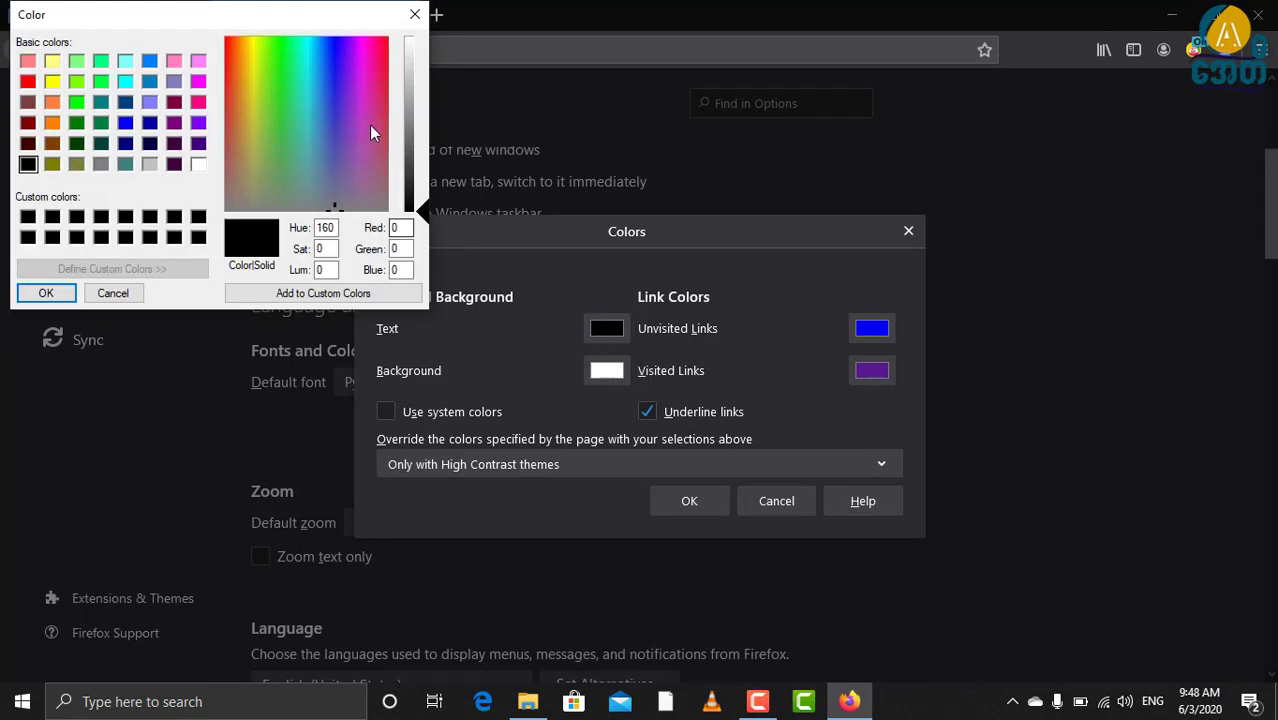
{"action": "left_click", "coordinate": [367, 121]}
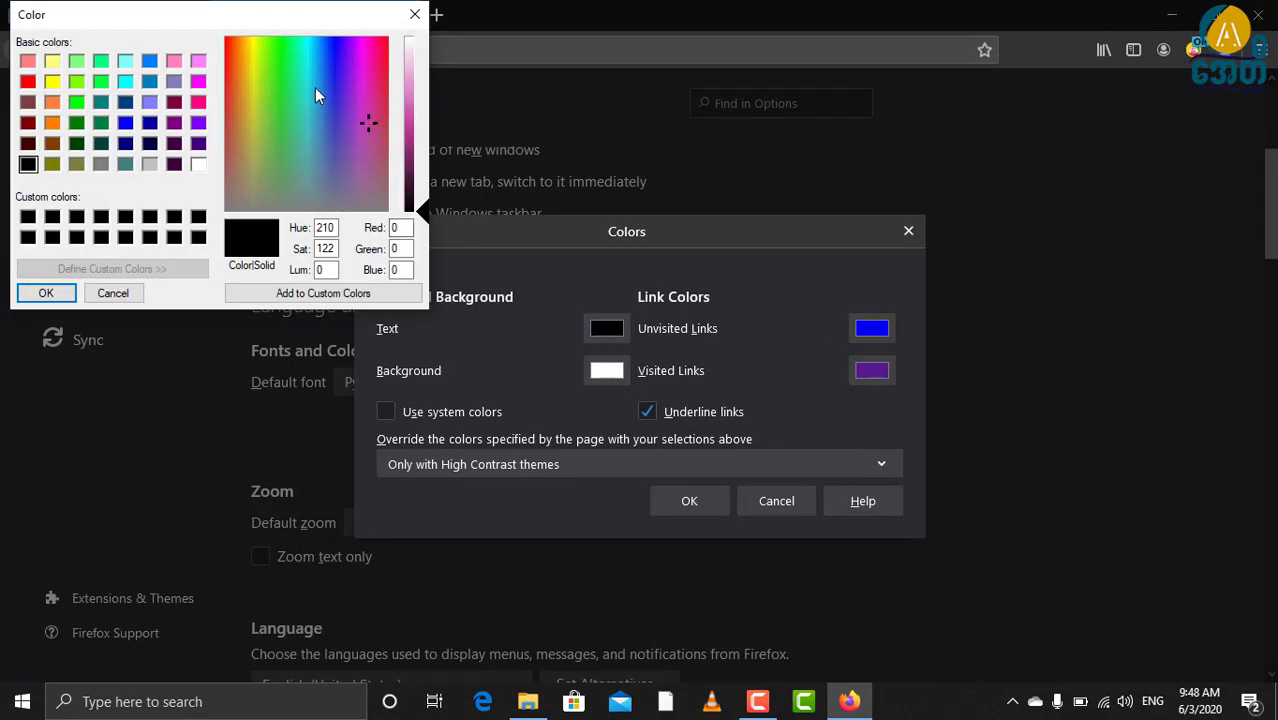
{"action": "left_click", "coordinate": [339, 54]}
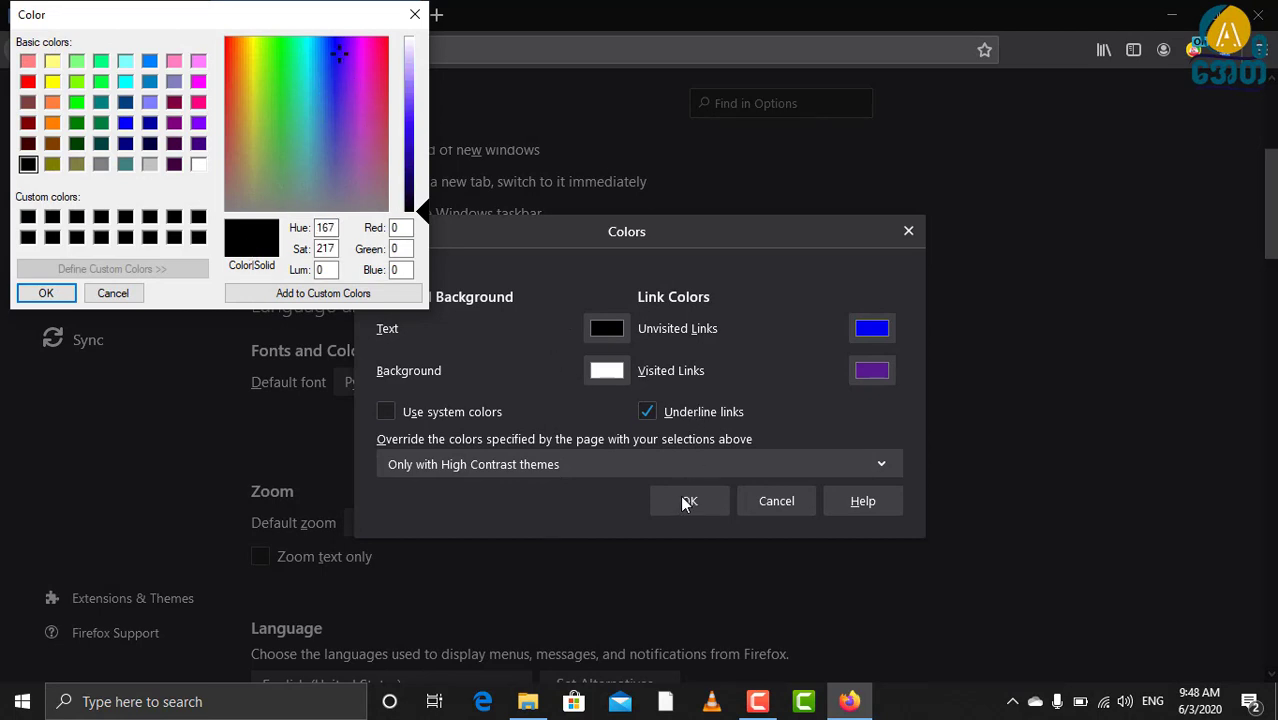
{"action": "left_click", "coordinate": [45, 292]}
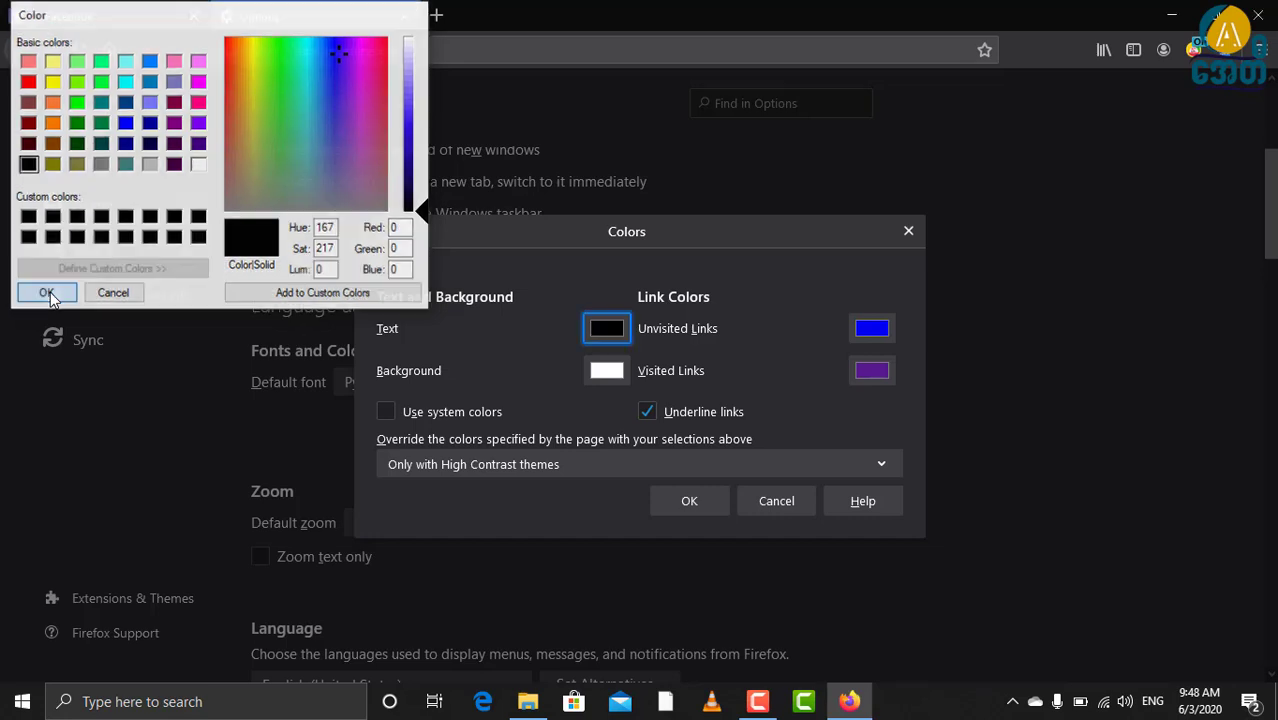
{"action": "left_click", "coordinate": [697, 500]}
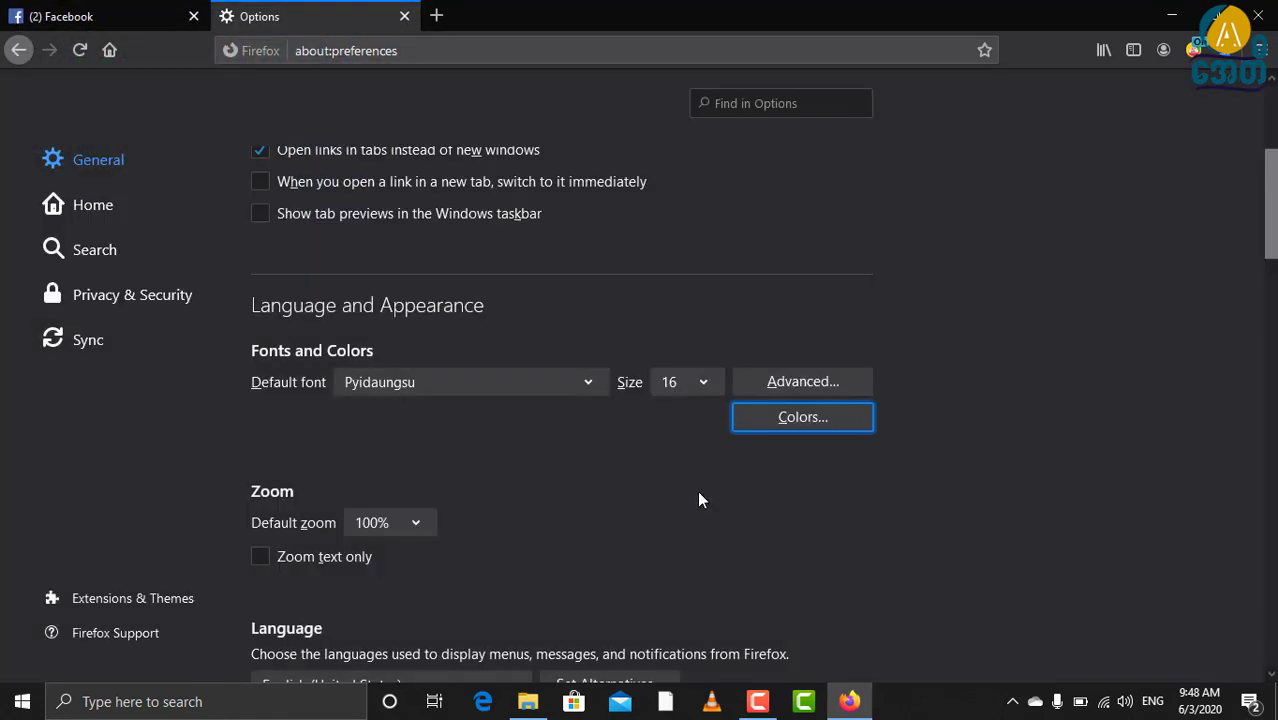
Look over the zoom and language settings and close the Firefox options.
{"action": "scroll", "coordinate": [613, 490], "scroll_direction": "down", "scroll_amount": 3}
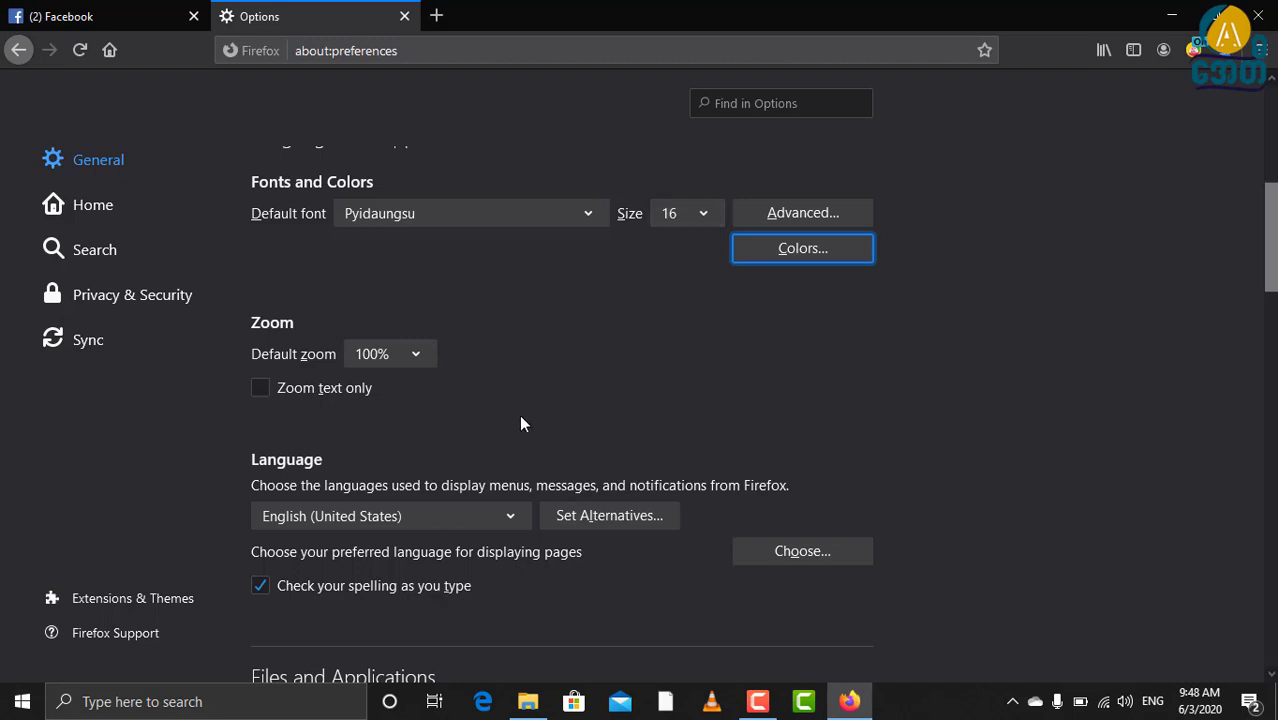
{"action": "scroll", "coordinate": [520, 424], "scroll_direction": "up", "scroll_amount": 8}
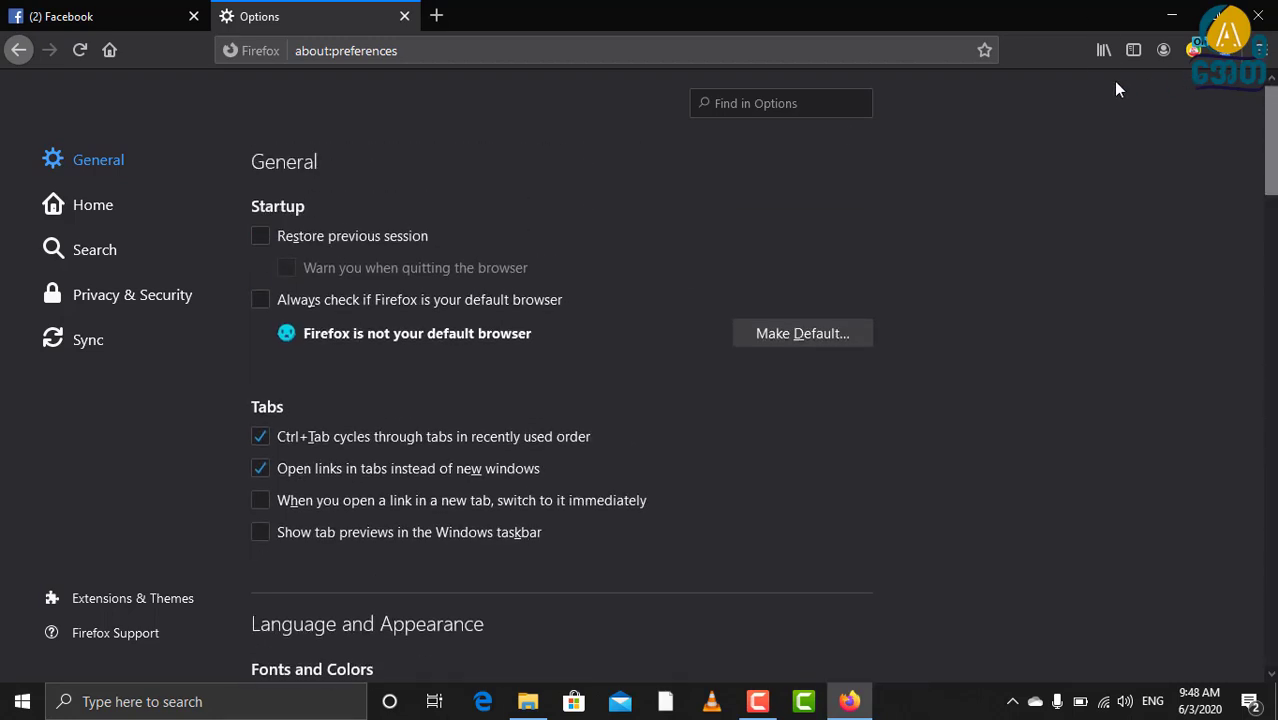
{"action": "left_click", "coordinate": [405, 18]}
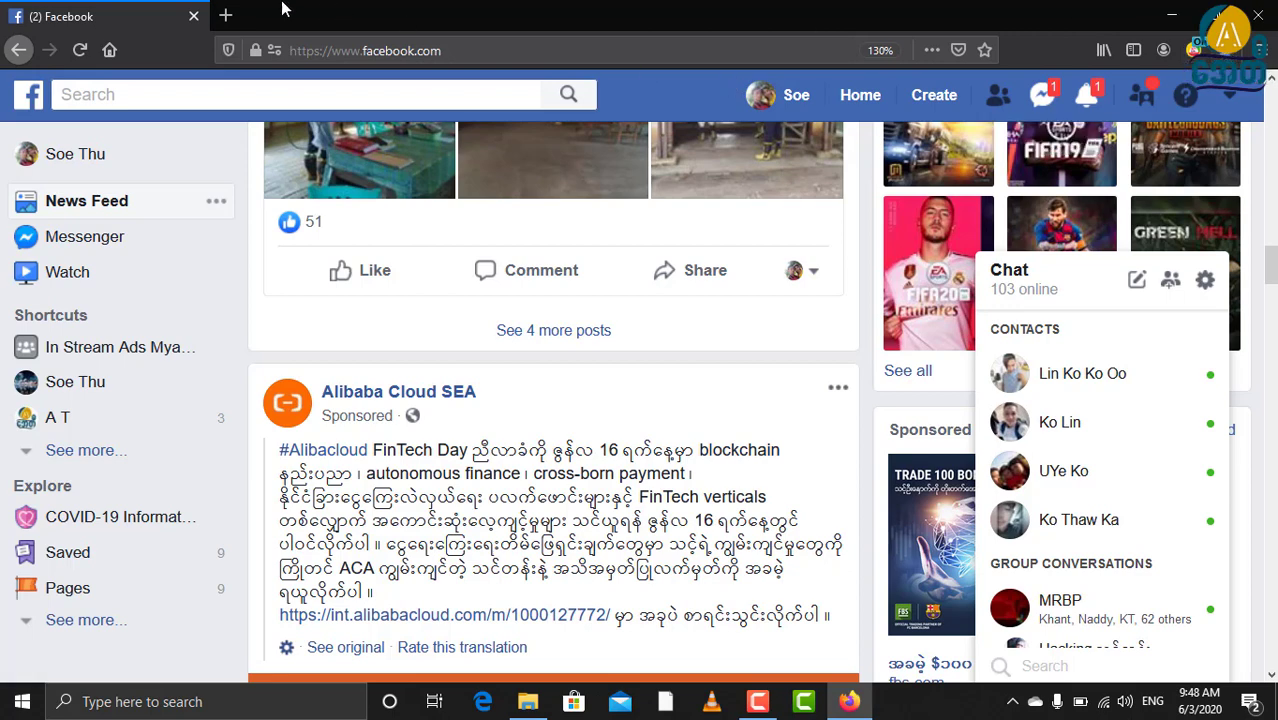
Search the web for "mua web unicode converter" in a new browser tab.
{"action": "left_click", "coordinate": [225, 16]}
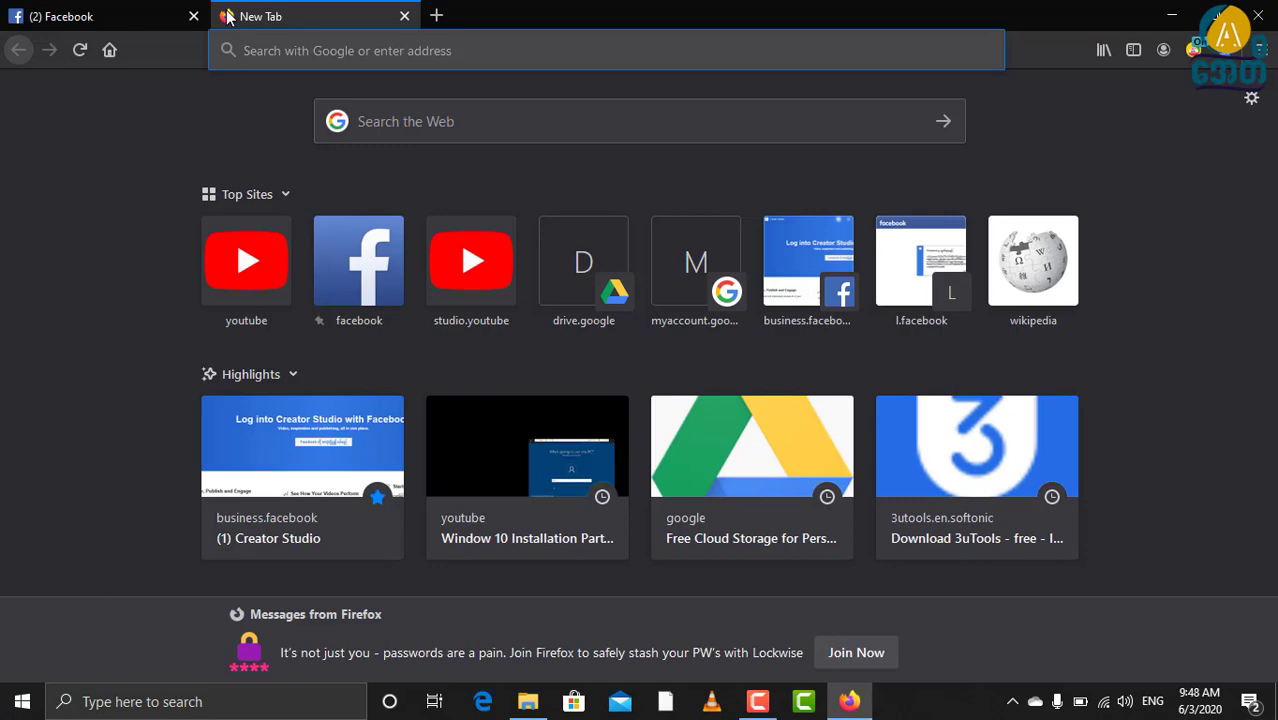
{"action": "type", "text": "MUA"}
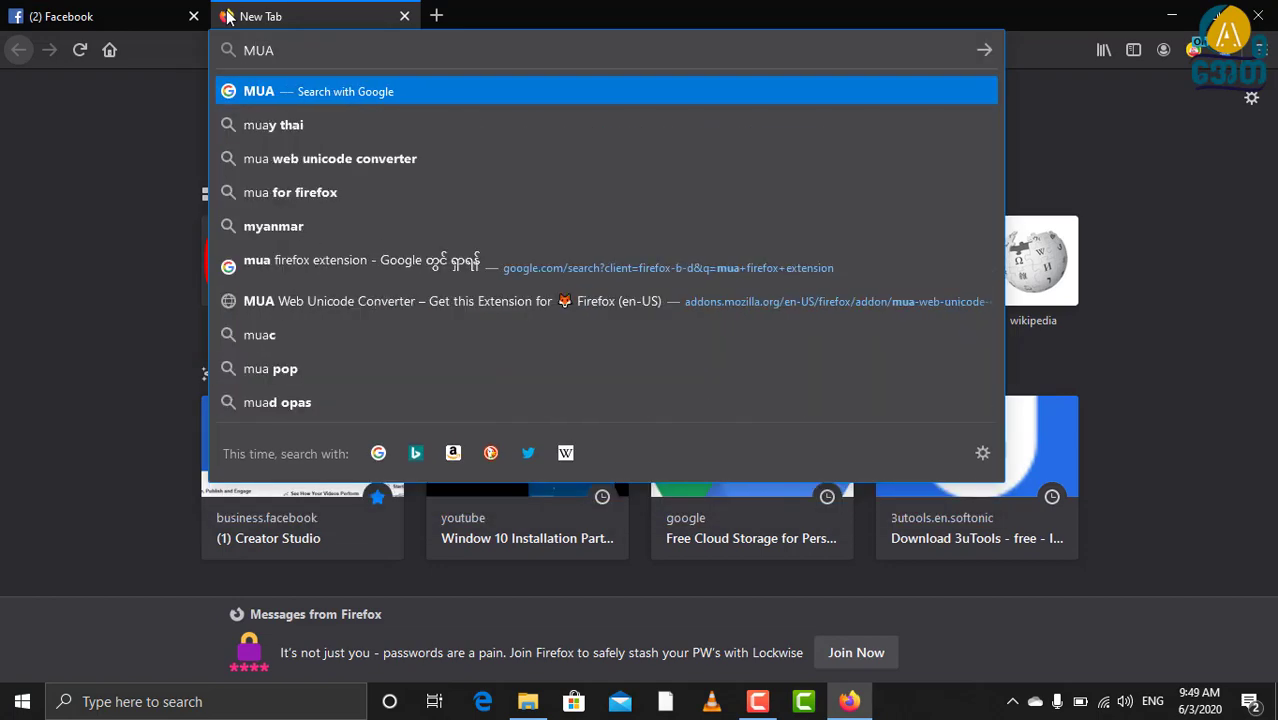
{"action": "left_click", "coordinate": [285, 159]}
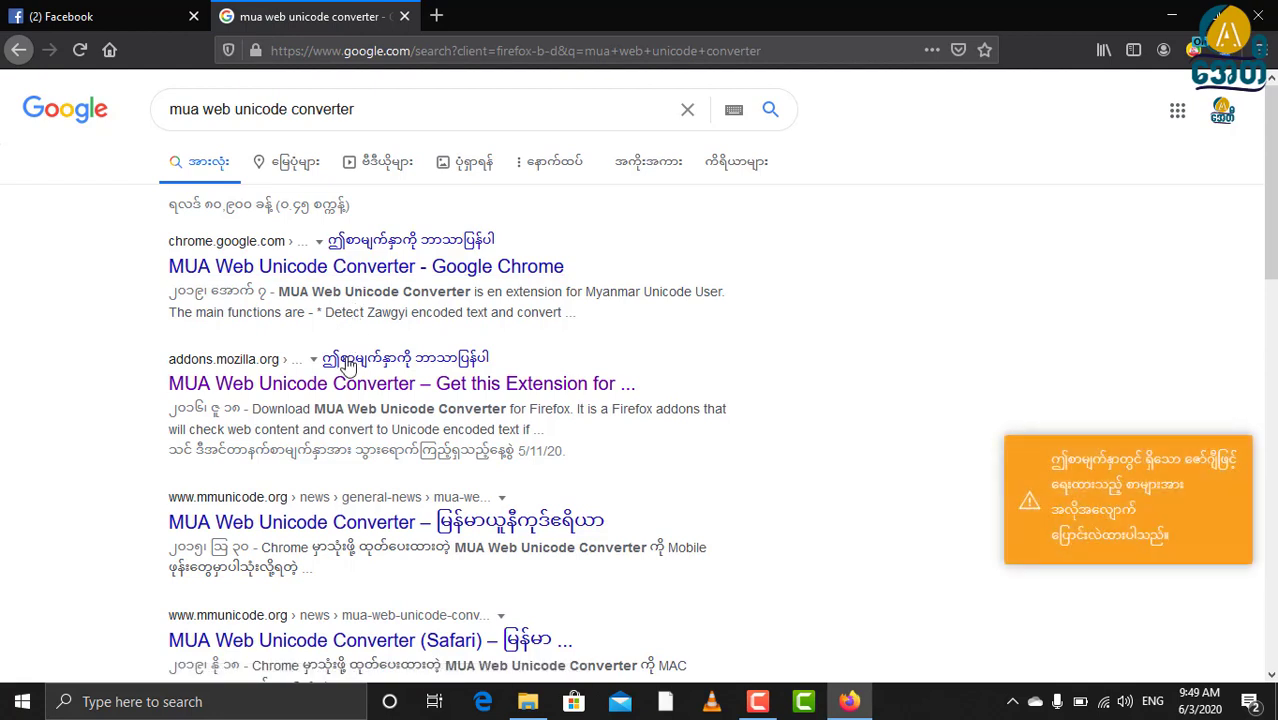
Open the MUA Web Unicode Converter page on Firefox Add-ons and remove the installed extension.
{"action": "left_click", "coordinate": [322, 389]}
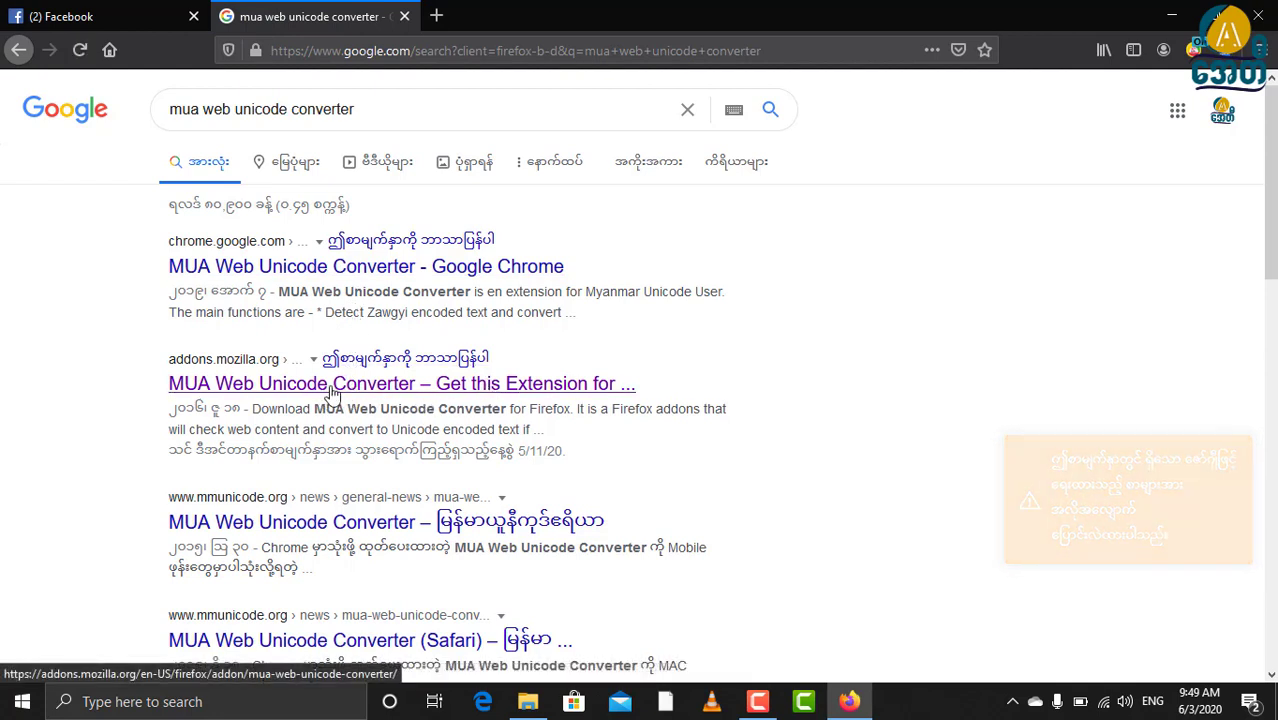
{"action": "left_click", "coordinate": [528, 391]}
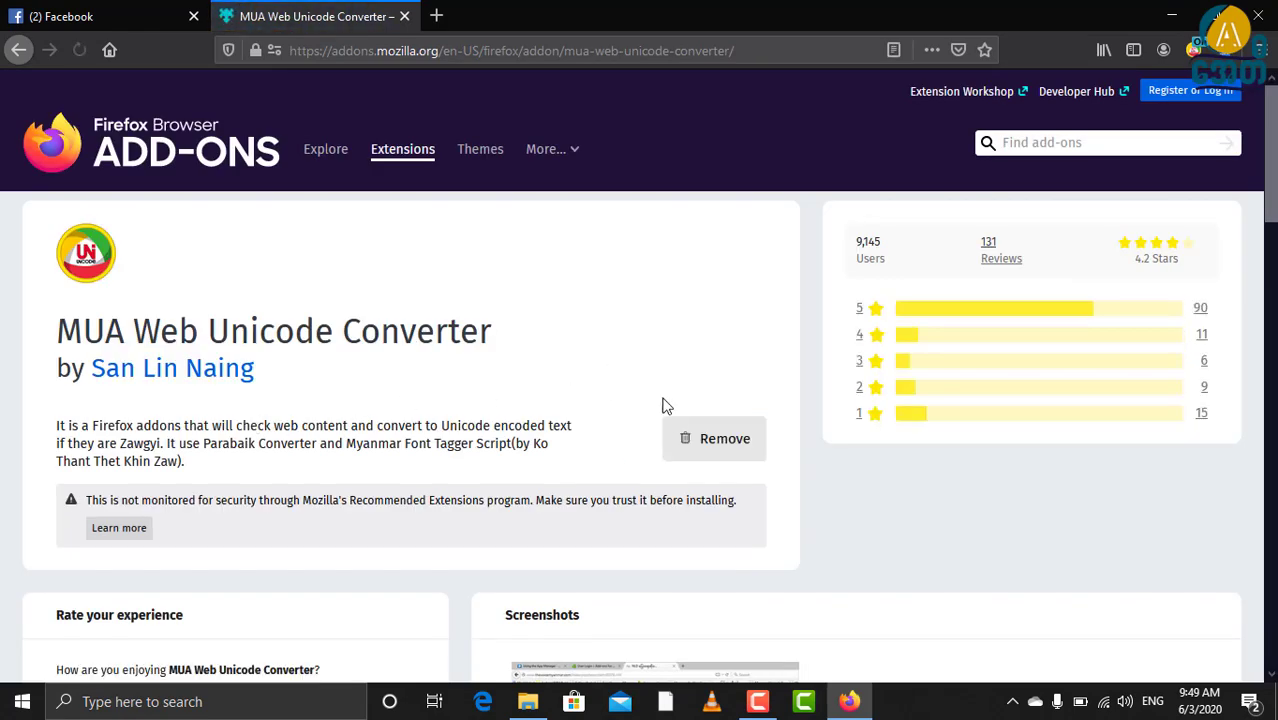
{"action": "left_click", "coordinate": [693, 443]}
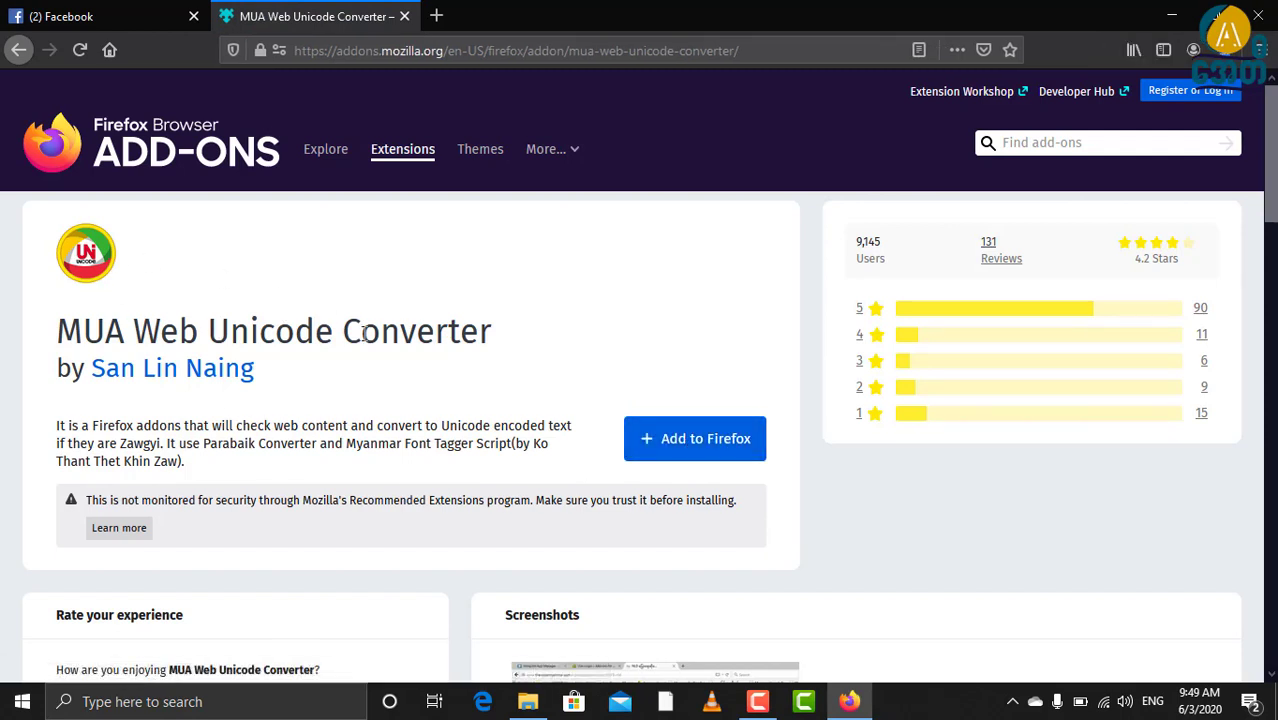
Add the MUA Web Unicode Converter extension to Firefox with its permission and allow it to run in private windows.
{"action": "scroll", "coordinate": [234, 408], "scroll_direction": "down", "scroll_amount": 2}
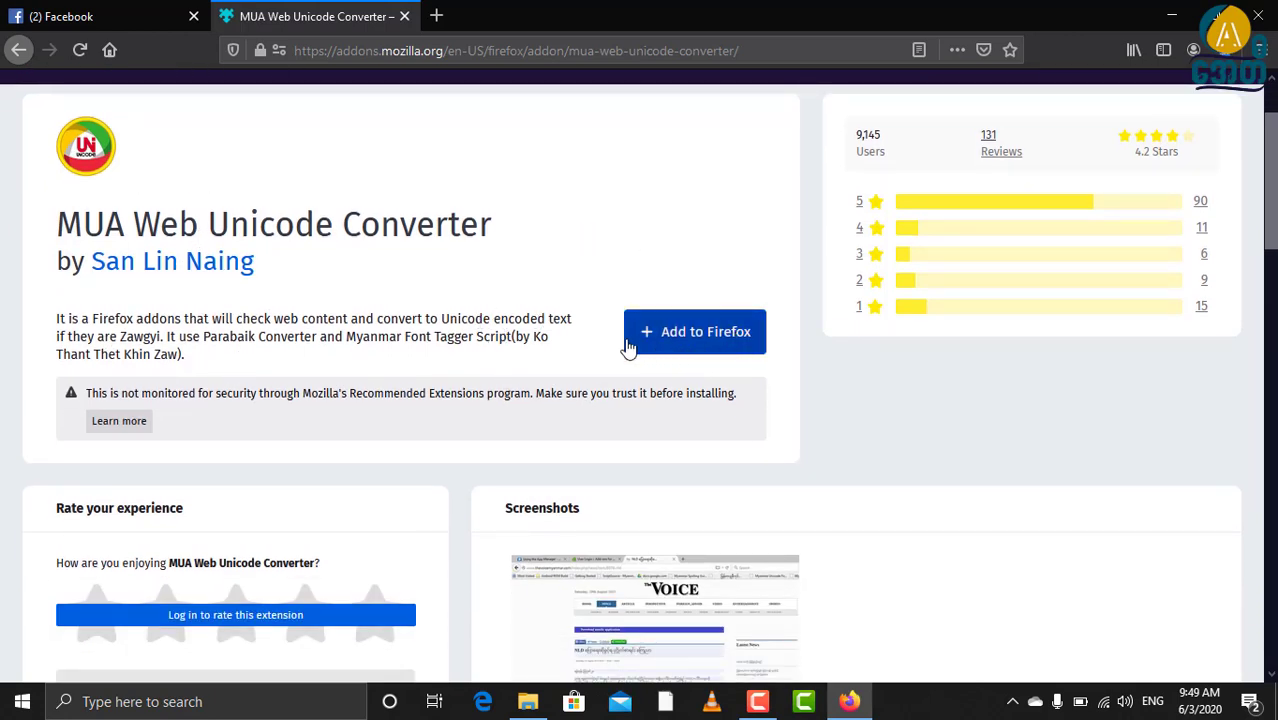
{"action": "left_click", "coordinate": [679, 333]}
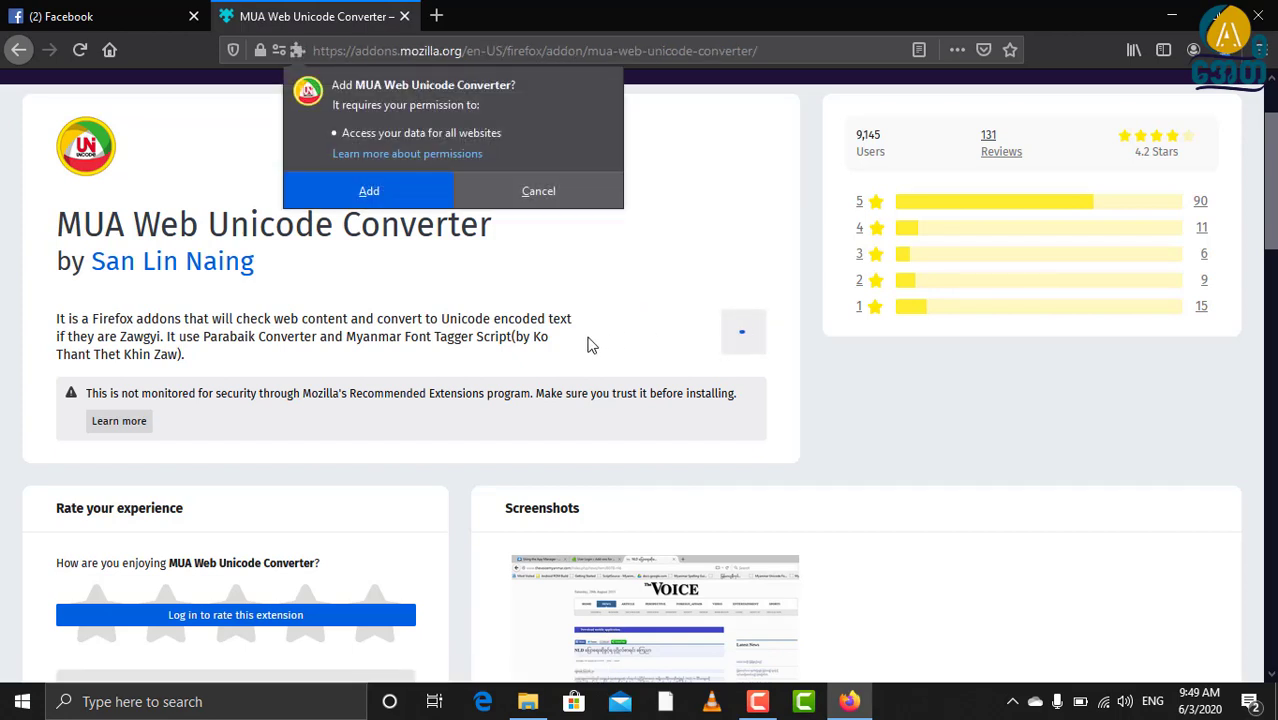
{"action": "left_click", "coordinate": [369, 194]}
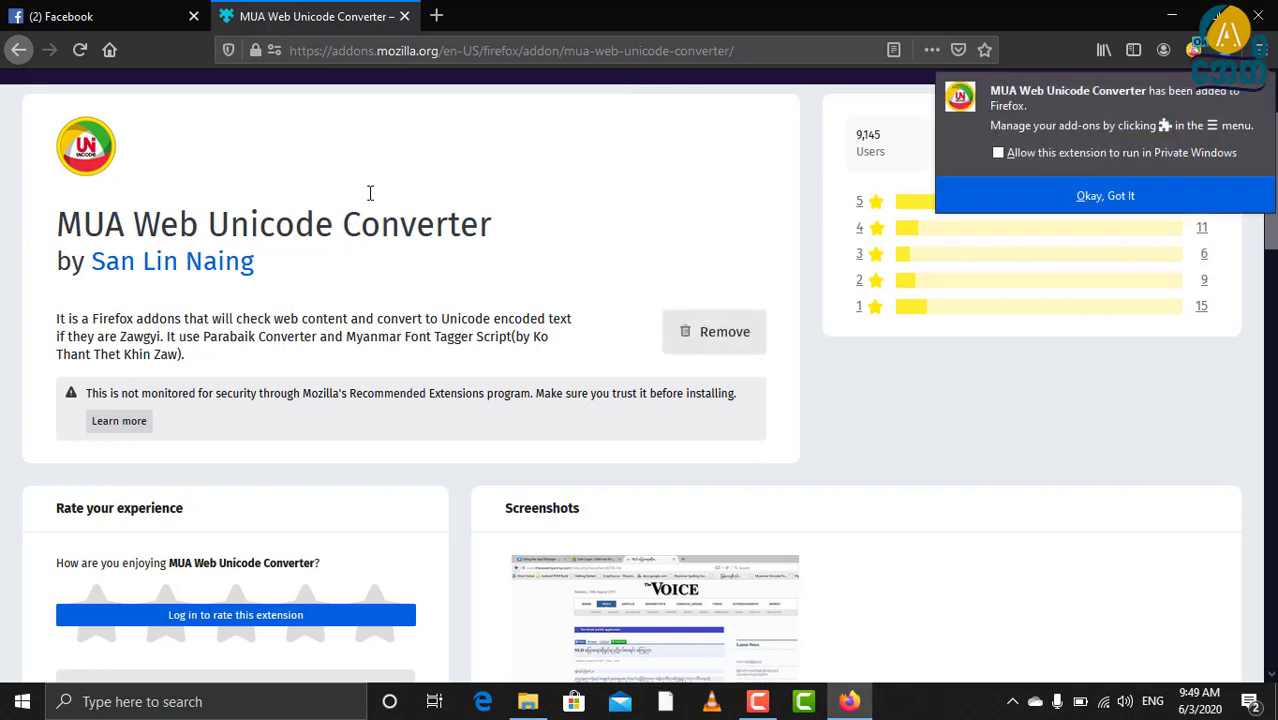
{"action": "left_click", "coordinate": [1008, 158]}
{"action": "left_click", "coordinate": [1025, 205]}
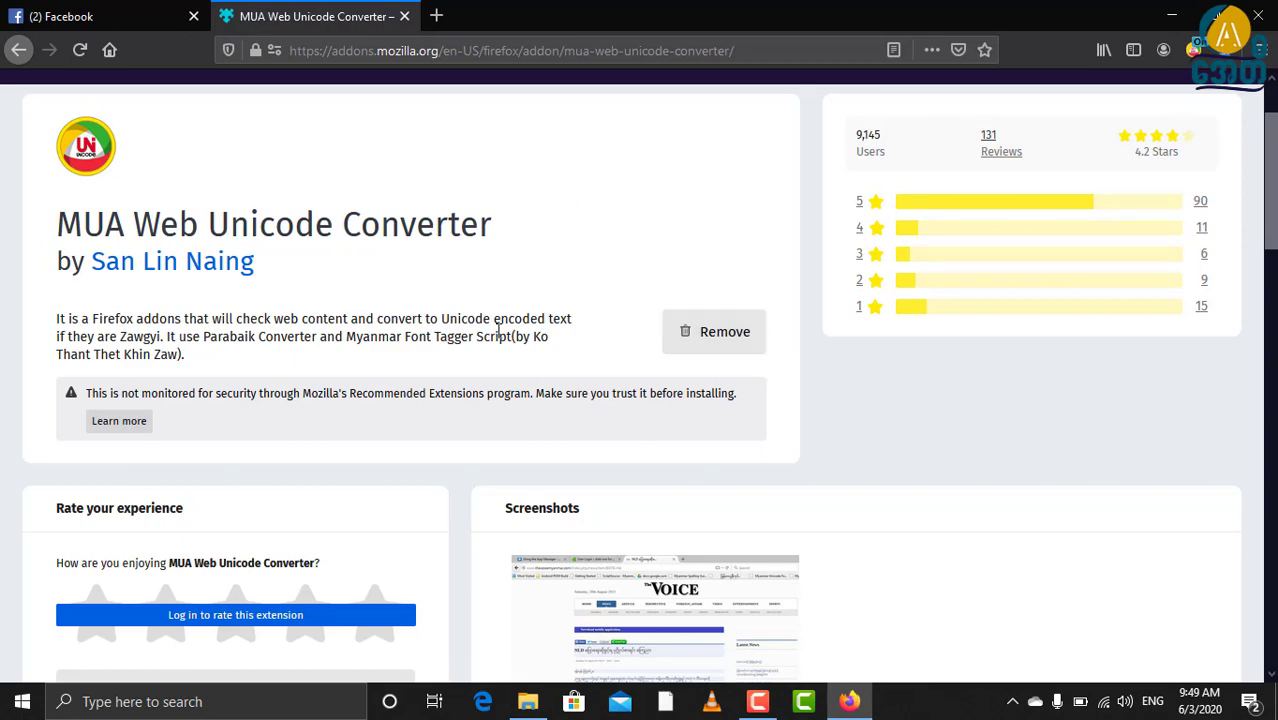
Look through the MUA Web Unicode Converter add-on page, including its description and release notes, and close its tab.
{"action": "scroll", "coordinate": [478, 285], "scroll_direction": "up", "scroll_amount": 1}
{"action": "scroll", "coordinate": [478, 285], "scroll_direction": "down", "scroll_amount": 7}
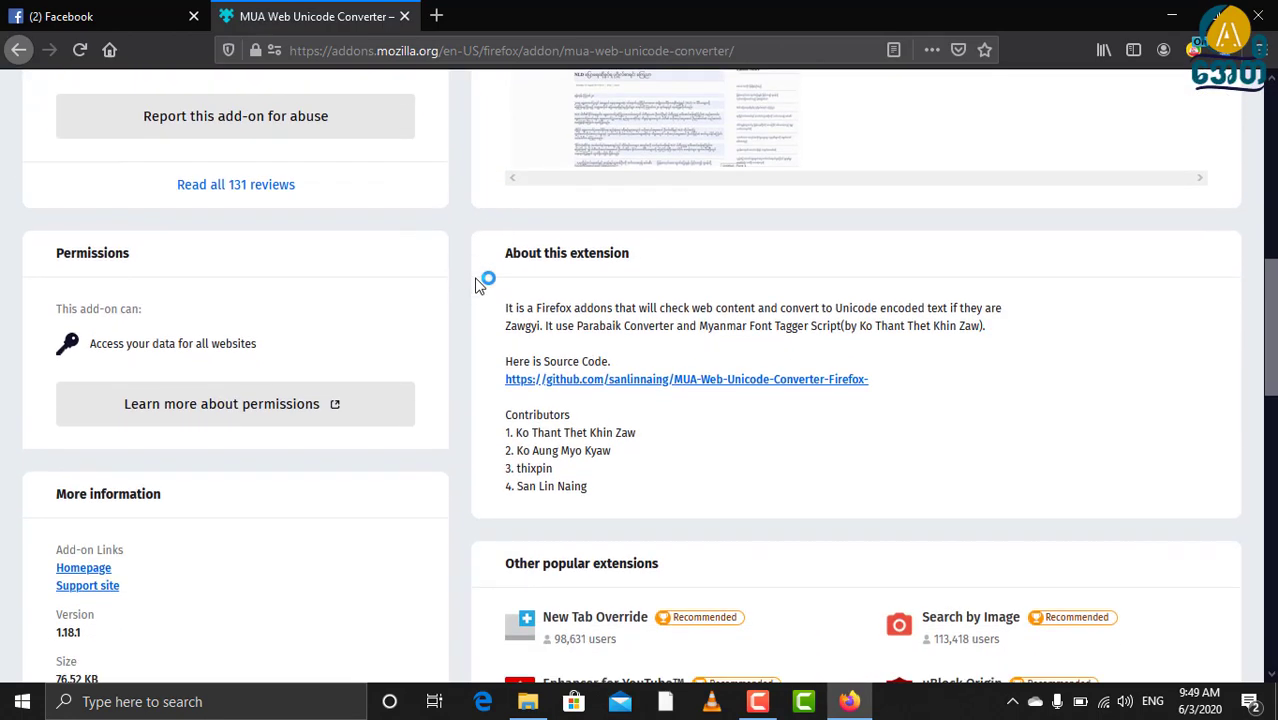
{"action": "scroll", "coordinate": [478, 285], "scroll_direction": "down", "scroll_amount": 5}
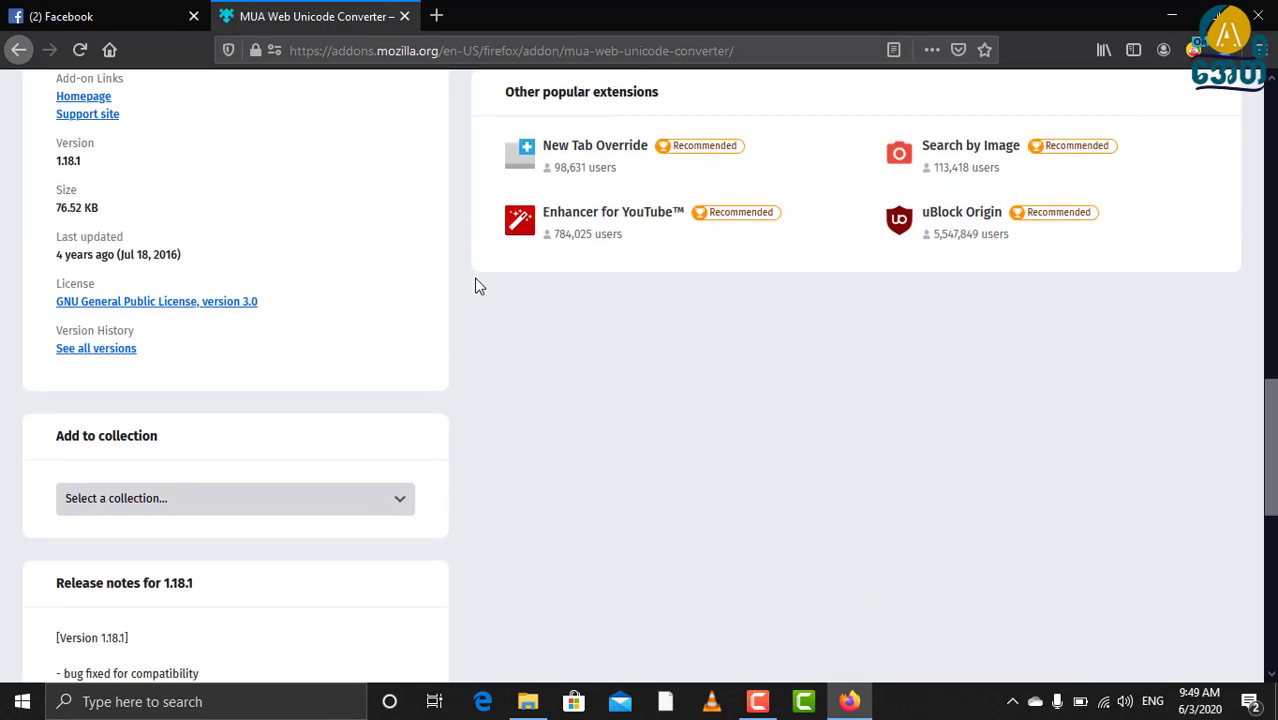
{"action": "scroll", "coordinate": [478, 287], "scroll_direction": "down", "scroll_amount": 3}
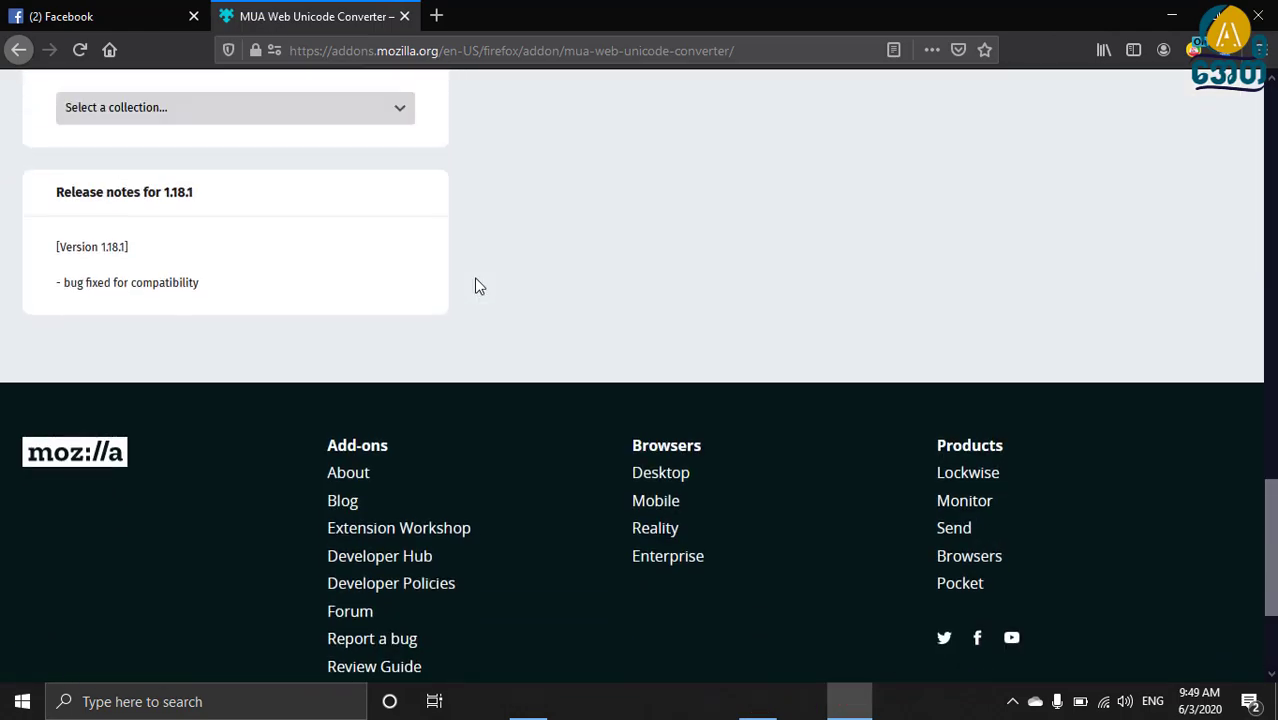
{"action": "scroll", "coordinate": [478, 287], "scroll_direction": "up", "scroll_amount": 2}
{"action": "scroll", "coordinate": [478, 282], "scroll_direction": "up", "scroll_amount": 10}
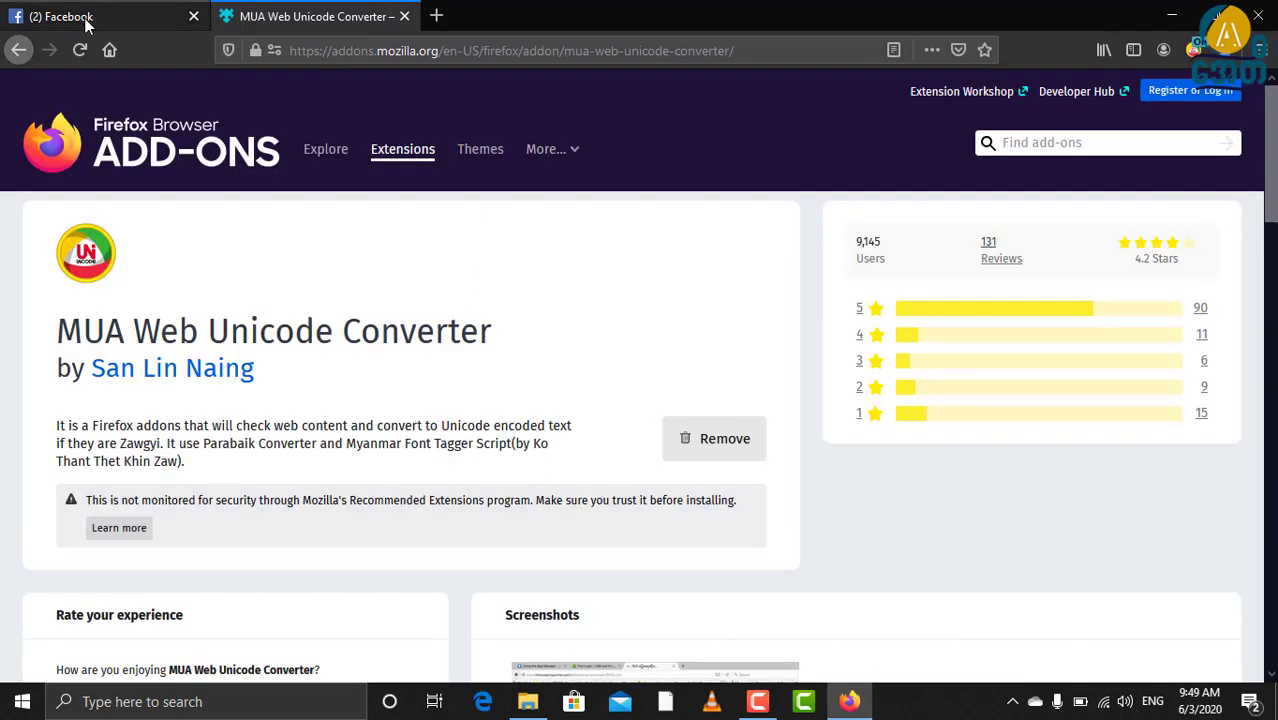
{"action": "left_click", "coordinate": [404, 17]}
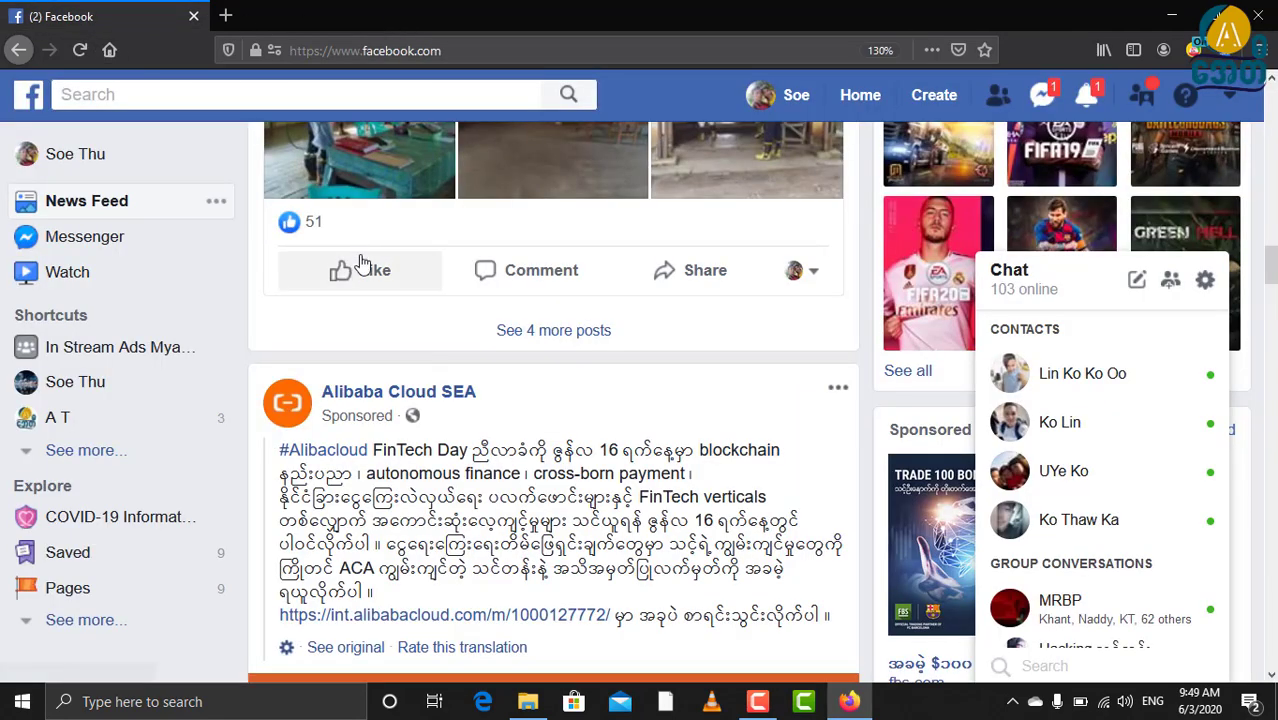
Check how Burmese posts display in the Facebook news feed and close Firefox.
{"action": "scroll", "coordinate": [492, 463], "scroll_direction": "down", "scroll_amount": 9}
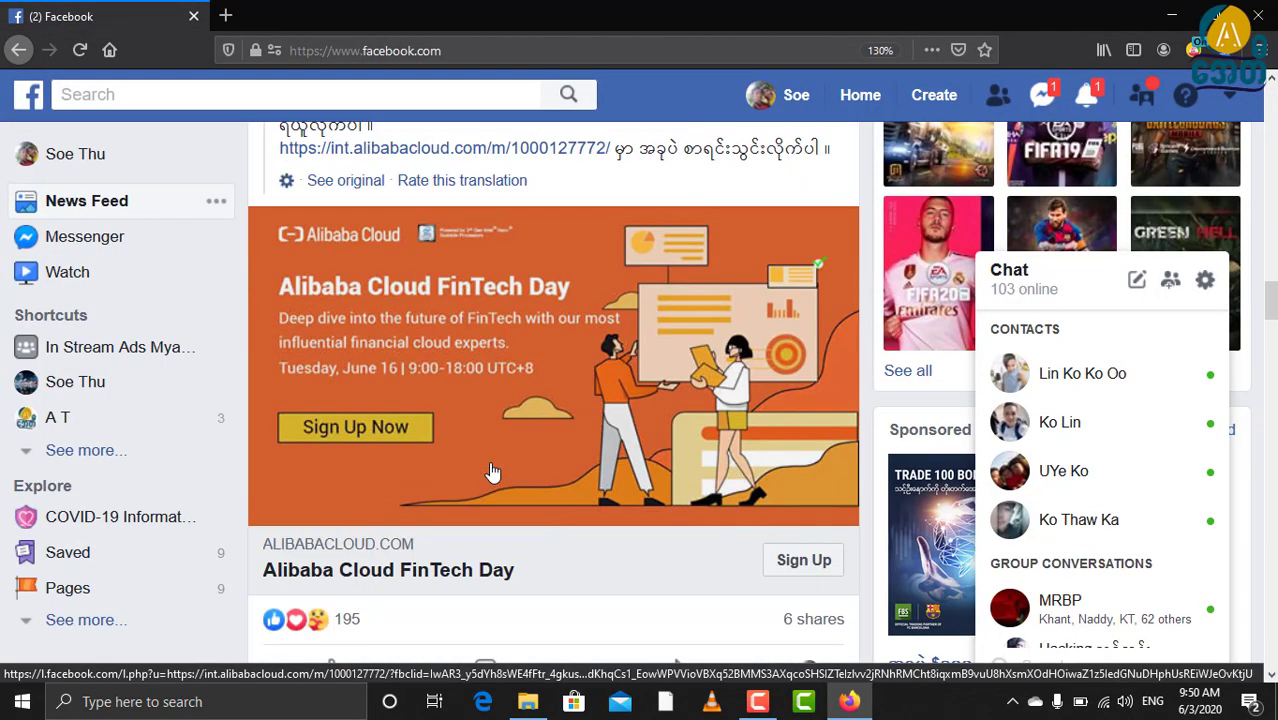
{"action": "scroll", "coordinate": [666, 575], "scroll_direction": "down", "scroll_amount": 10}
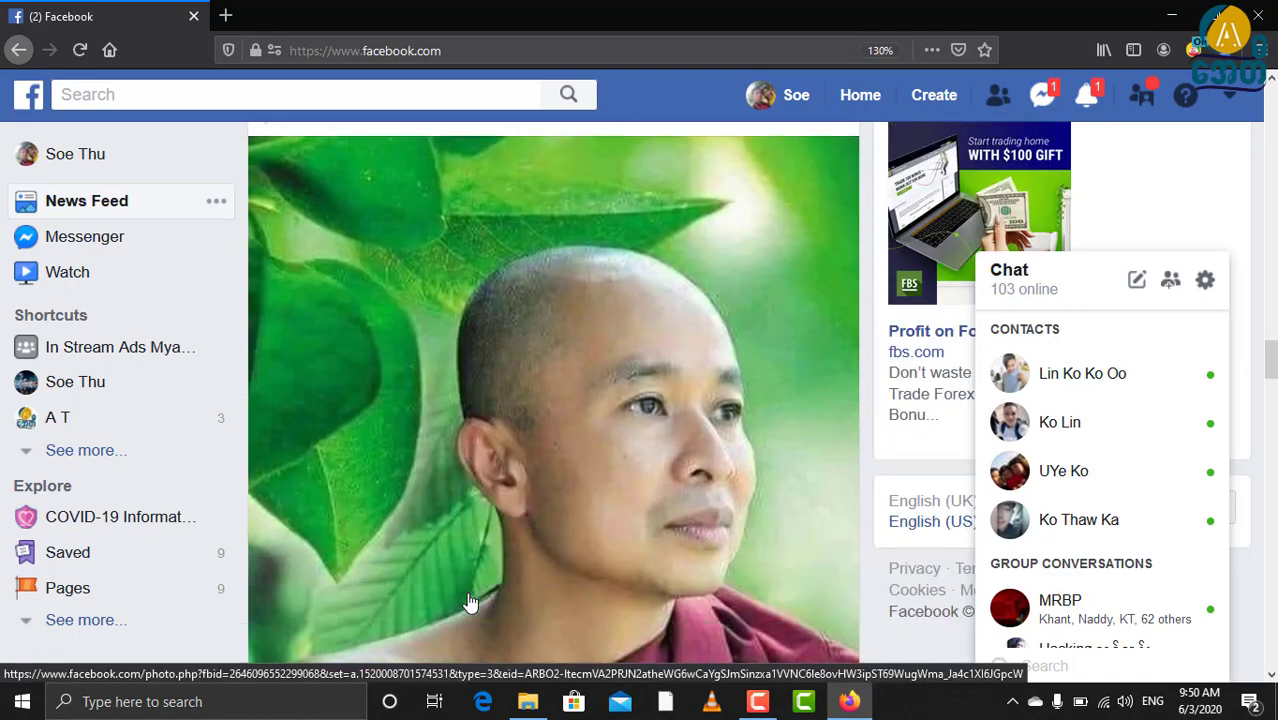
{"action": "scroll", "coordinate": [470, 598], "scroll_direction": "down", "scroll_amount": 10}
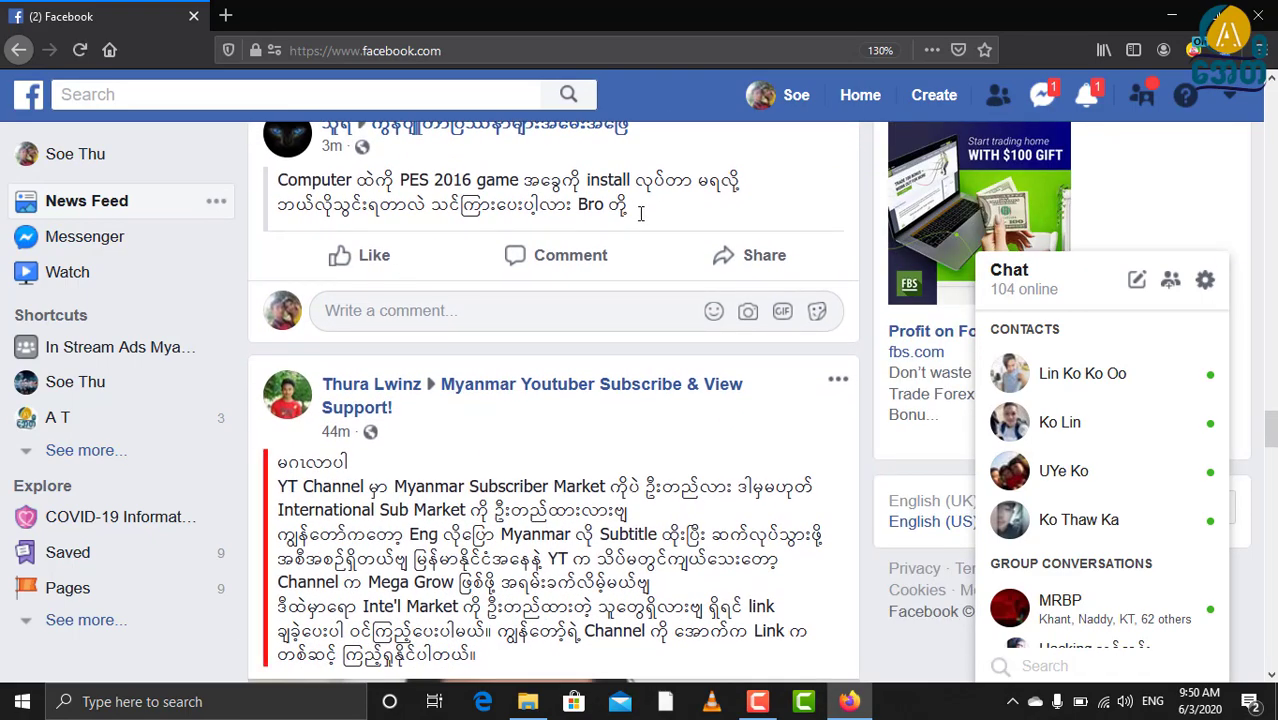
{"action": "scroll", "coordinate": [511, 530], "scroll_direction": "down", "scroll_amount": 5}
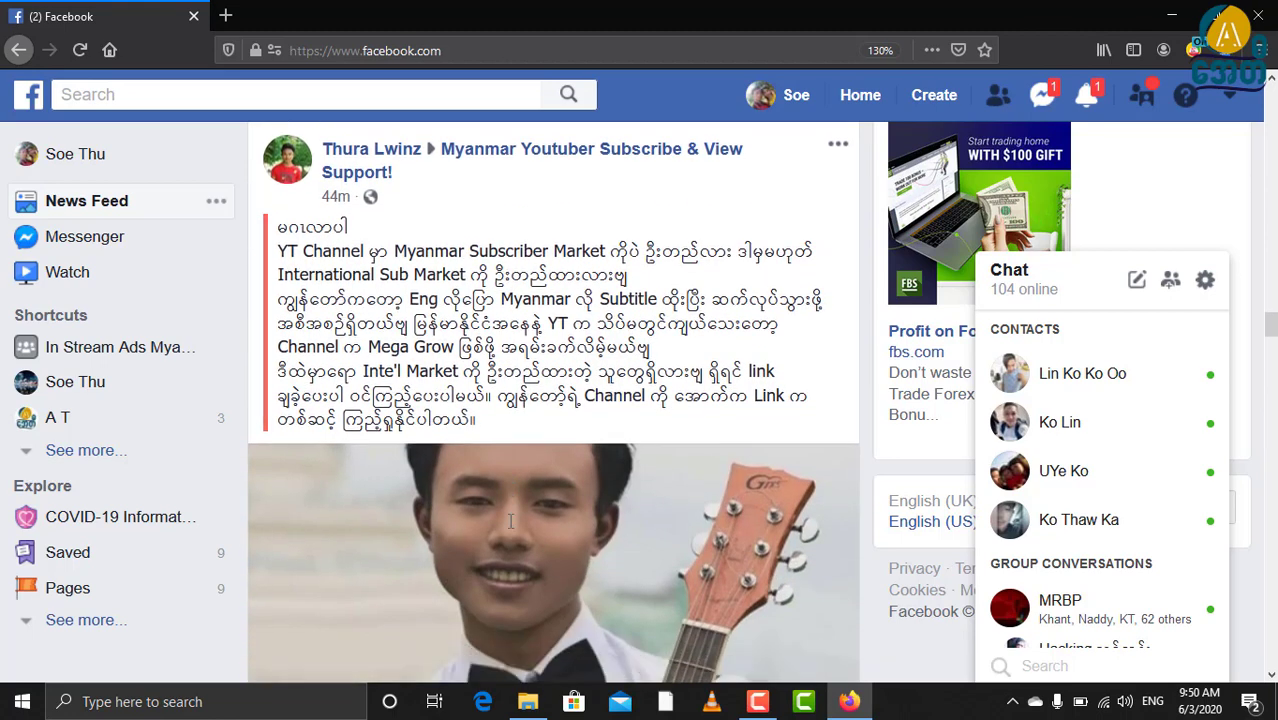
{"action": "scroll", "coordinate": [511, 530], "scroll_direction": "down", "scroll_amount": 3}
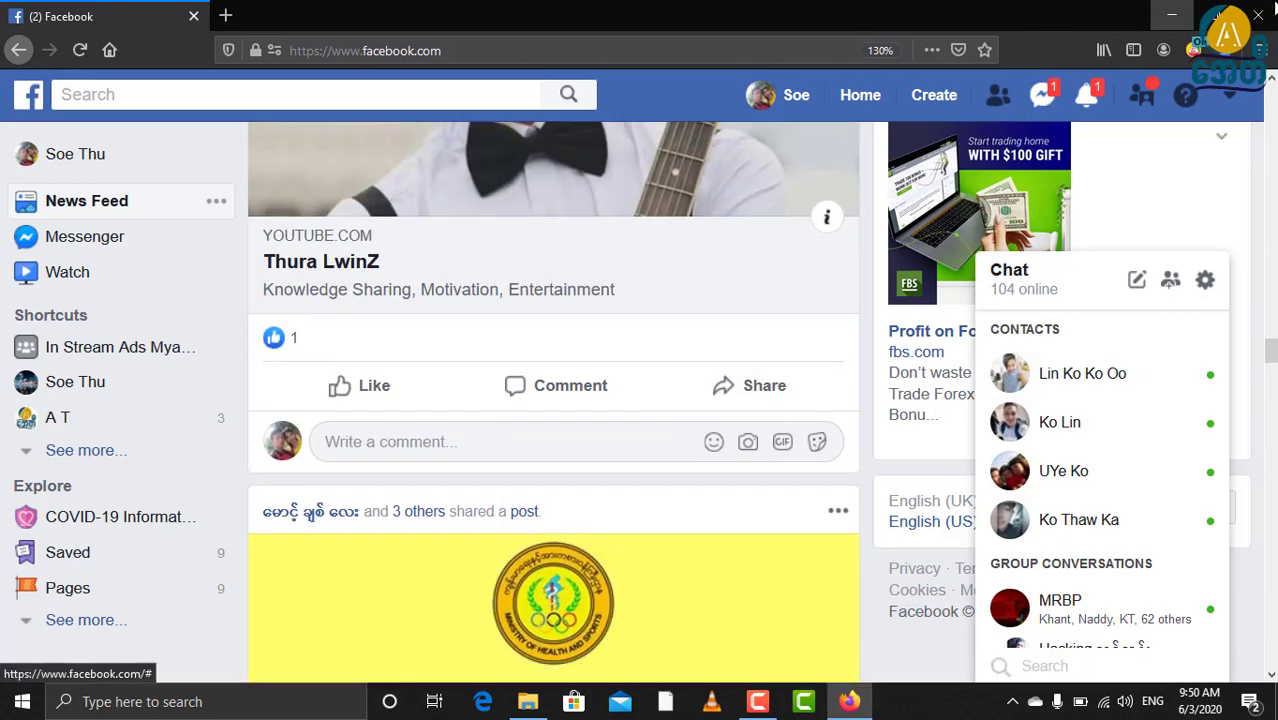
{"action": "left_click", "coordinate": [1266, 10]}
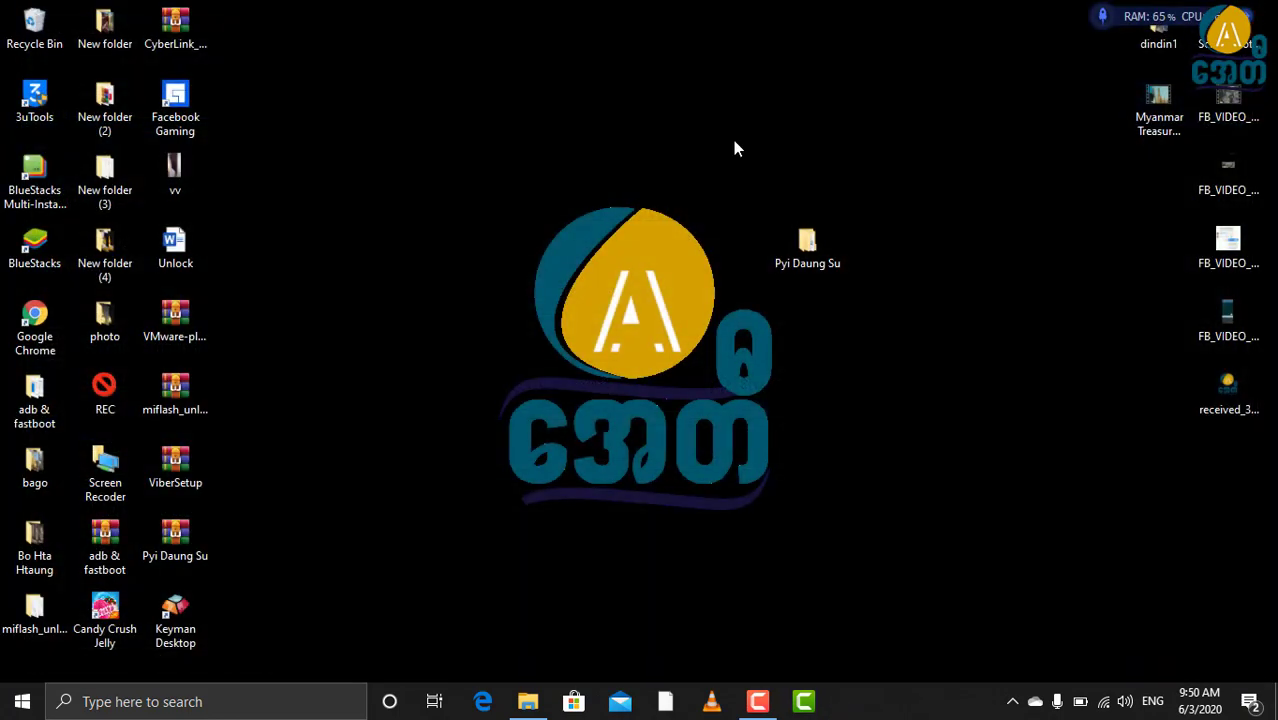
Switch to Google Chrome and open the Facebook site.
{"action": "key", "text": "super"}
{"action": "type", "text": "ch"}
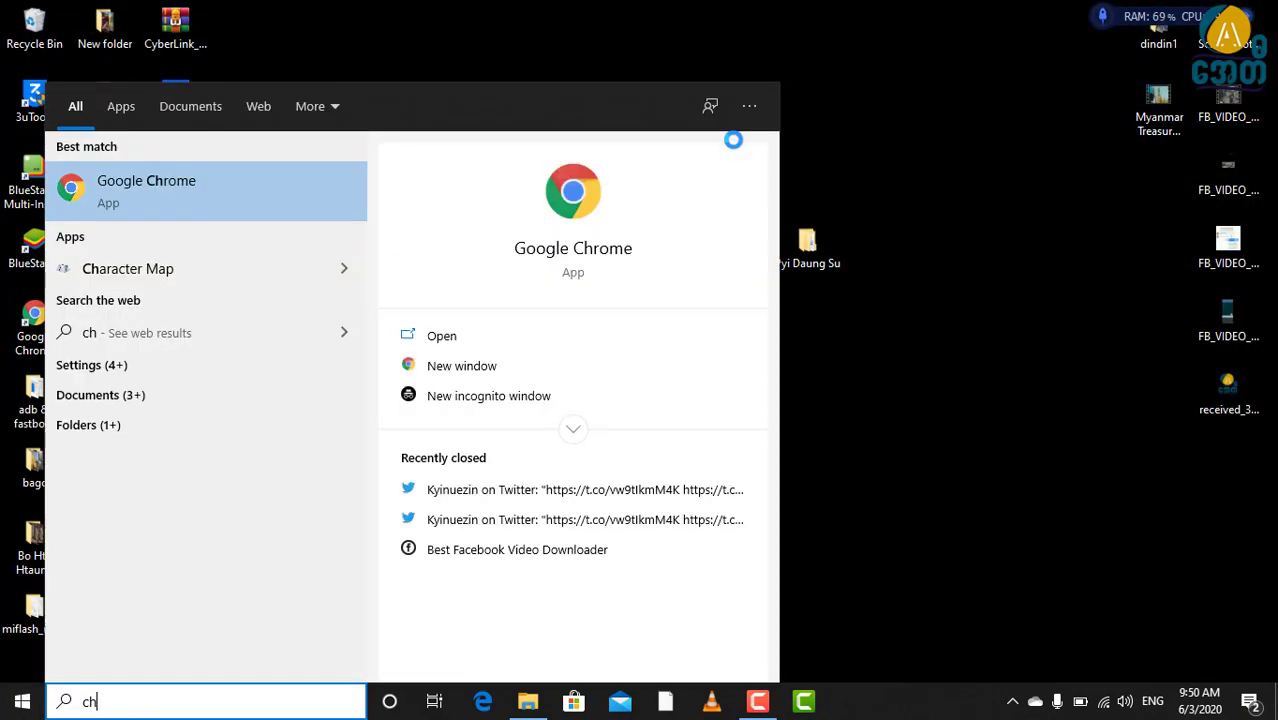
{"action": "key", "text": "Return"}
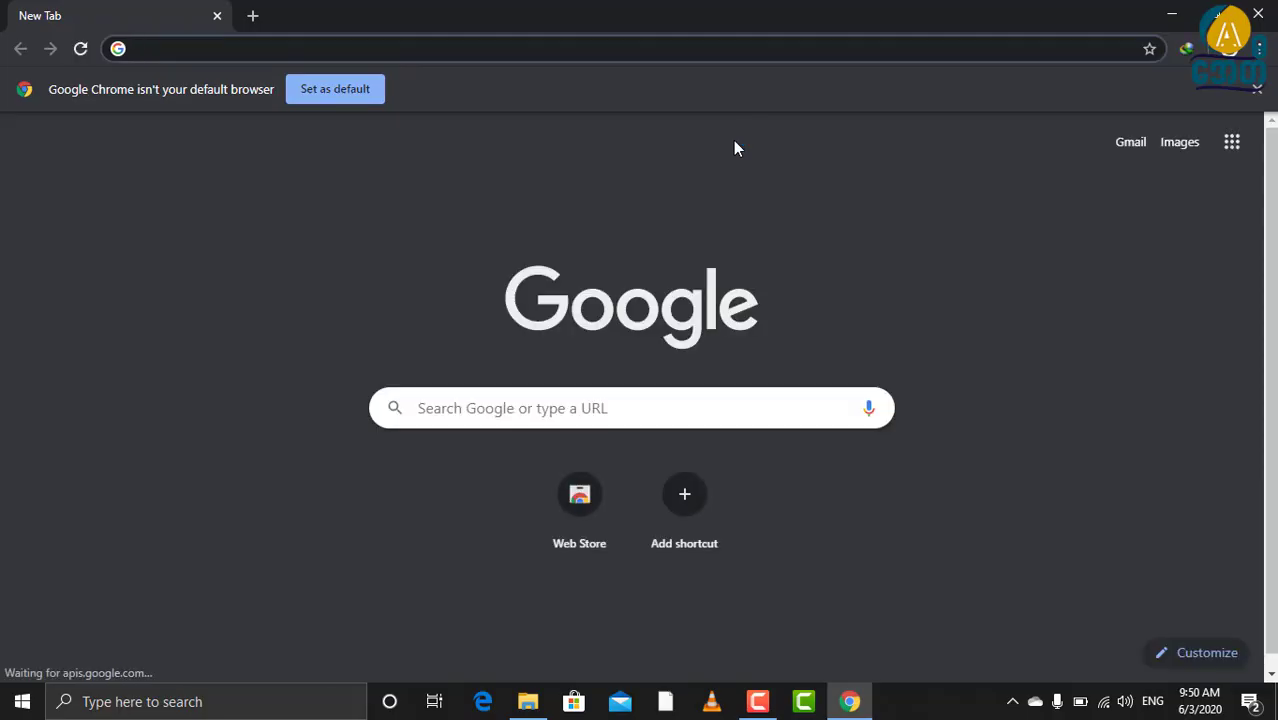
{"action": "left_click", "coordinate": [503, 410]}
{"action": "type", "text": "facebook"}
{"action": "key", "text": "Return"}
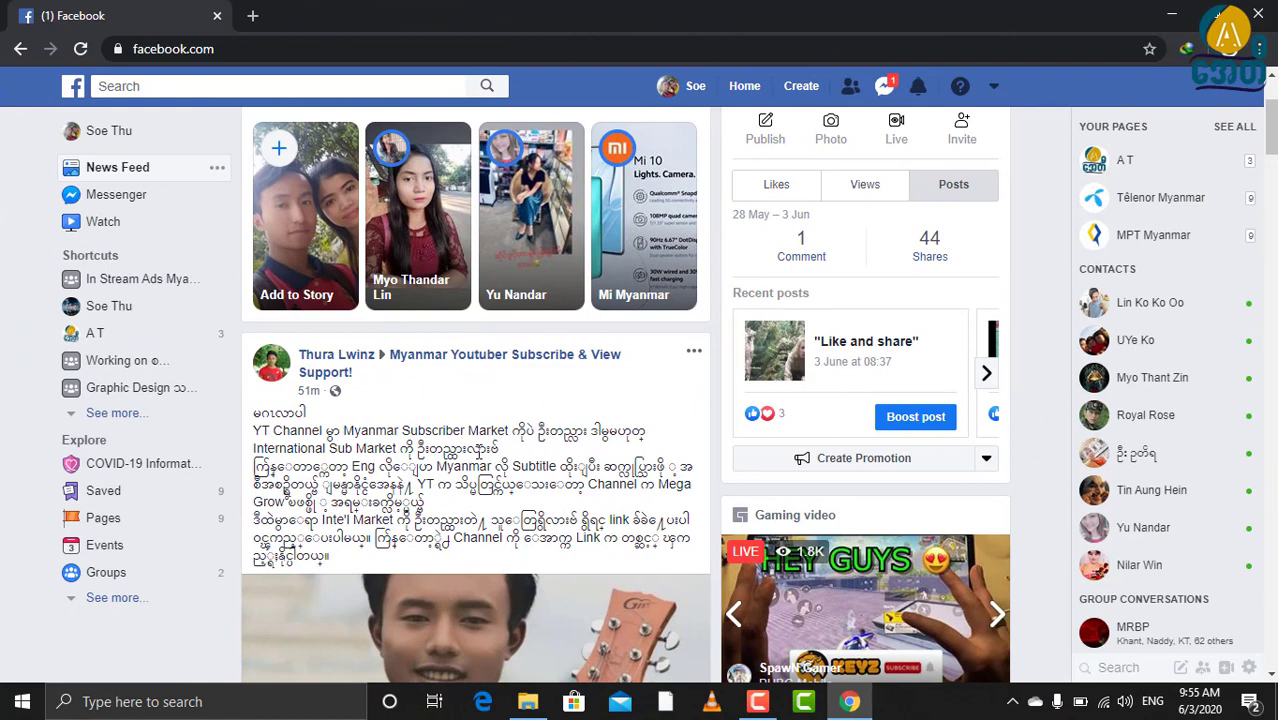
Examine how the Burmese text of the posts displays in Chrome's Facebook news feed.
{"action": "scroll", "coordinate": [453, 365], "scroll_direction": "down", "scroll_amount": 2}
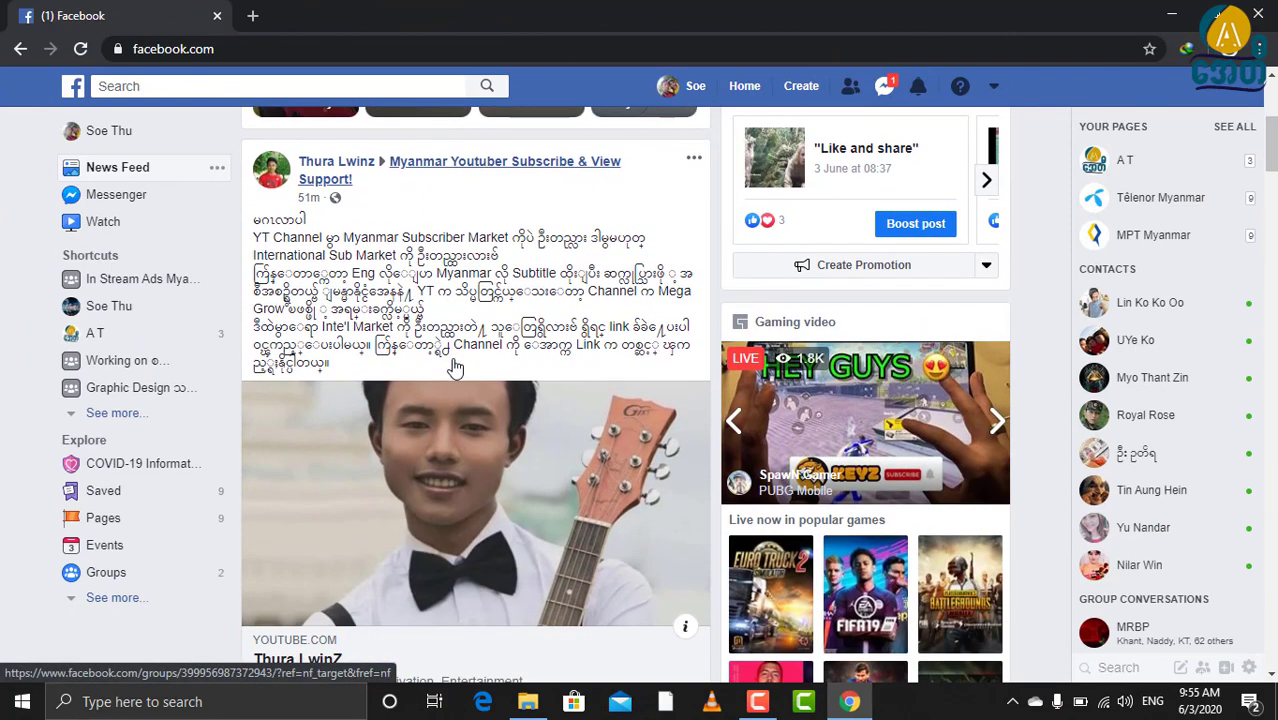
{"action": "scroll", "coordinate": [453, 368], "scroll_direction": "down", "scroll_amount": 1}
{"action": "mouse_move", "coordinate": [456, 362]}
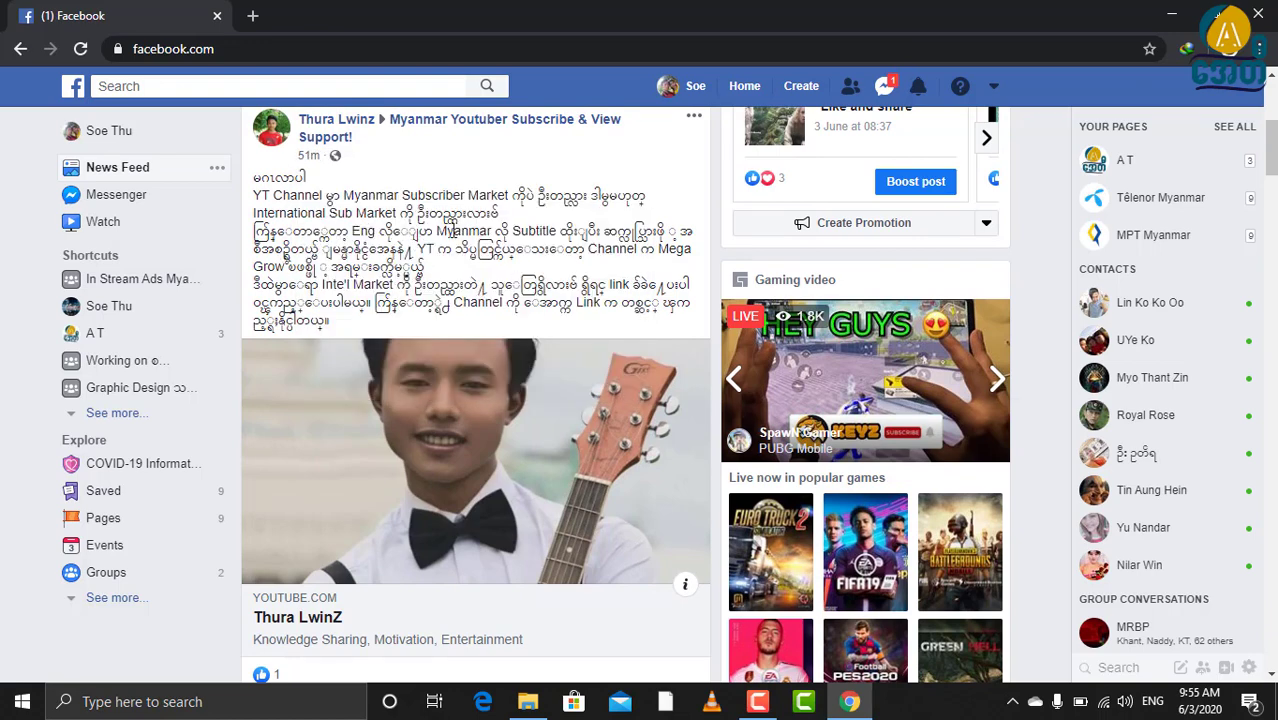
{"action": "scroll", "coordinate": [447, 270], "scroll_direction": "down", "scroll_amount": 6}
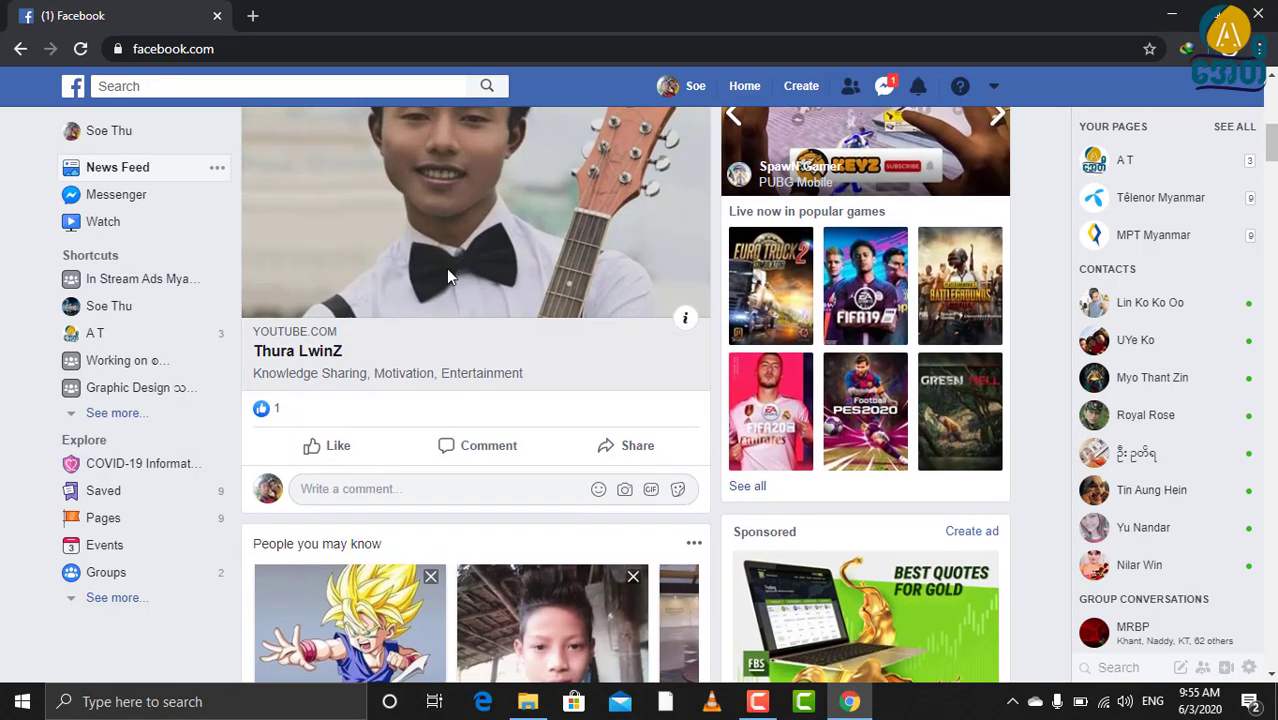
{"action": "scroll", "coordinate": [448, 275], "scroll_direction": "up", "scroll_amount": 4}
{"action": "scroll", "coordinate": [450, 278], "scroll_direction": "up", "scroll_amount": 4}
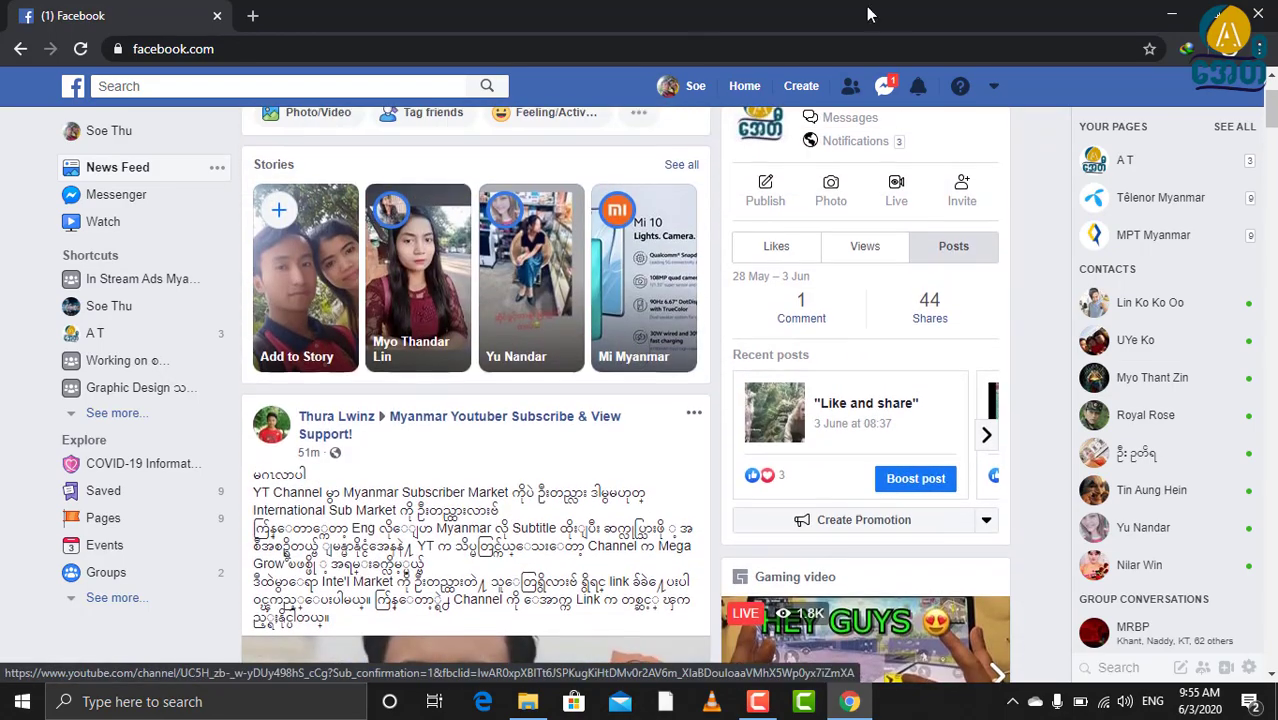
Open the Chrome settings and view the installed extensions.
{"action": "left_click", "coordinate": [1260, 50]}
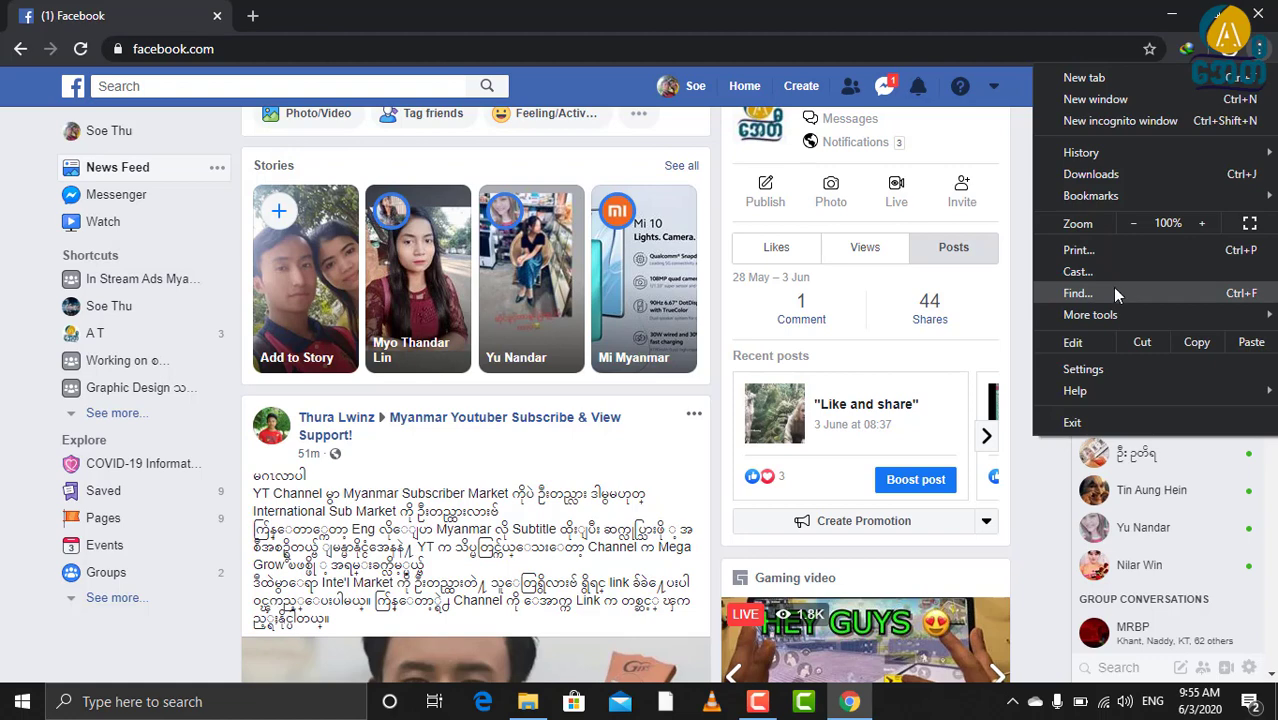
{"action": "left_click", "coordinate": [1111, 373]}
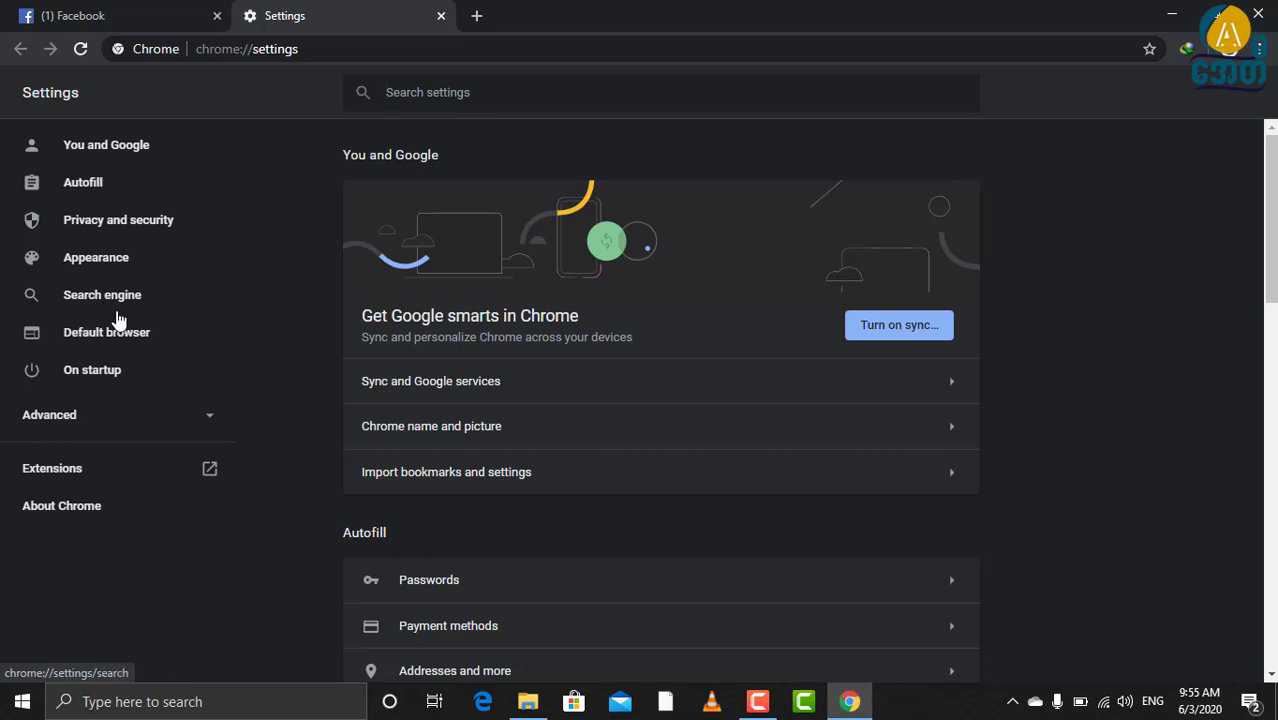
{"action": "left_click", "coordinate": [183, 472]}
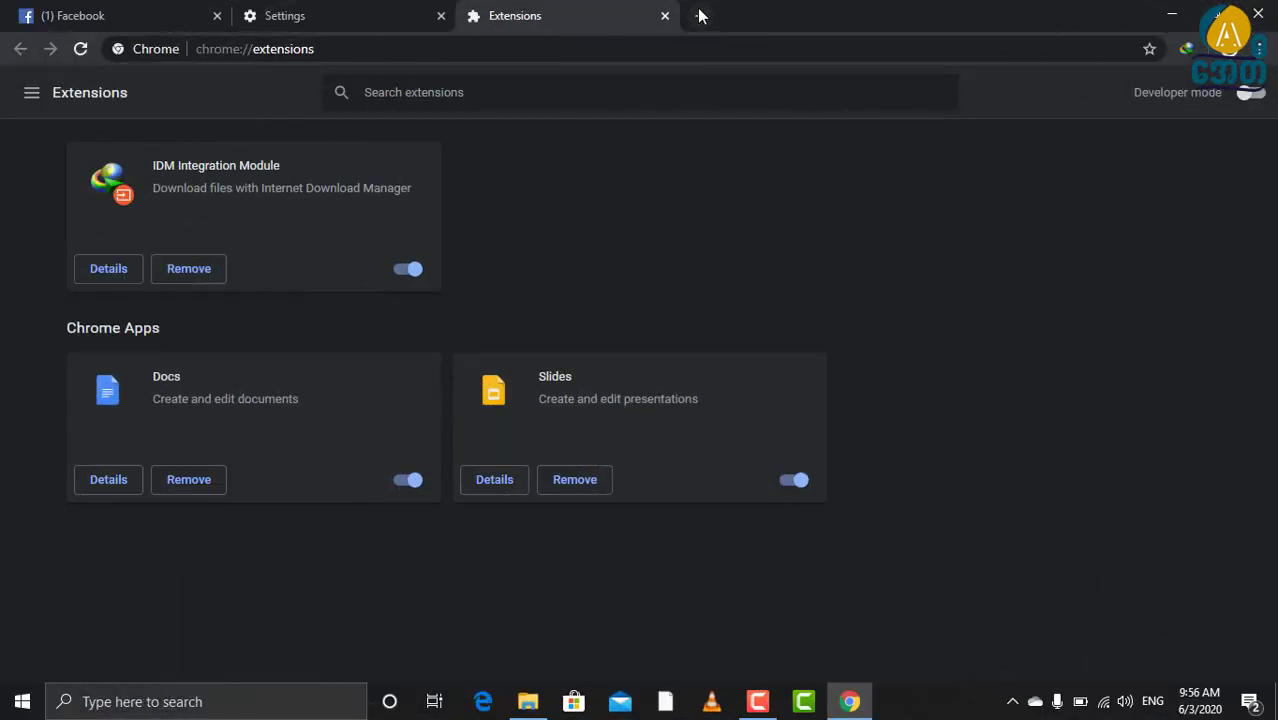
Search Google for "mua web unicode converter" in a new Chrome tab.
{"action": "left_click", "coordinate": [702, 15]}
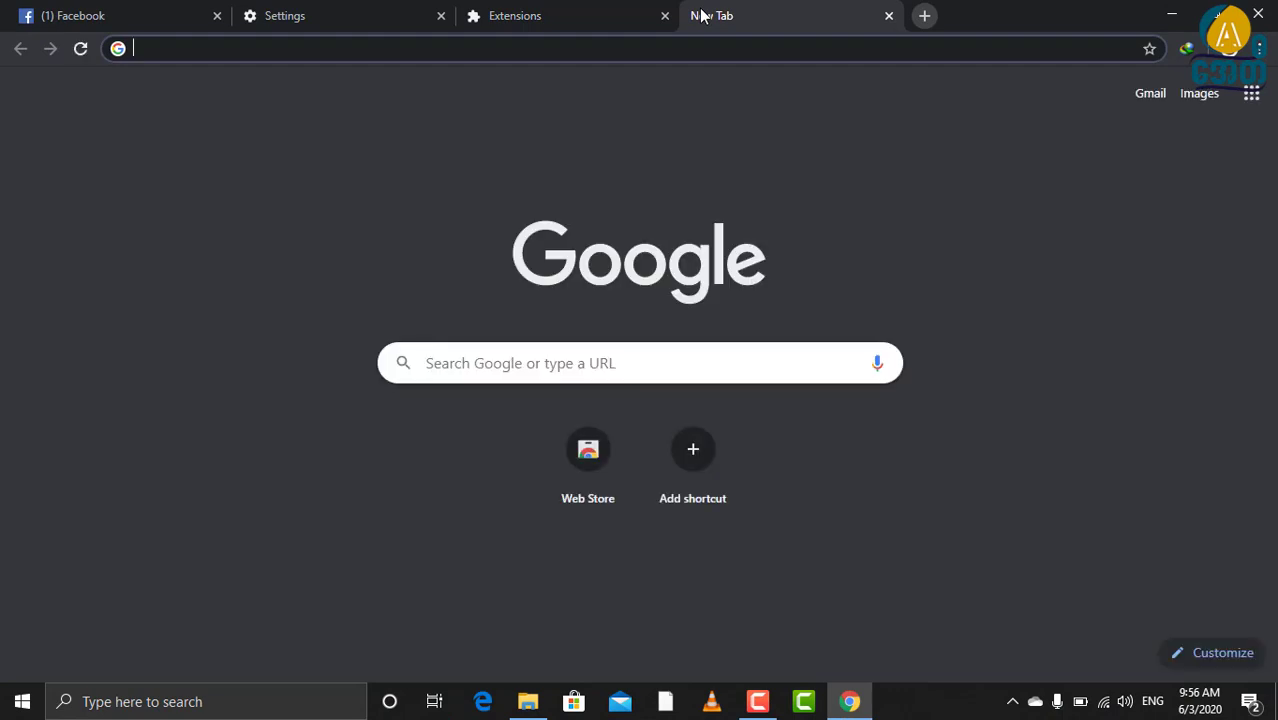
{"action": "left_click", "coordinate": [550, 373]}
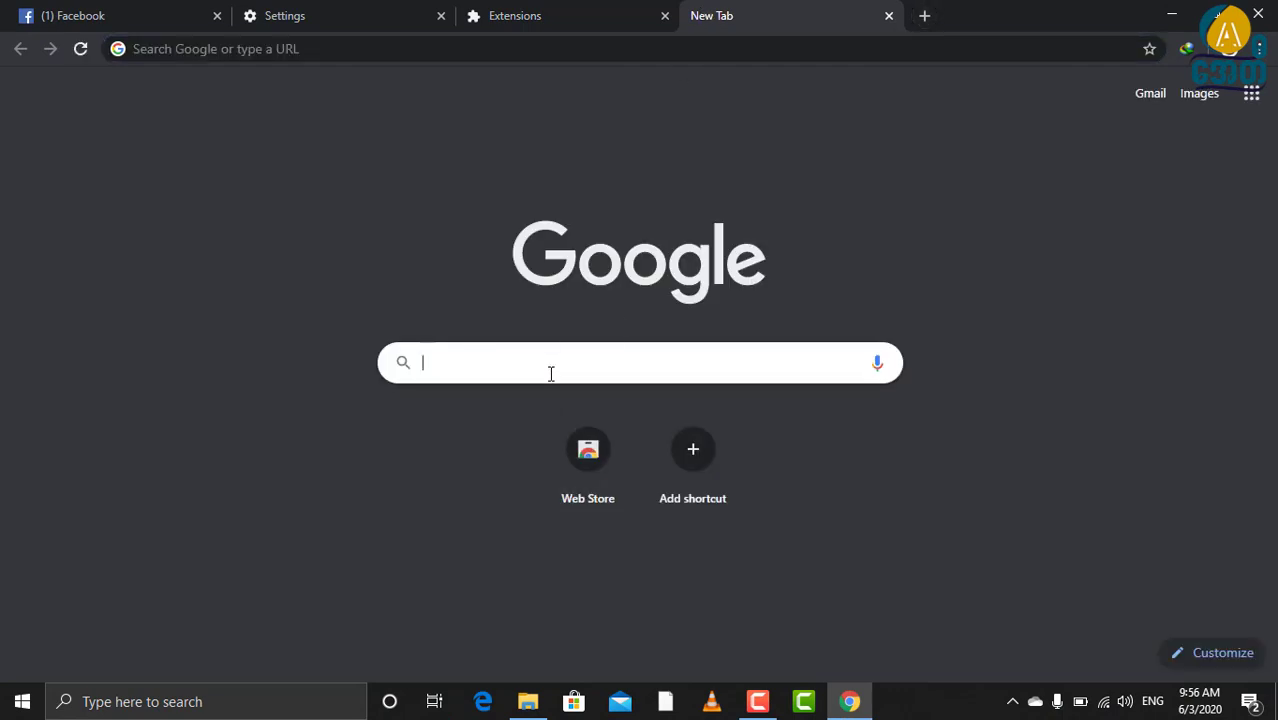
{"action": "type", "text": "Mua"}
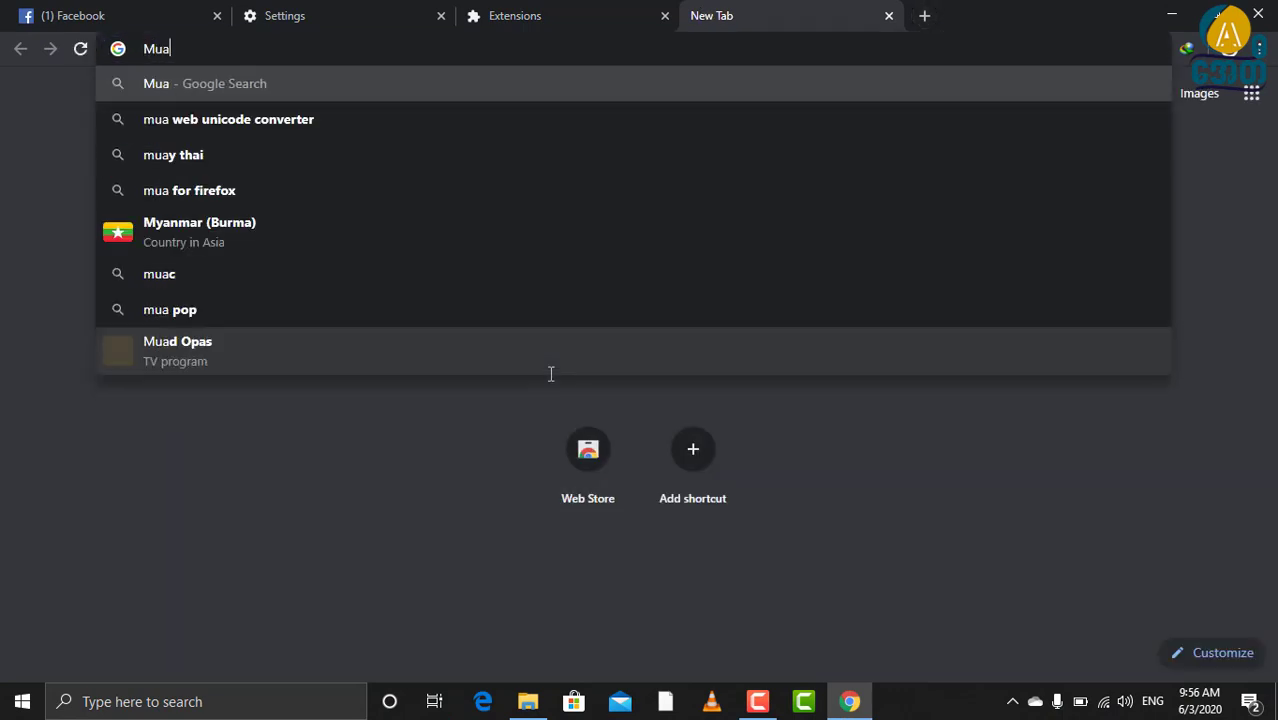
{"action": "key", "text": "Down"}
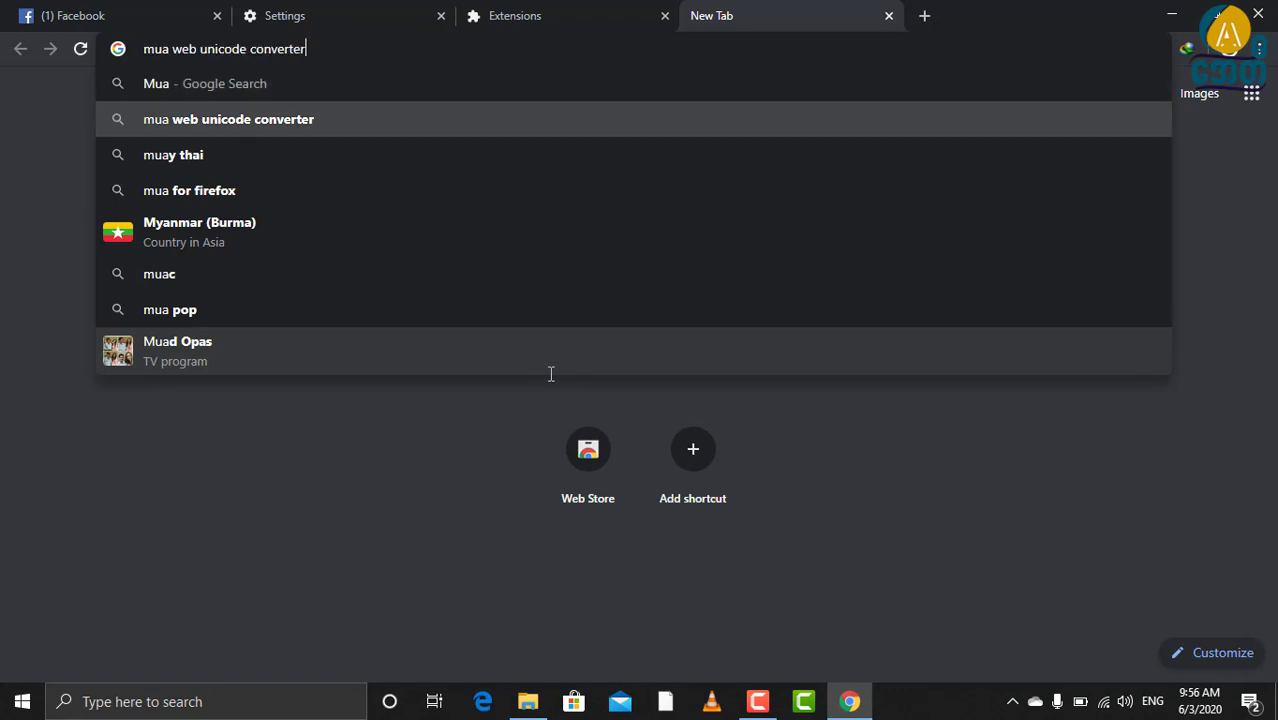
{"action": "key", "text": "Return"}
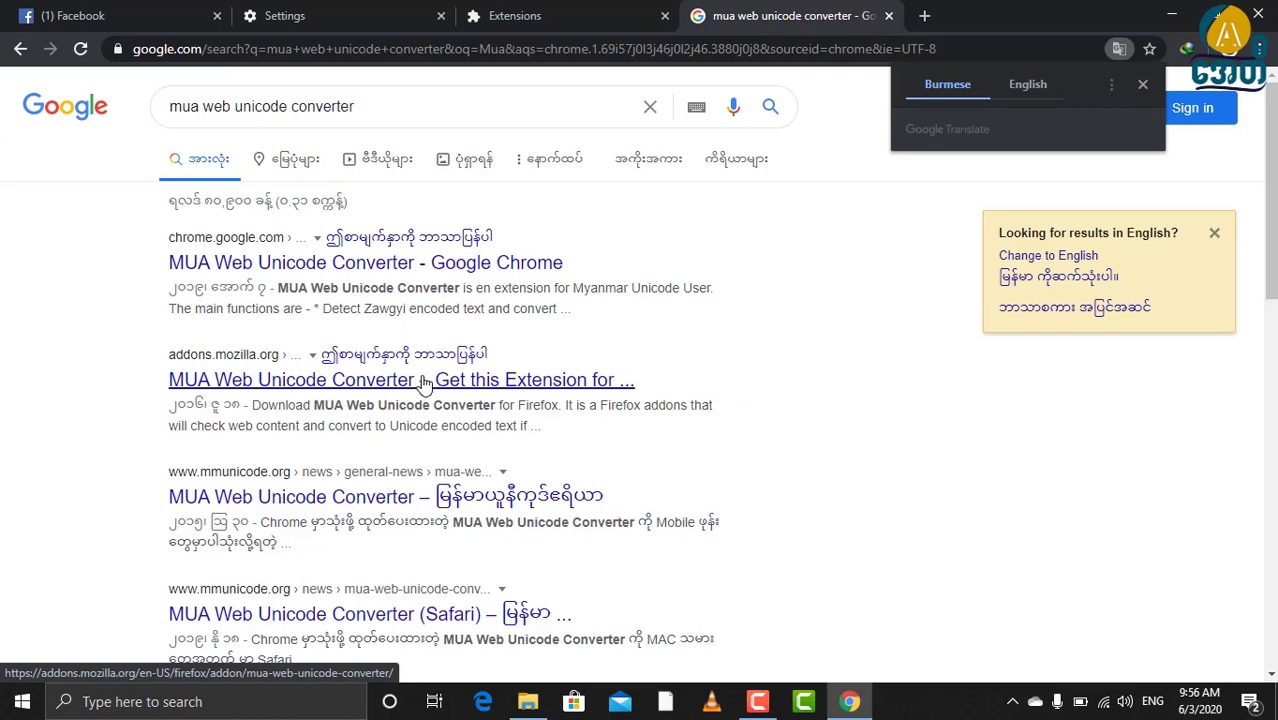
Add the MUA Web Unicode Converter extension to Chrome from the Chrome Web Store and close the sync sign-in tab.
{"action": "left_click", "coordinate": [437, 262]}
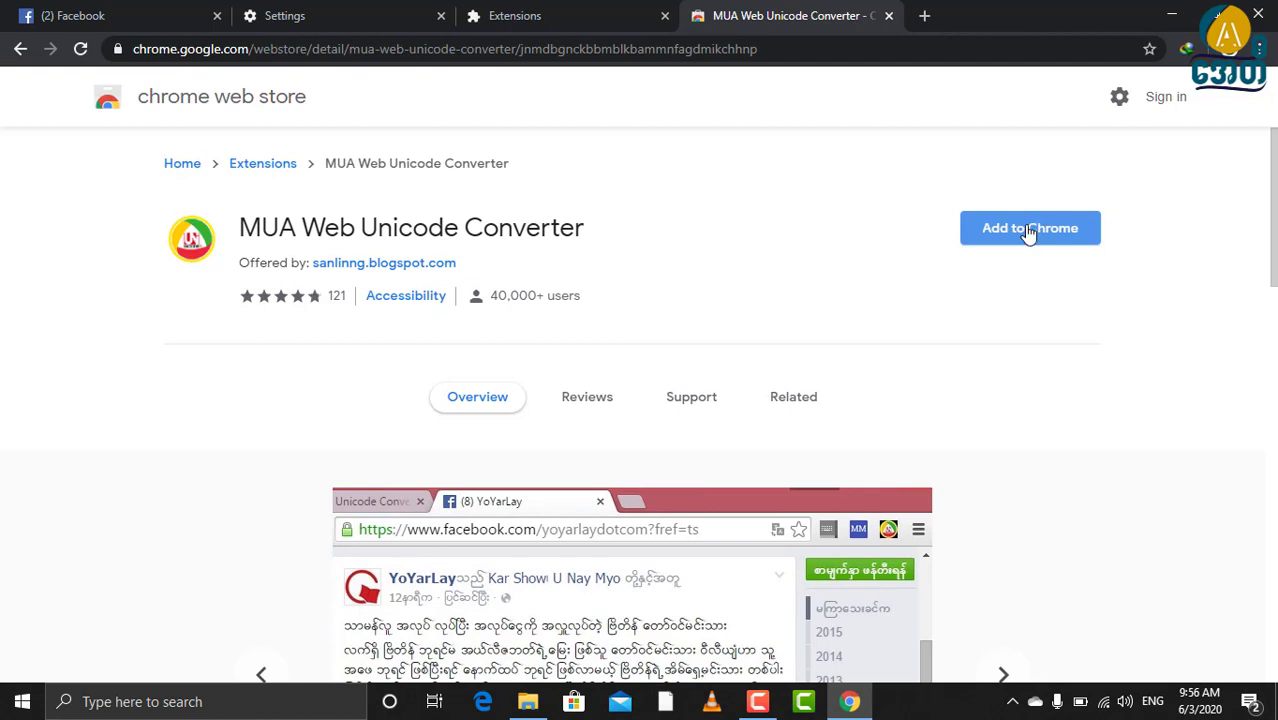
{"action": "left_click", "coordinate": [1028, 230]}
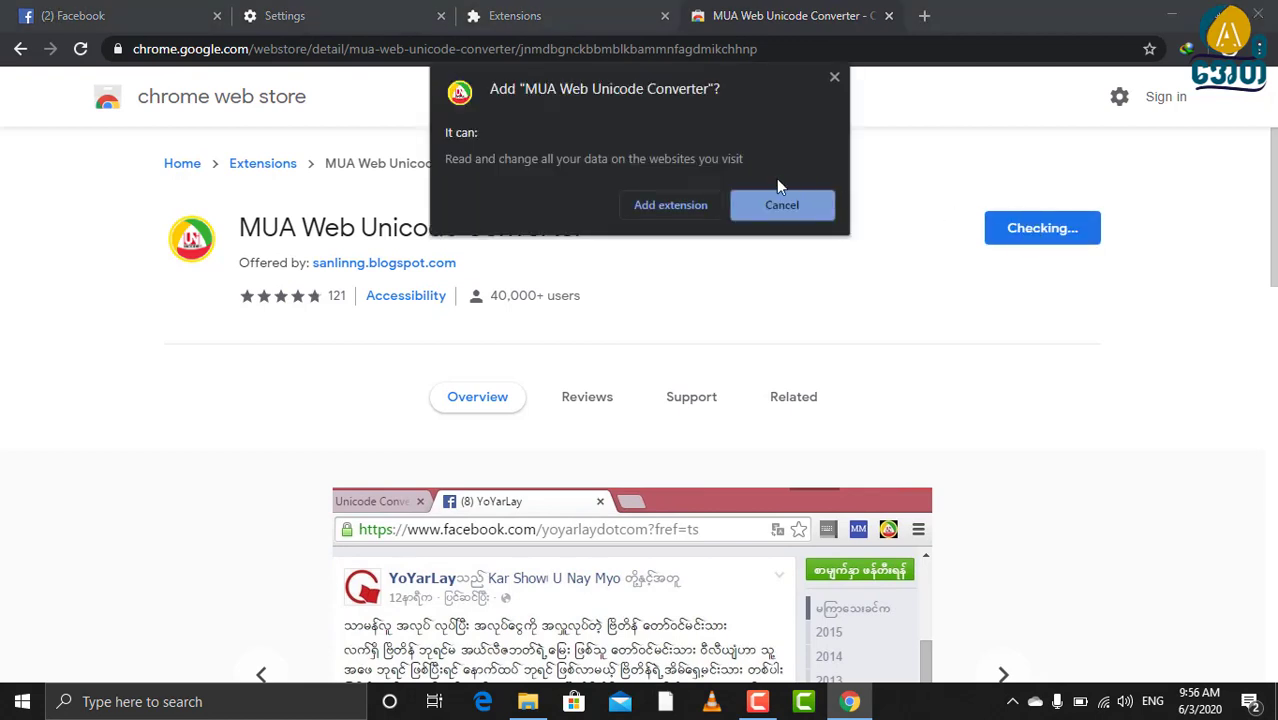
{"action": "left_click", "coordinate": [680, 206]}
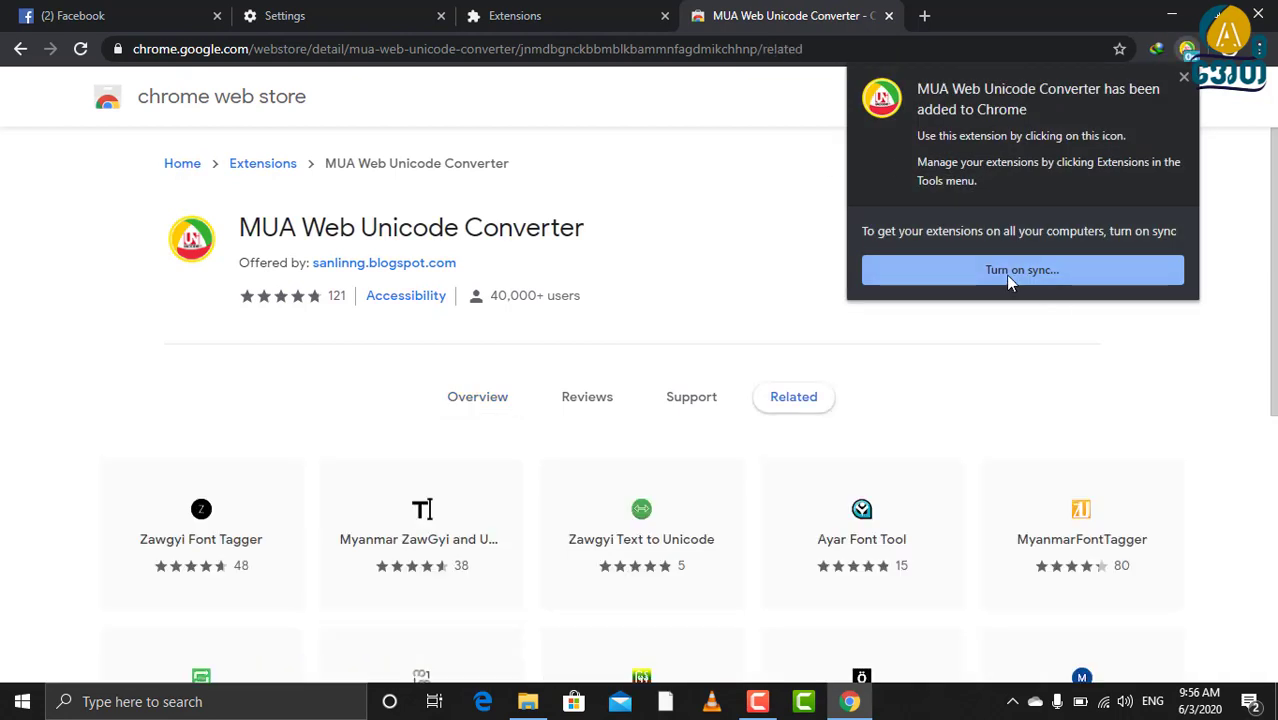
{"action": "left_click", "coordinate": [1007, 278]}
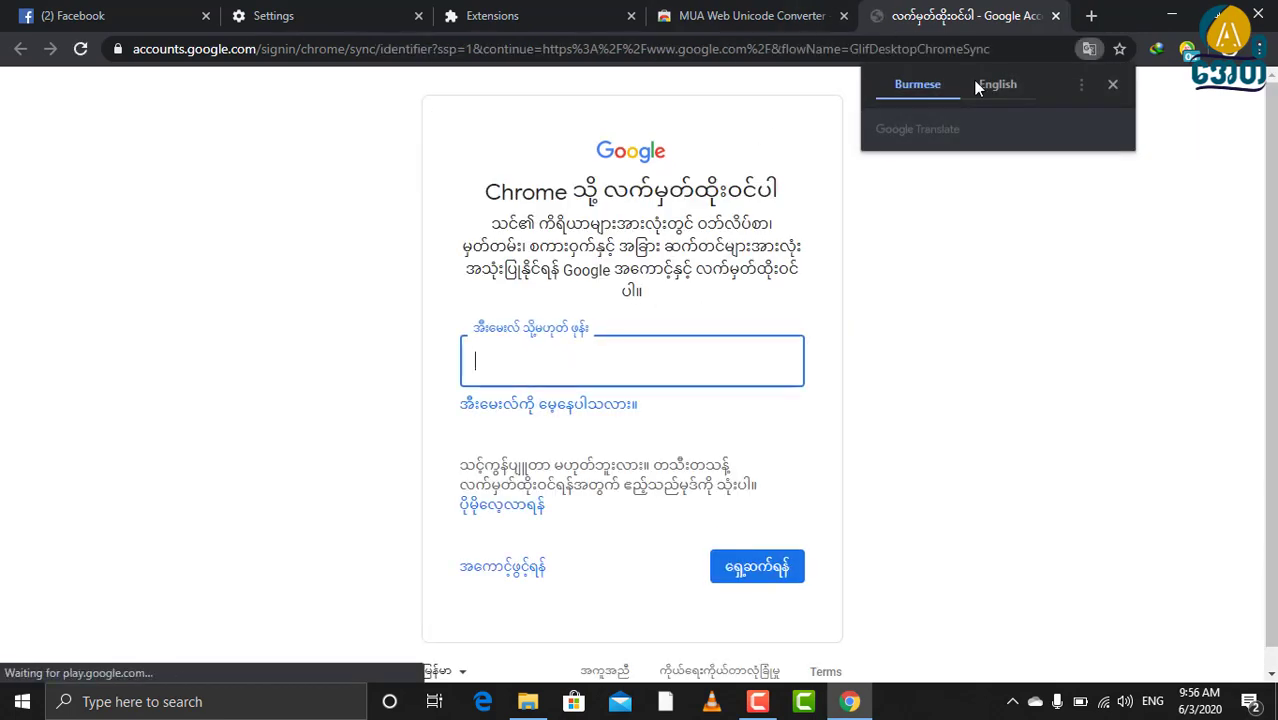
{"action": "left_click", "coordinate": [1058, 17]}
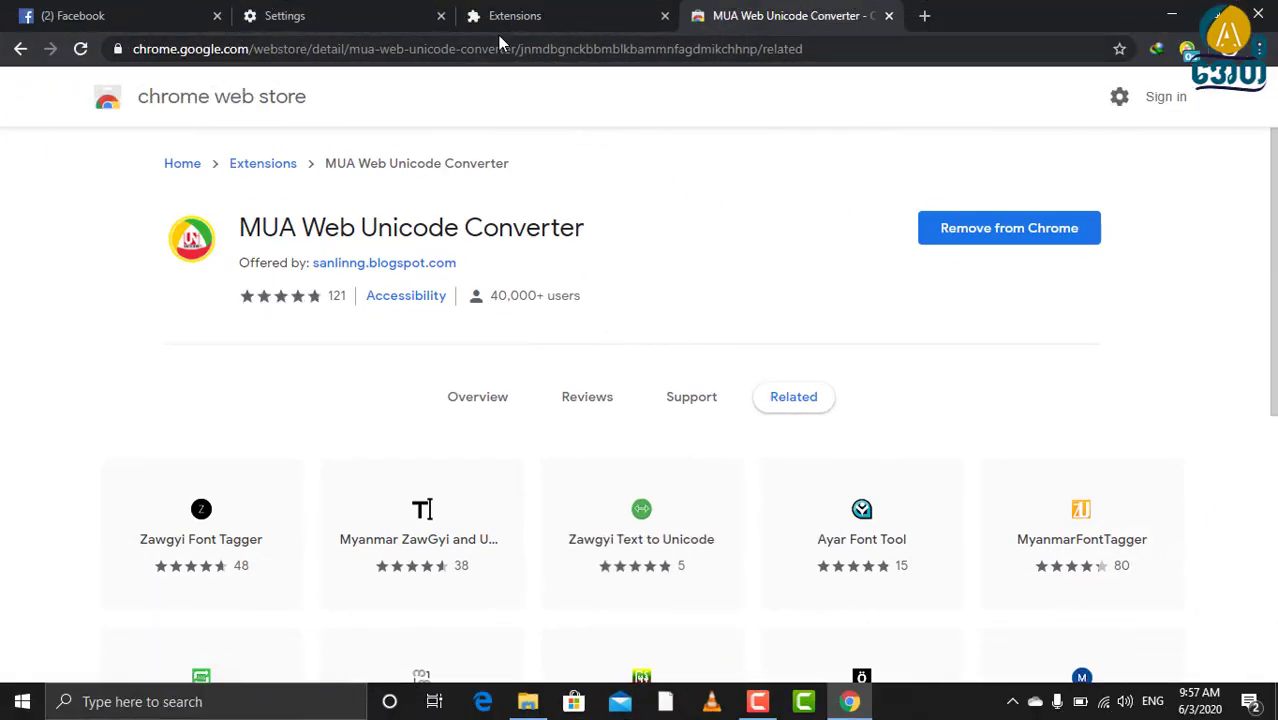
Turn the MUA Web Unicode Converter extension off and back on in Chrome's extensions list.
{"action": "left_click", "coordinate": [505, 25]}
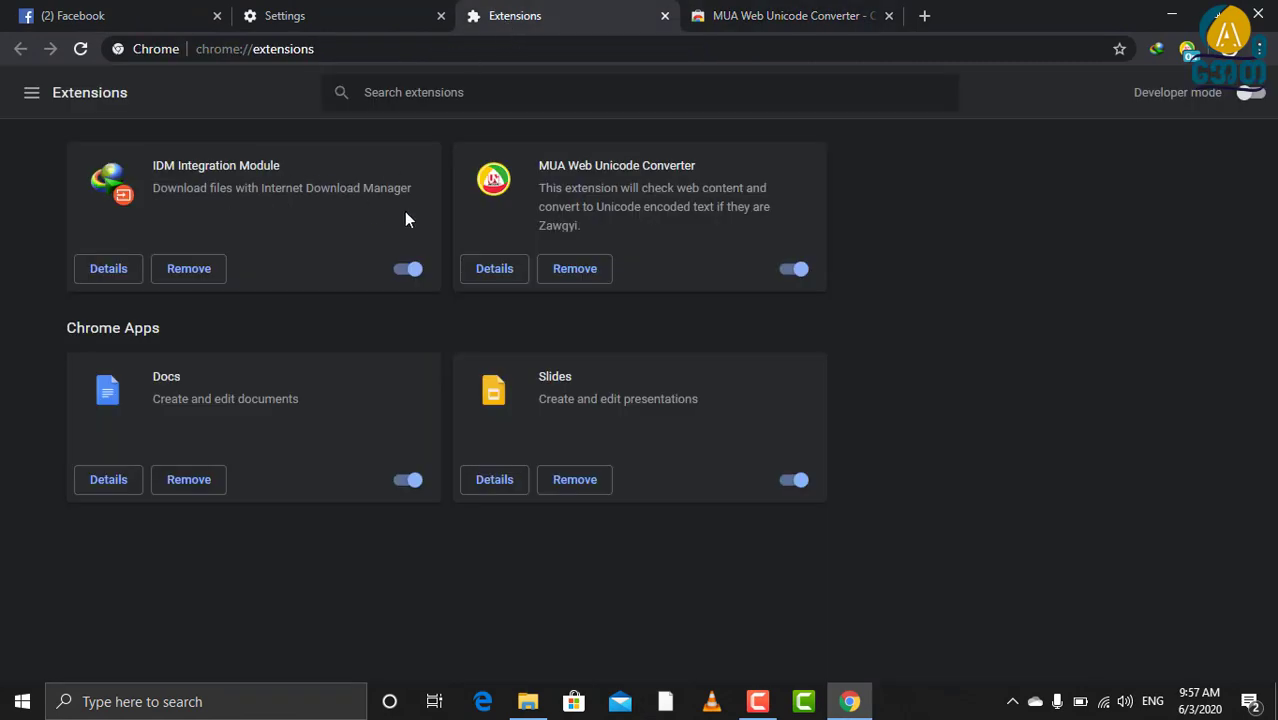
{"action": "left_click", "coordinate": [793, 275]}
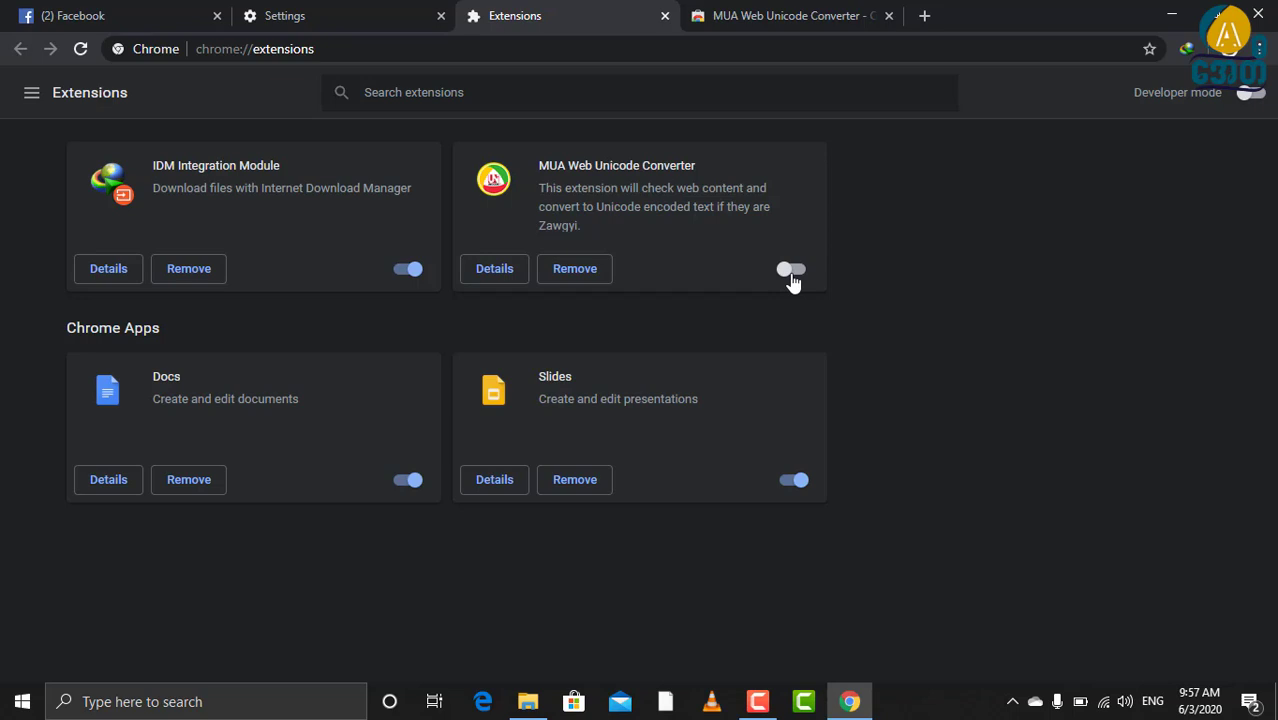
{"action": "left_click", "coordinate": [792, 275]}
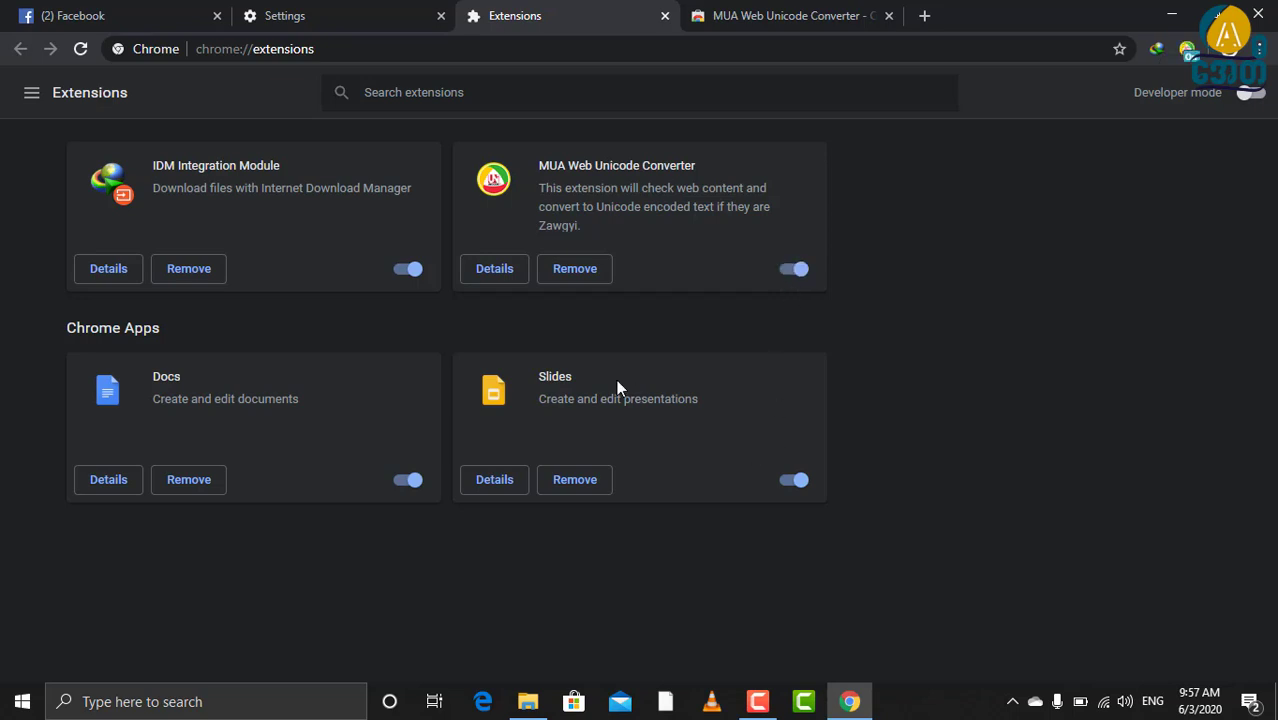
{"action": "left_click", "coordinate": [795, 482]}
Close the Chrome Web Store and Extensions tabs.
{"action": "left_click", "coordinate": [889, 16]}
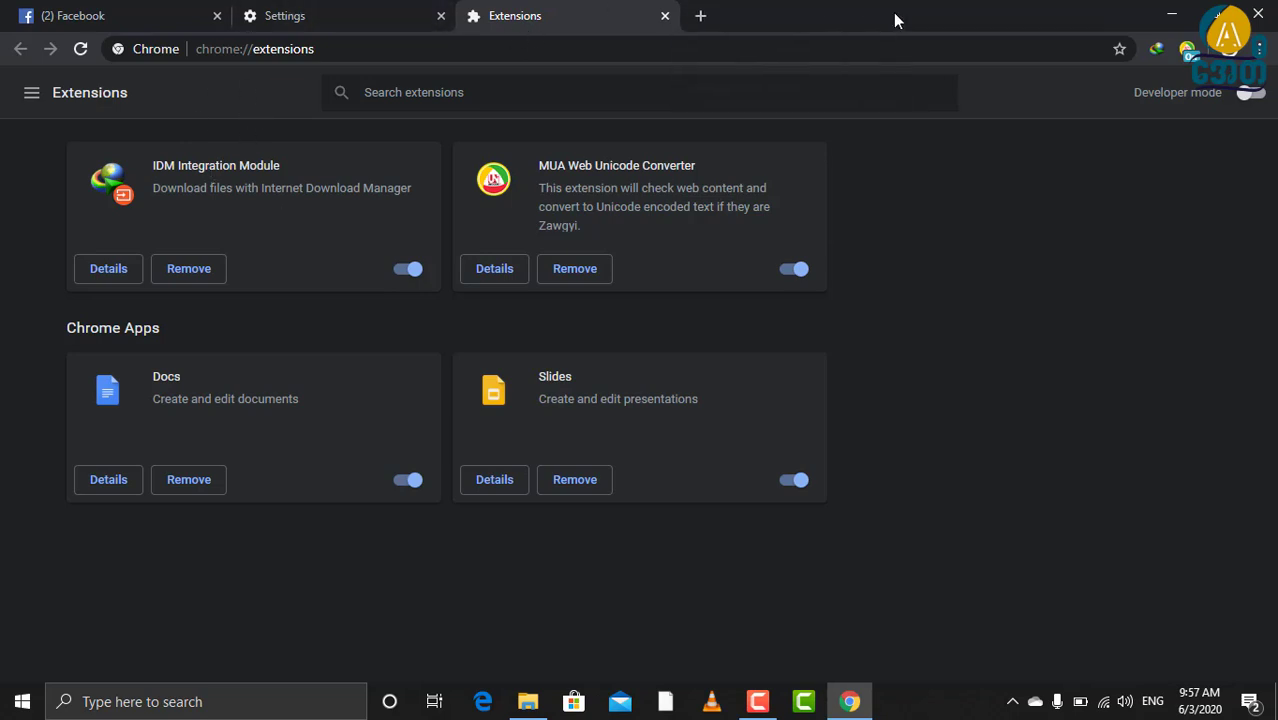
{"action": "left_click", "coordinate": [665, 17]}
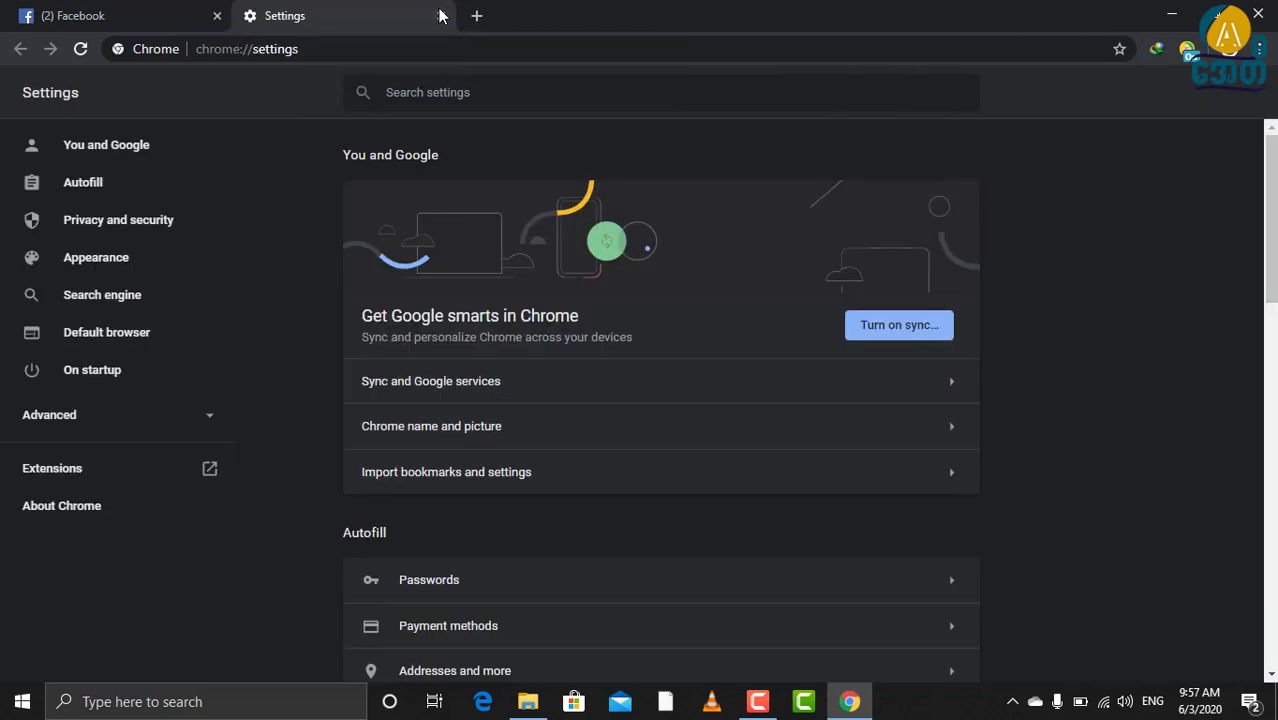
{"action": "scroll", "coordinate": [577, 468], "scroll_direction": "down", "scroll_amount": 4}
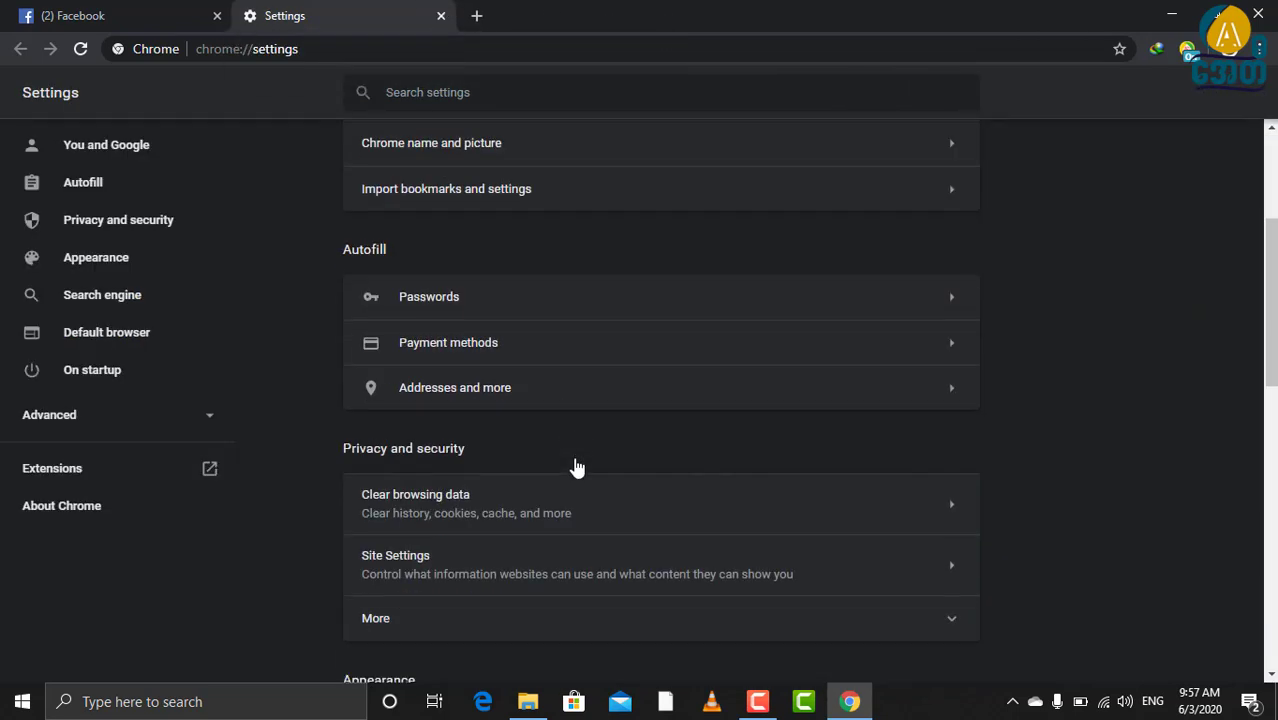
{"action": "scroll", "coordinate": [577, 468], "scroll_direction": "down", "scroll_amount": 5}
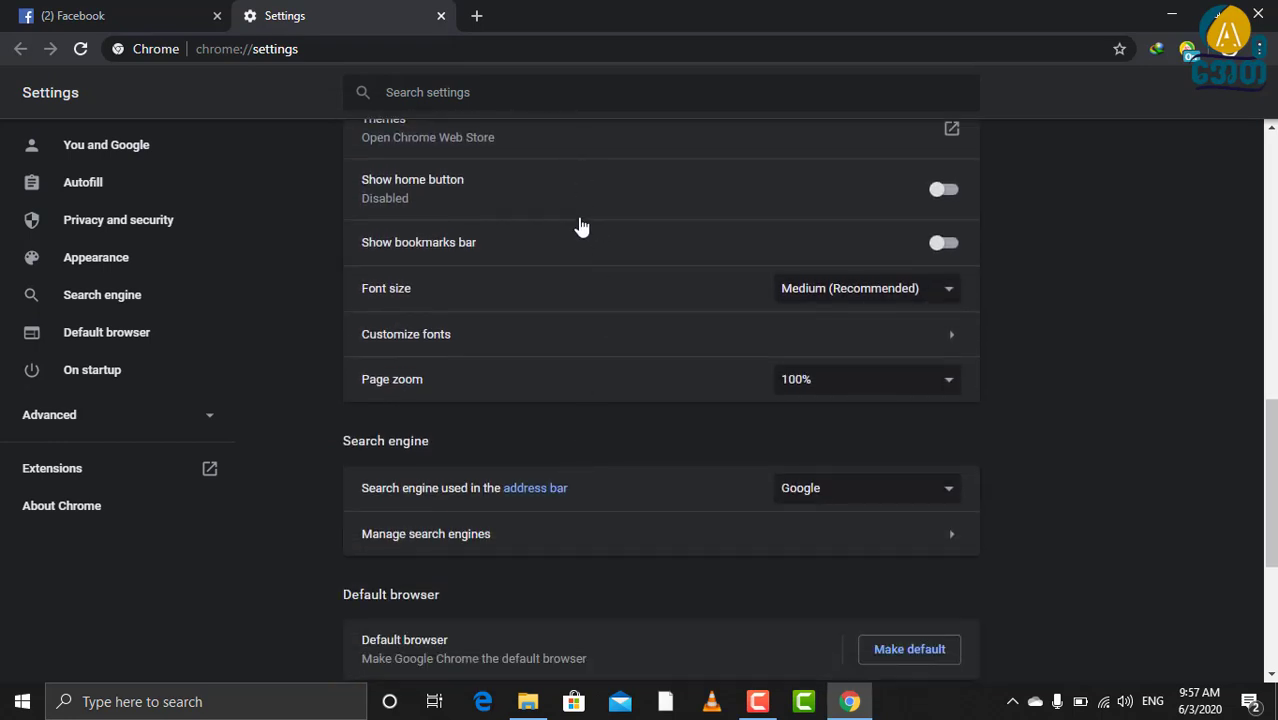
{"action": "scroll", "coordinate": [537, 346], "scroll_direction": "down", "scroll_amount": 3}
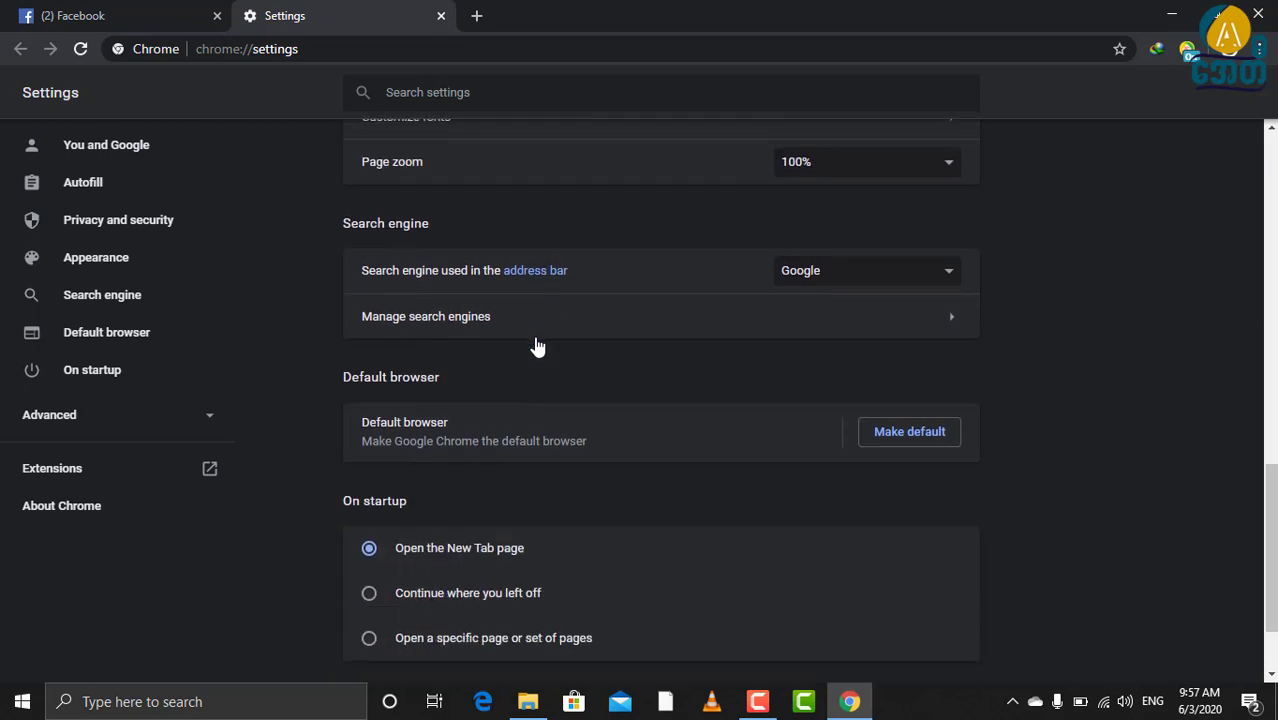
{"action": "scroll", "coordinate": [537, 346], "scroll_direction": "up", "scroll_amount": 4}
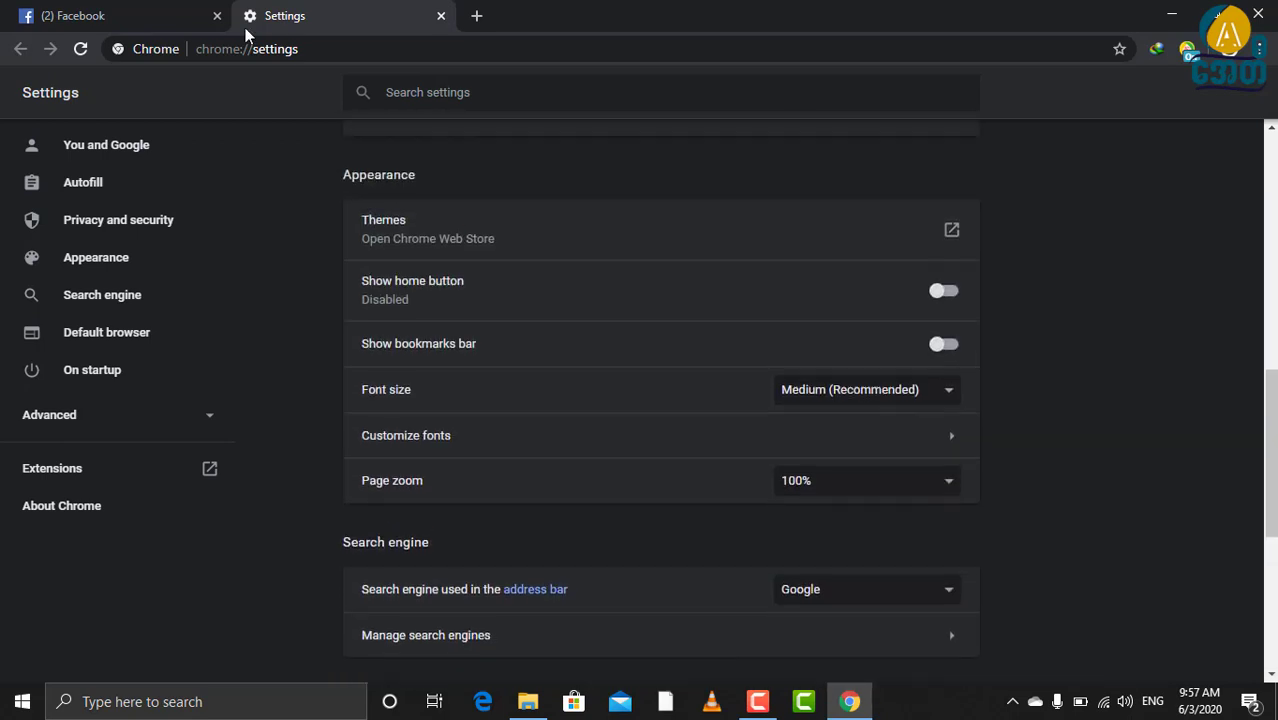
Reload the Facebook news feed and examine how the Burmese text displays in its posts, comments and sidebars.
{"action": "left_click", "coordinate": [183, 23]}
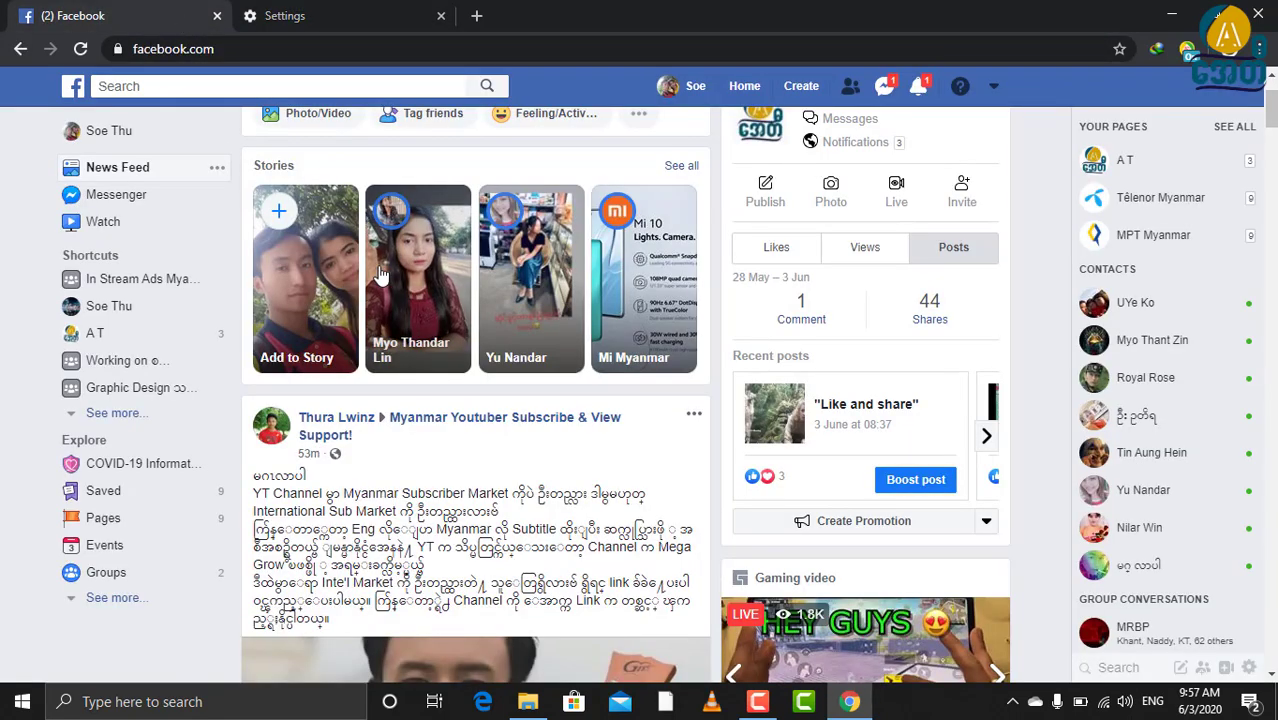
{"action": "left_click", "coordinate": [82, 50]}
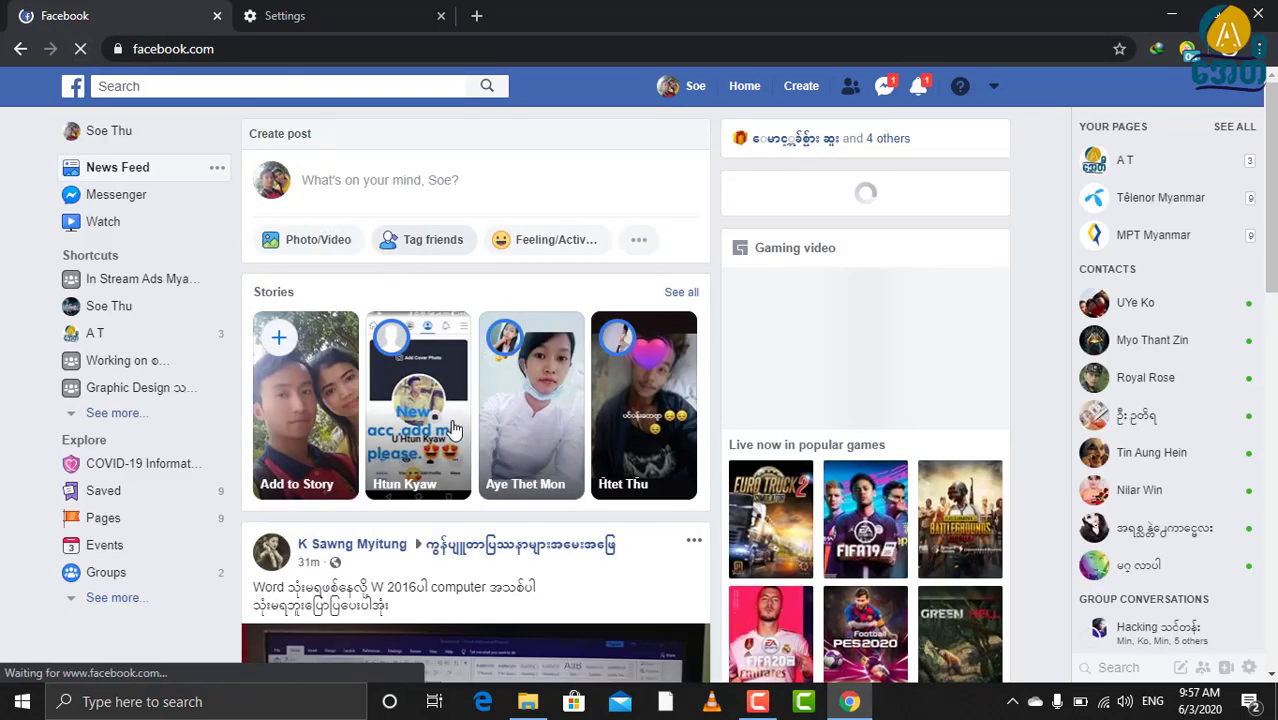
{"action": "scroll", "coordinate": [452, 430], "scroll_direction": "down", "scroll_amount": 3}
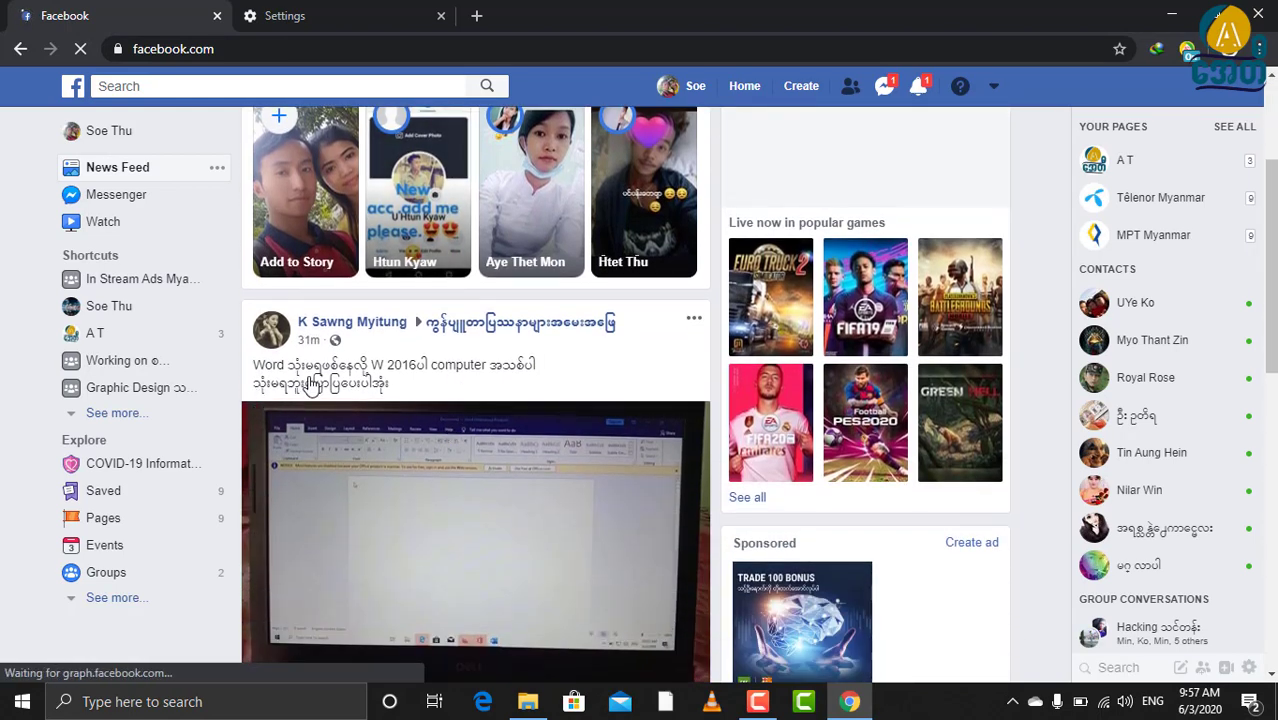
{"action": "scroll", "coordinate": [400, 354], "scroll_direction": "down", "scroll_amount": 5}
{"action": "scroll", "coordinate": [397, 423], "scroll_direction": "down", "scroll_amount": 3}
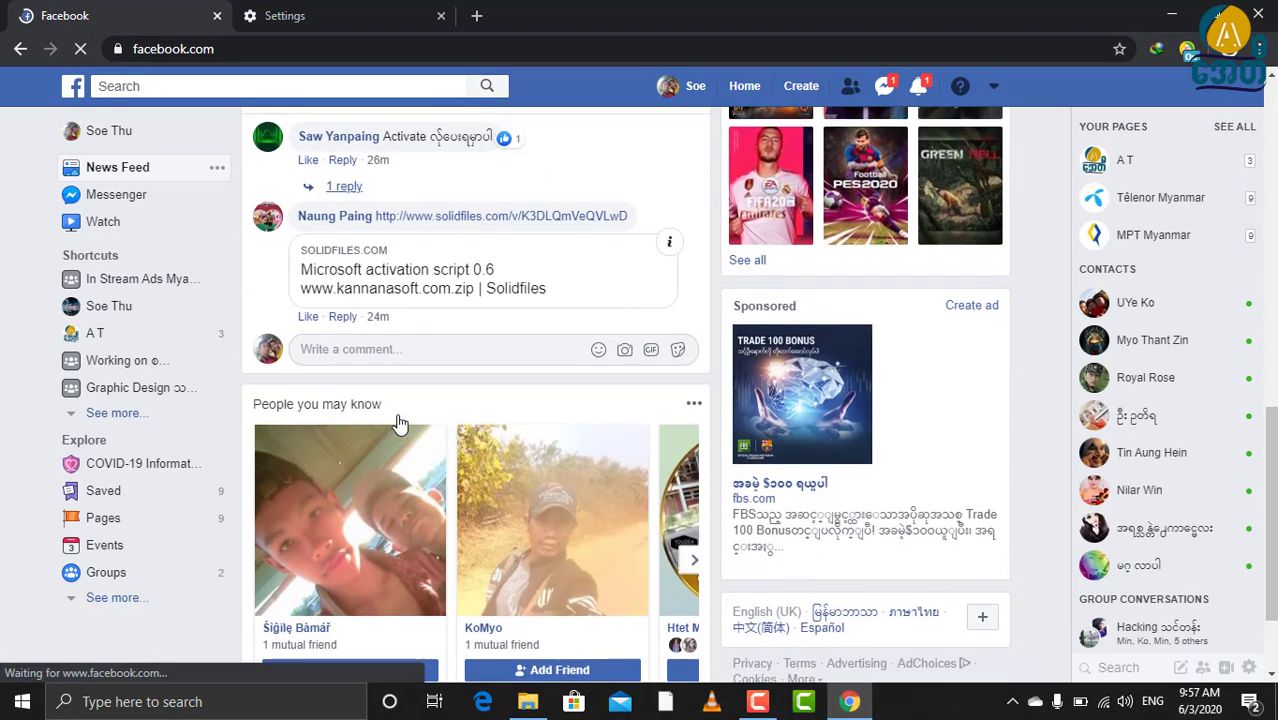
{"action": "scroll", "coordinate": [397, 423], "scroll_direction": "down", "scroll_amount": 2}
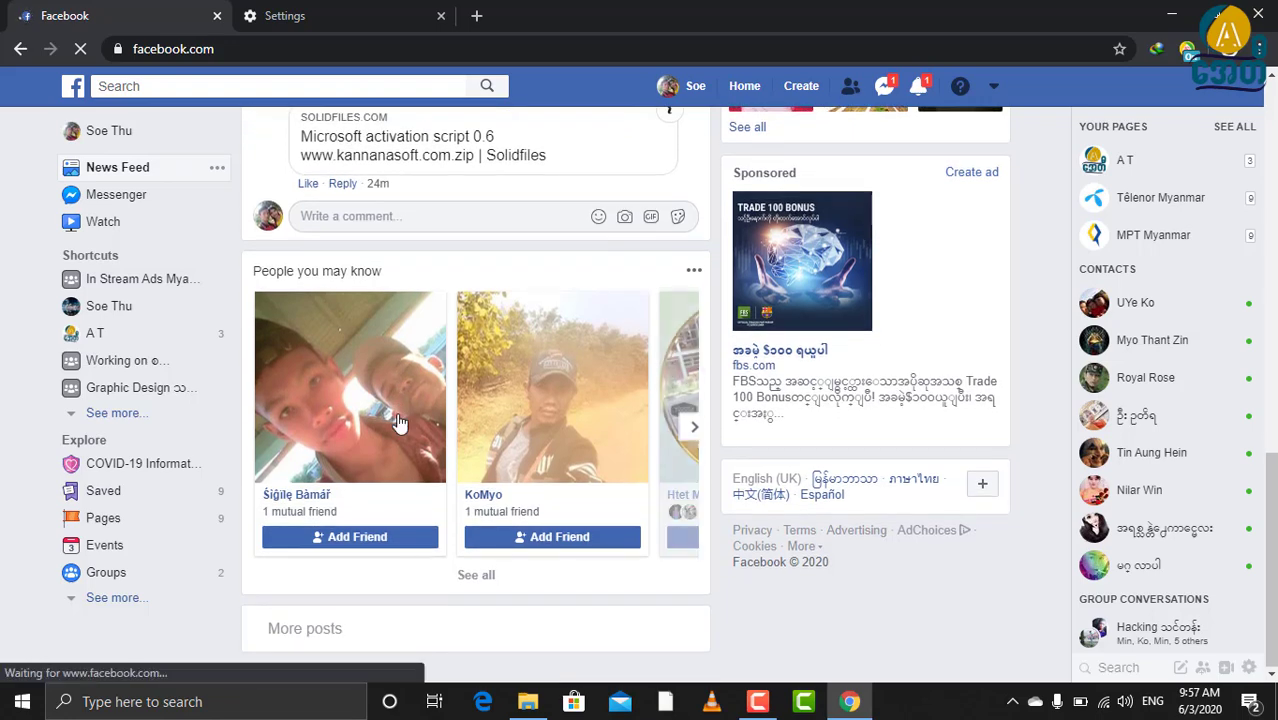
{"action": "scroll", "coordinate": [397, 423], "scroll_direction": "up", "scroll_amount": 8}
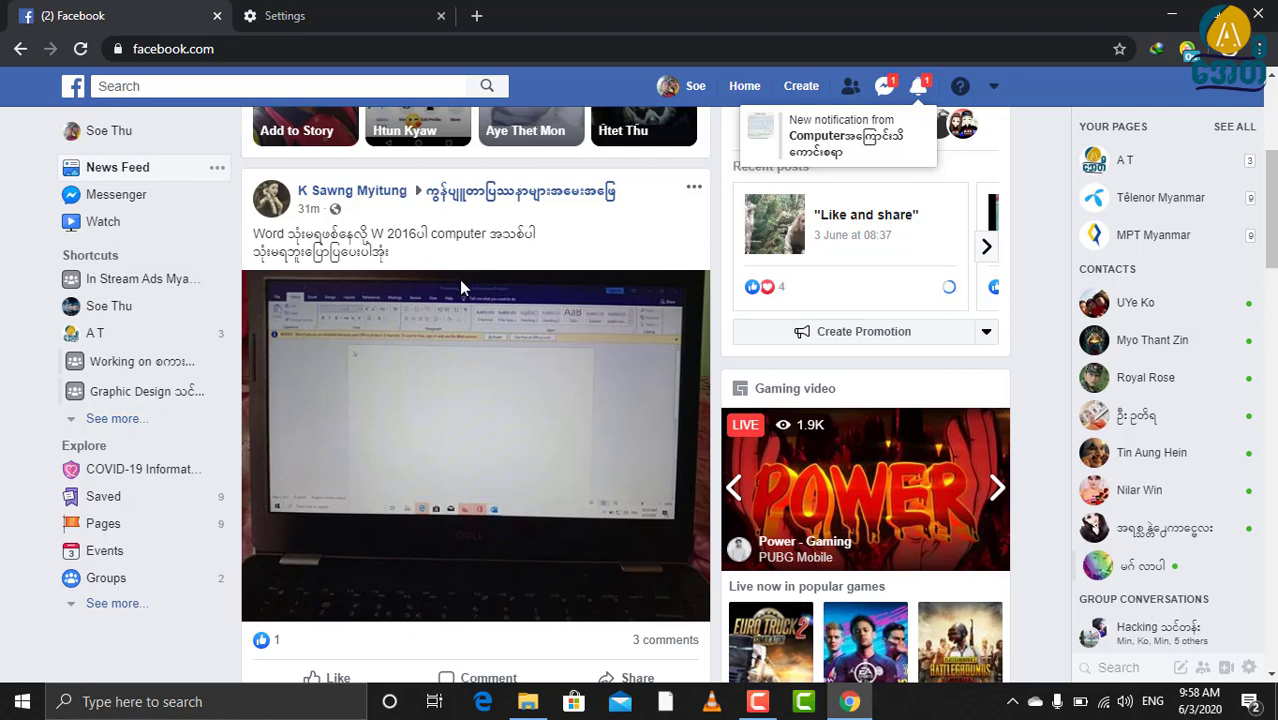
{"action": "scroll", "coordinate": [462, 418], "scroll_direction": "down", "scroll_amount": 3}
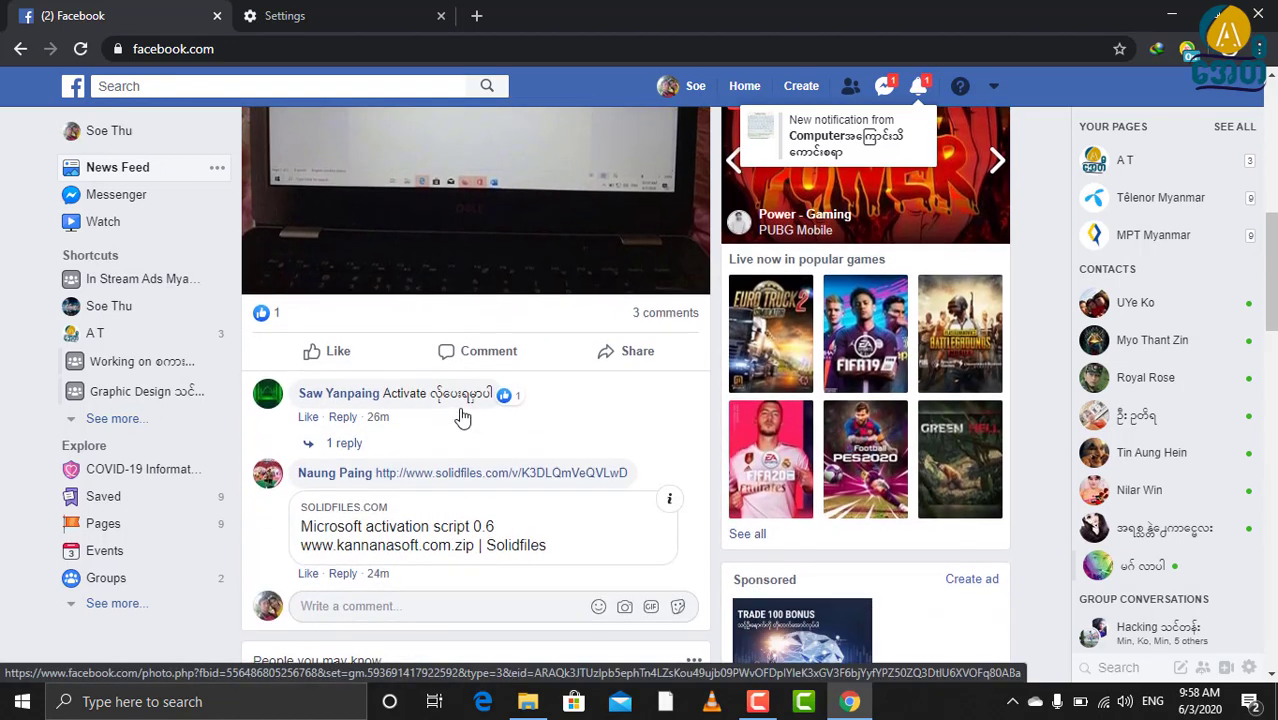
{"action": "scroll", "coordinate": [462, 418], "scroll_direction": "down", "scroll_amount": 10}
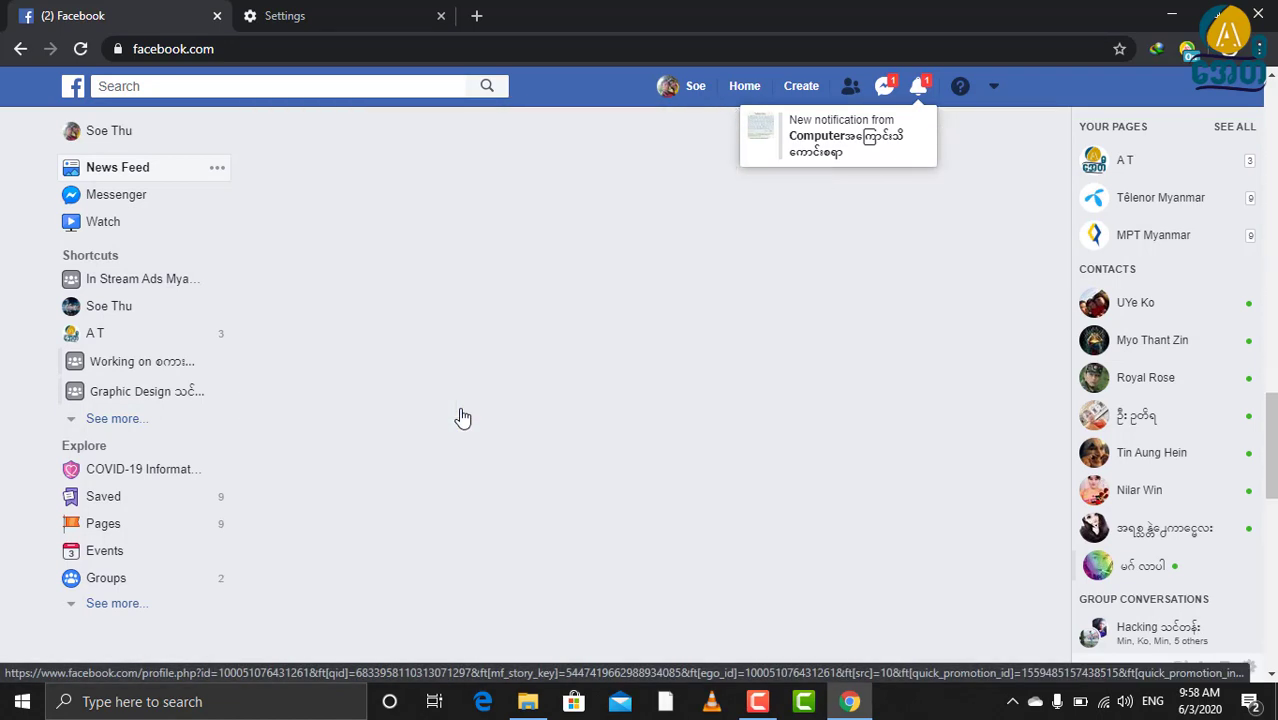
{"action": "scroll", "coordinate": [462, 418], "scroll_direction": "up", "scroll_amount": 15}
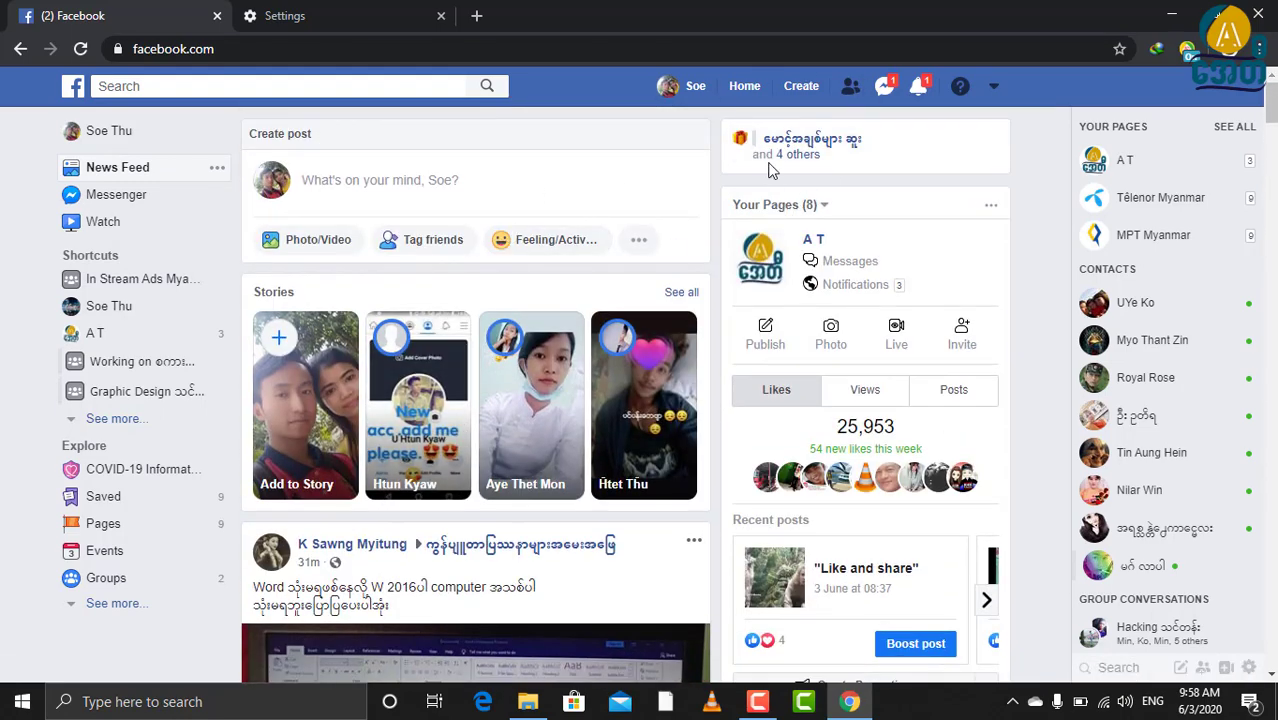
{"action": "scroll", "coordinate": [633, 388], "scroll_direction": "down", "scroll_amount": 6}
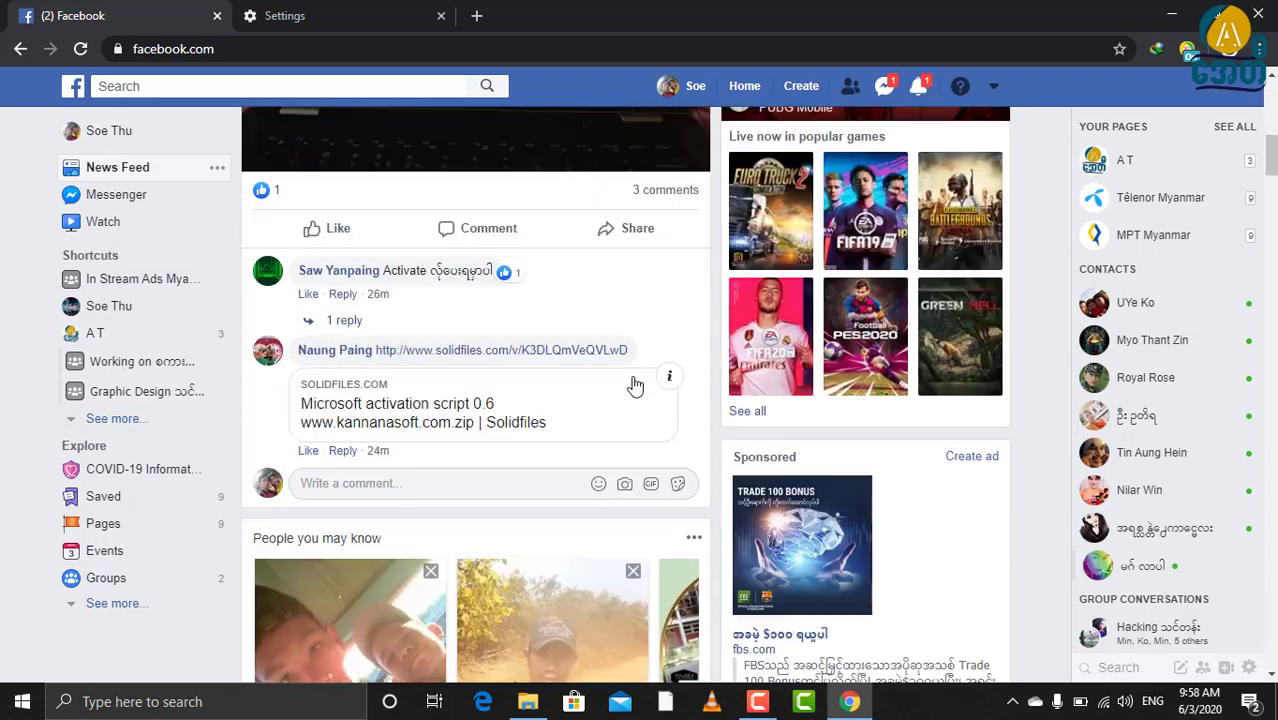
{"action": "scroll", "coordinate": [633, 385], "scroll_direction": "down", "scroll_amount": 3}
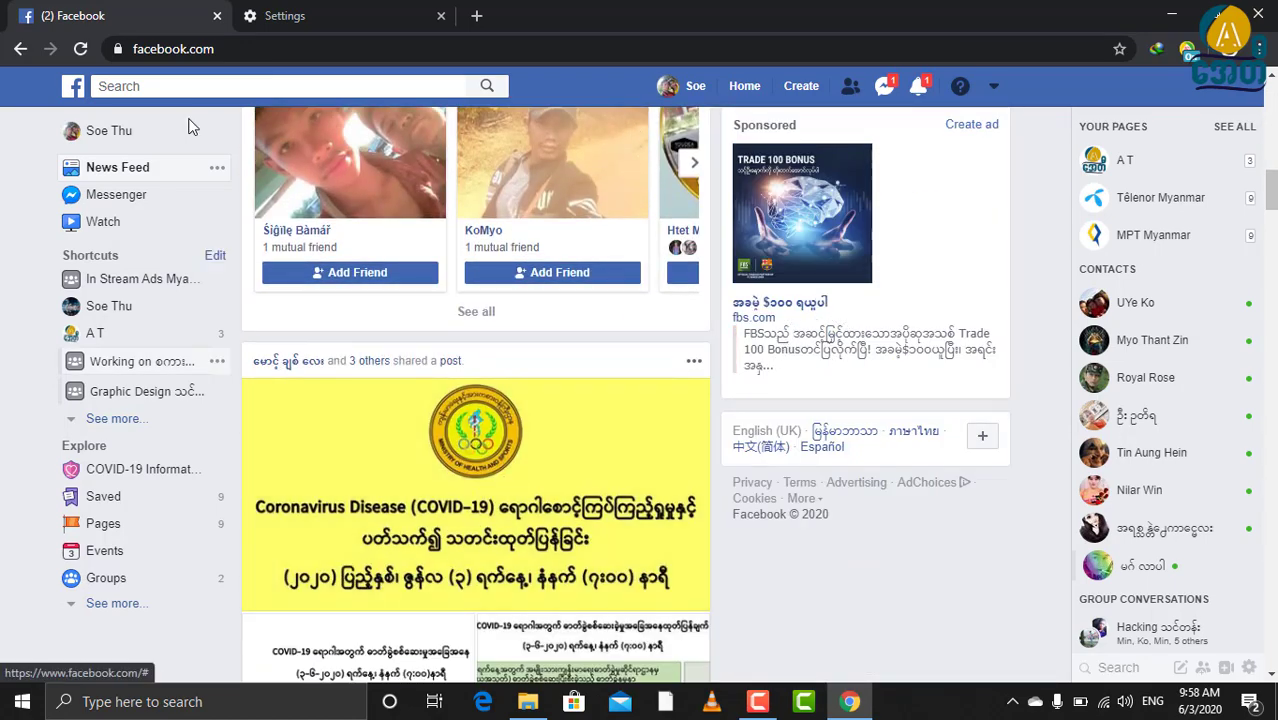
Close the Chrome window.
{"action": "left_click", "coordinate": [1255, 15]}
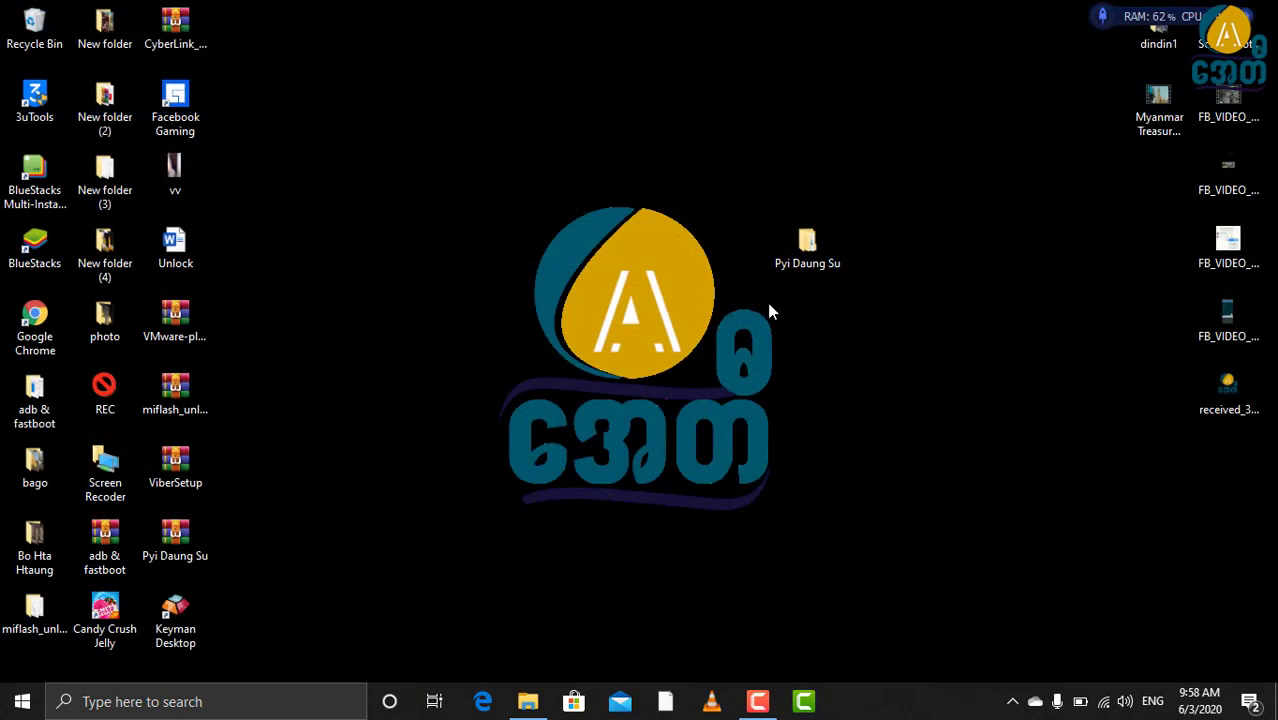
{"action": "left_click", "coordinate": [758, 700]}
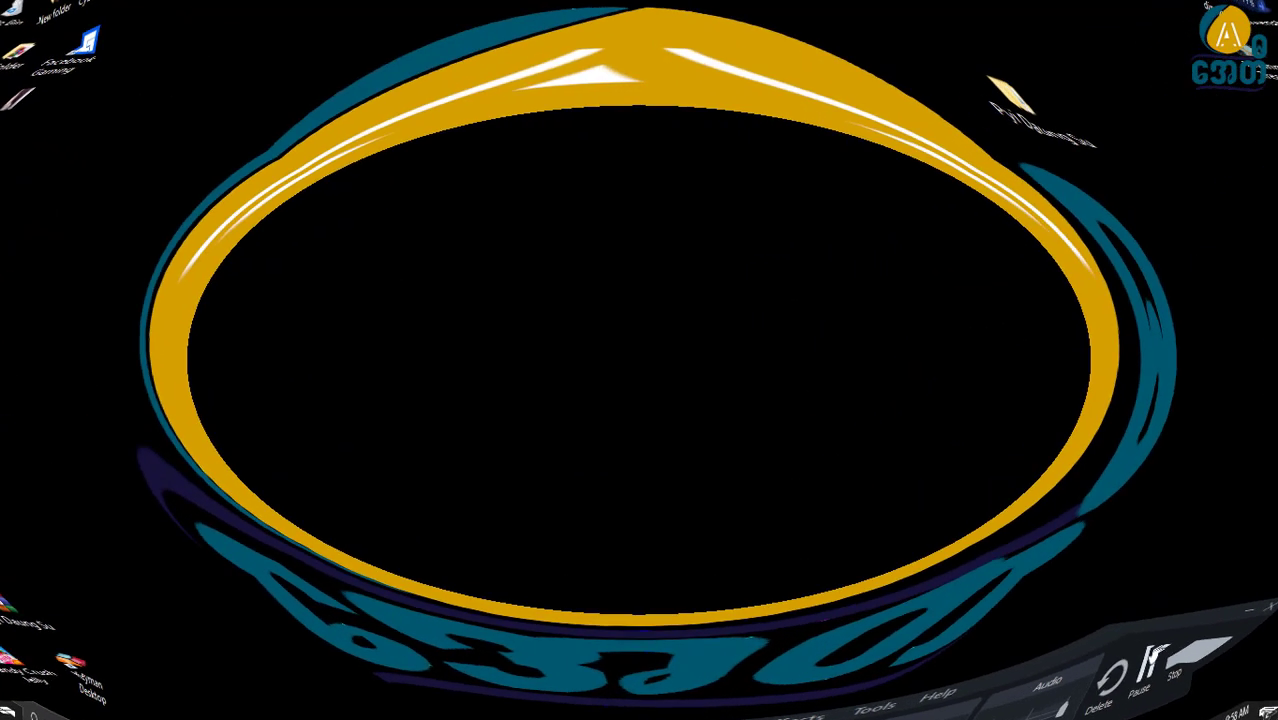